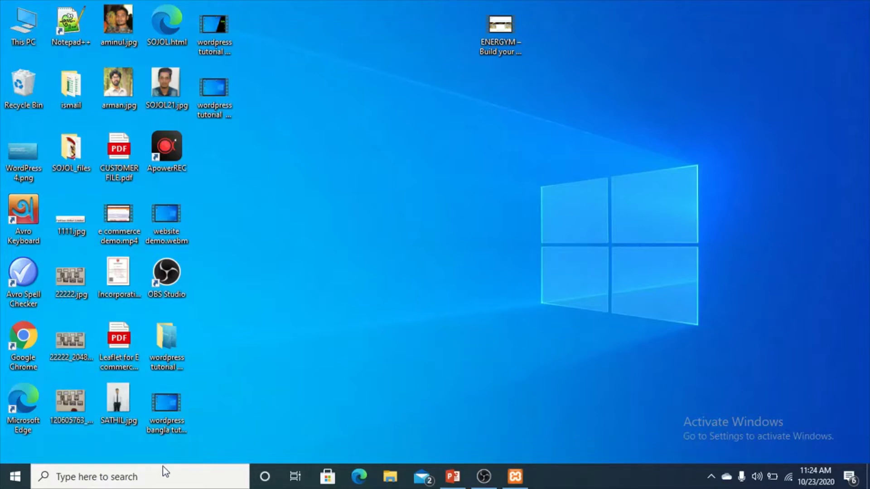
Launch XAMPP Control Panel via a 'xam' search, confirm Apache and MySQL run, then minimize it.
left_click(126, 471)
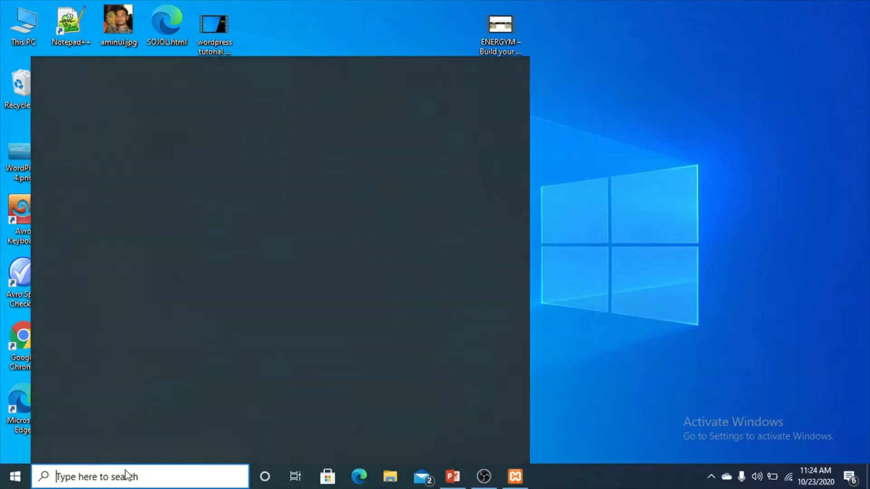
type("xam")
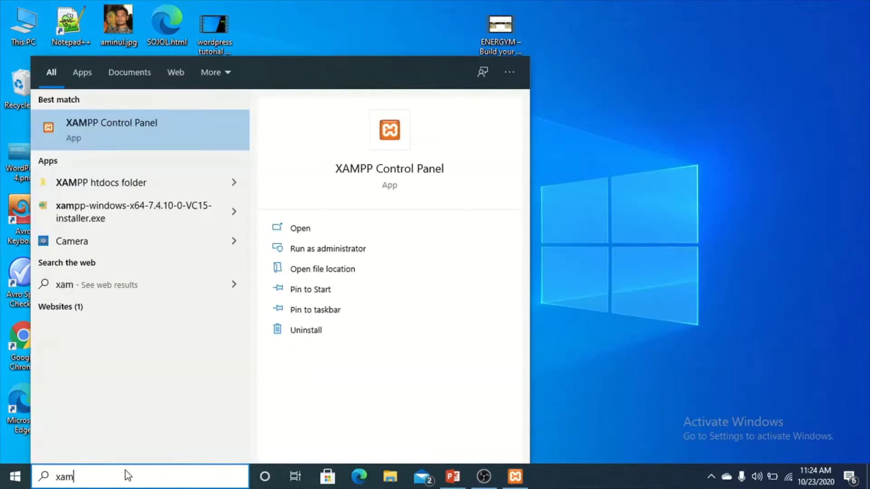
left_click(177, 147)
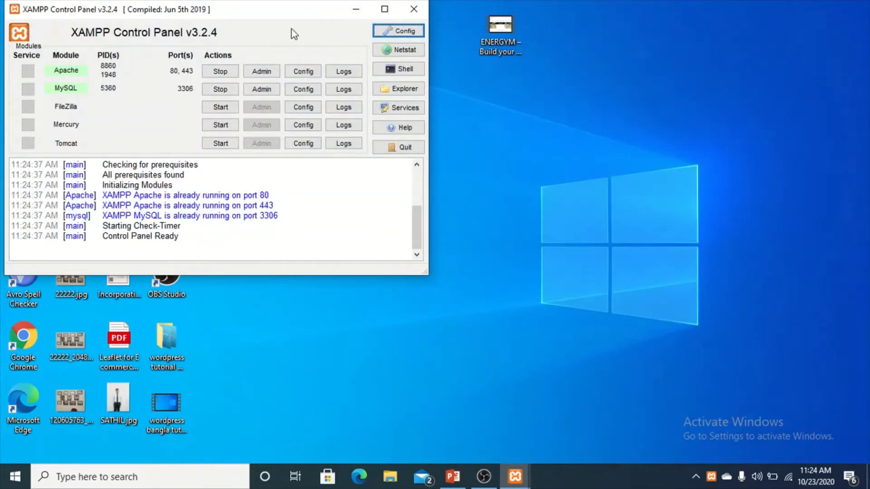
left_click(356, 10)
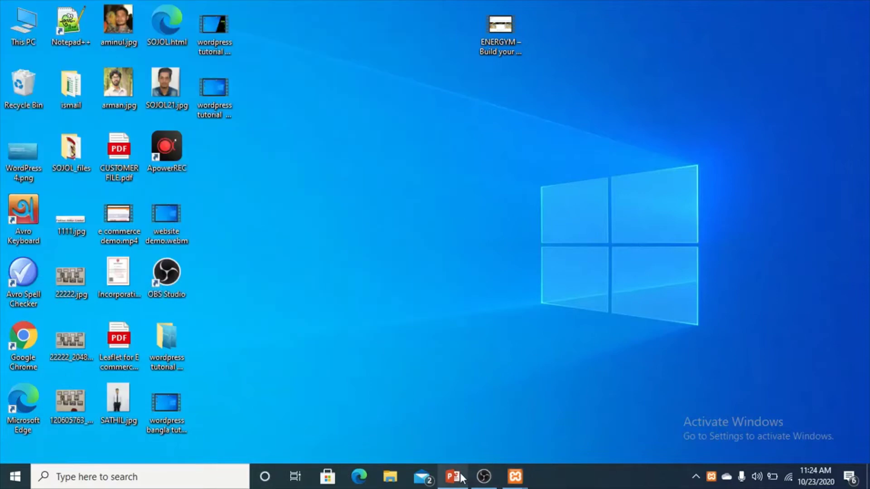
Open Edge and load the local site at localhost/website/wordpress/.
left_click(358, 477)
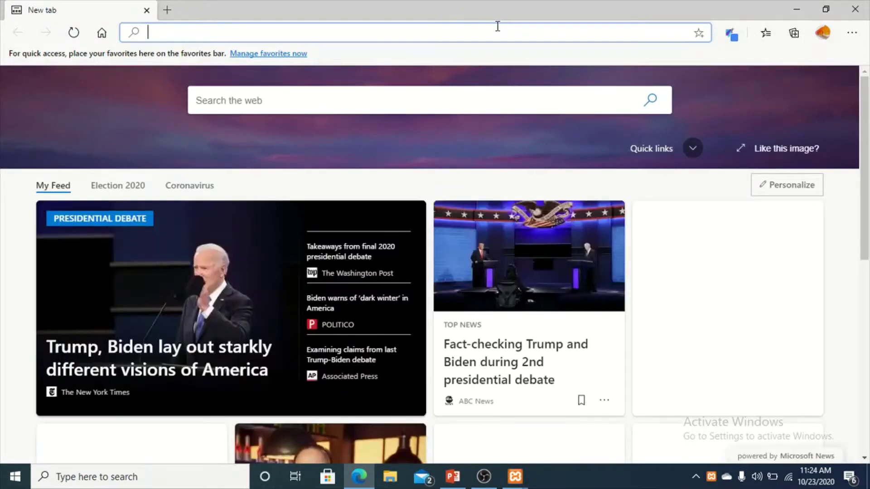
type("lioca")
key("BackSpace")
key("BackSpace")
key("BackSpace")
key("BackSpace")
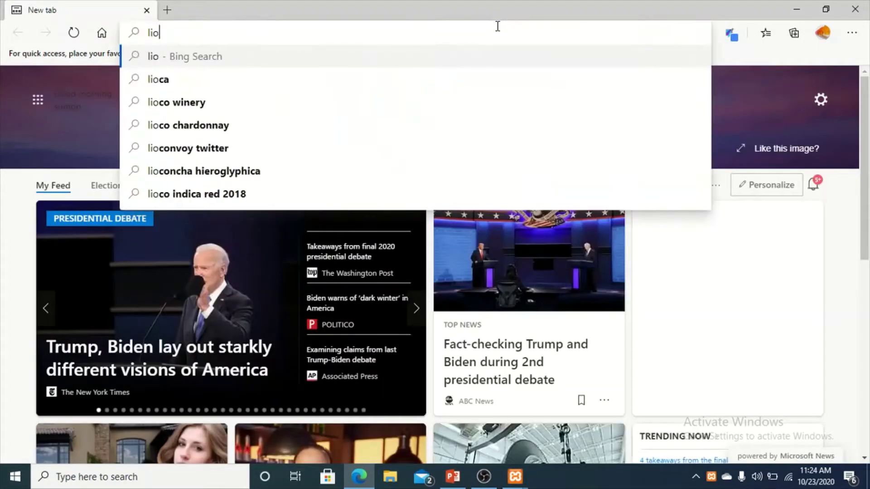
type("oca")
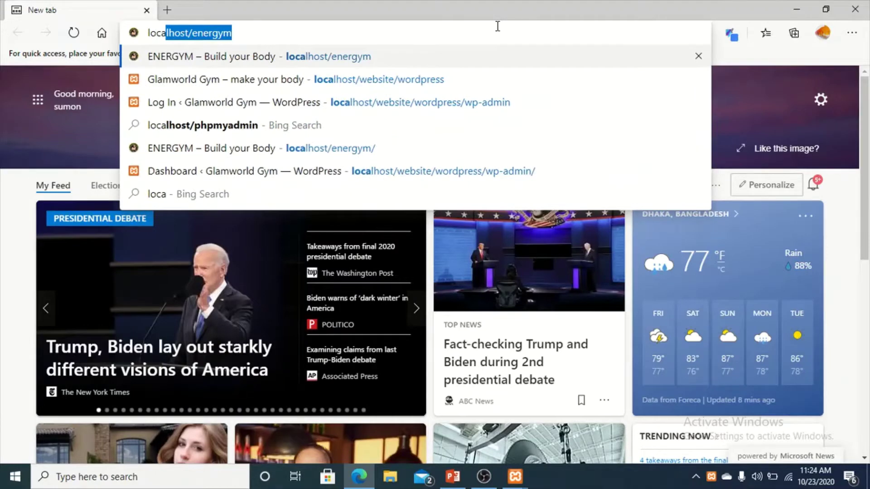
type("lhost/ener")
key("BackSpace")
key("BackSpace")
key("BackSpace")
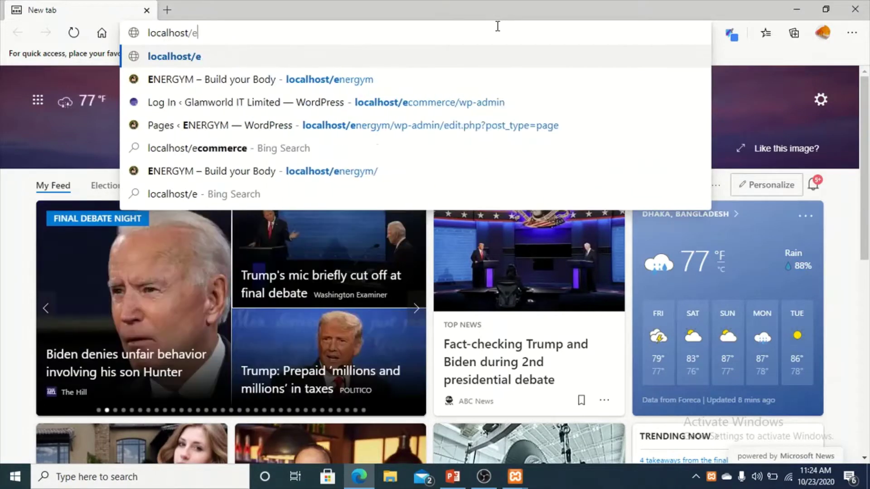
key("BackSpace")
type("website/wo")
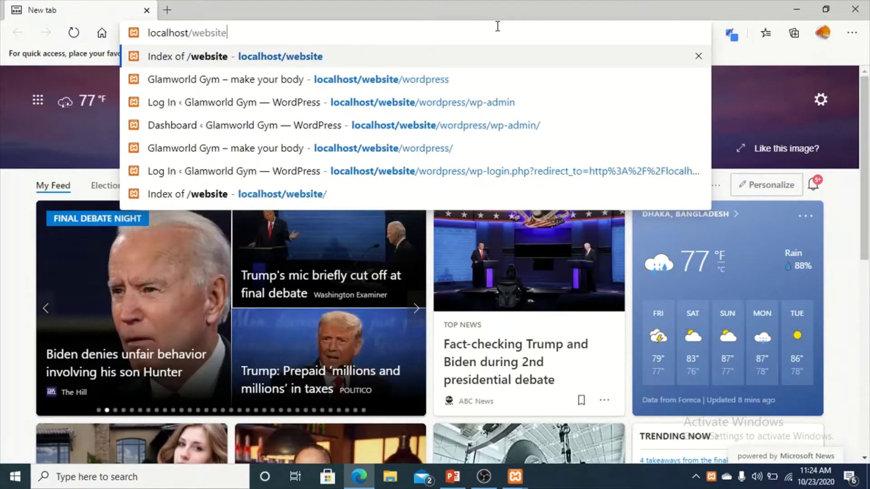
key("Return")
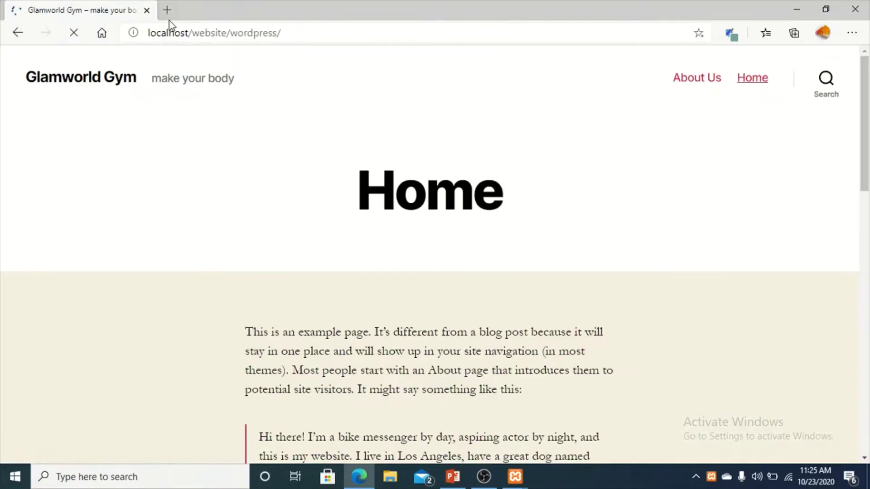
In a new tab, go to localhost/website/wordpress/wp-admin to reach the login page.
left_click(167, 9)
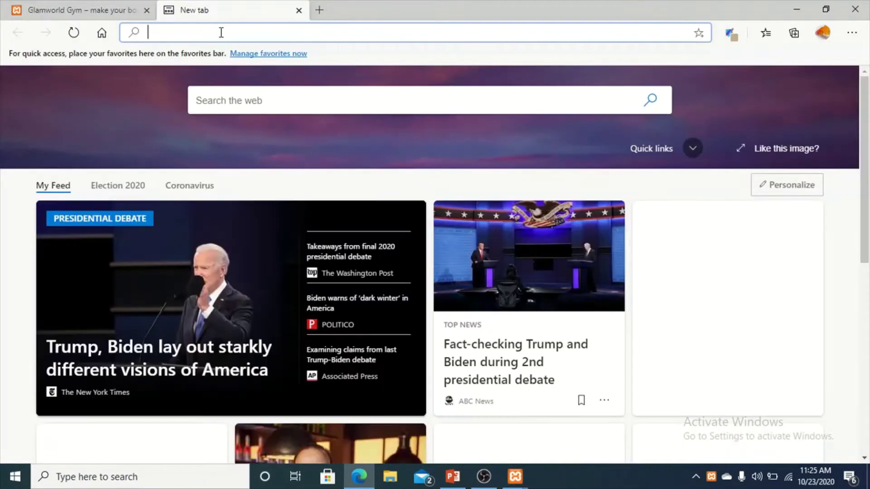
type("loca")
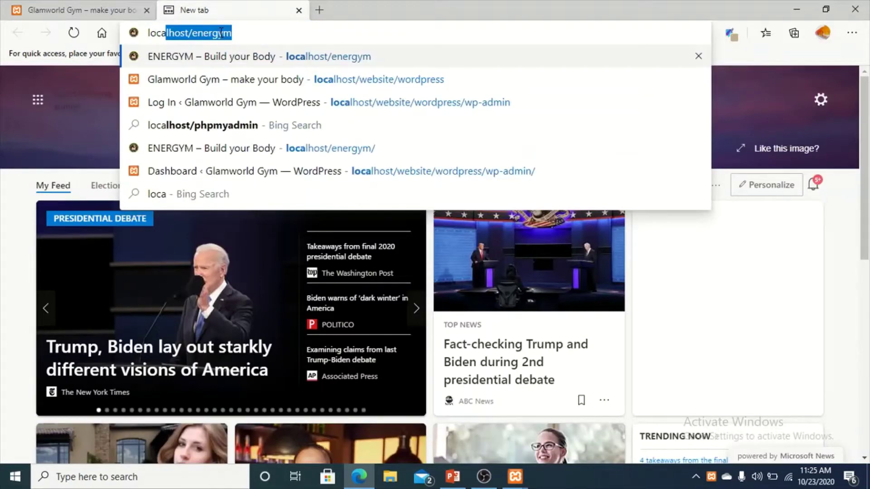
key("Right")
key("BackSpace")
key("BackSpace")
key("BackSpace")
key("BackSpace")
key("BackSpace")
key("BackSpace")
key("BackSpace")
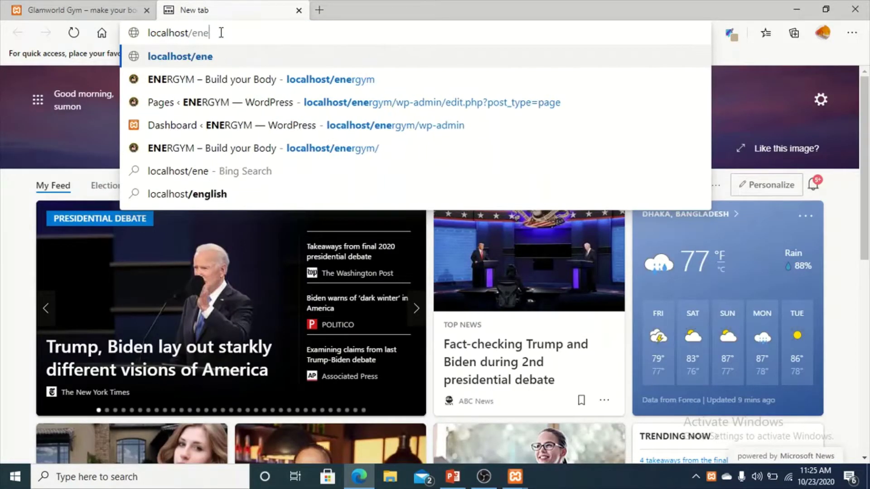
type("w")
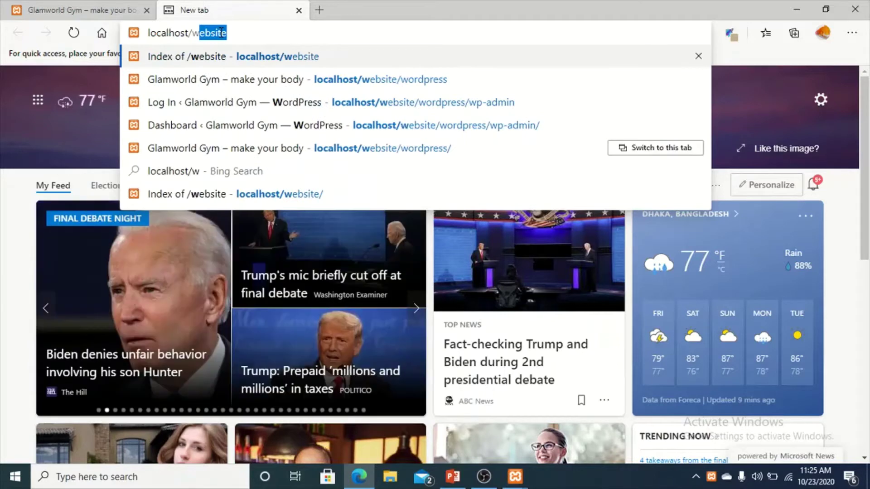
type("/")
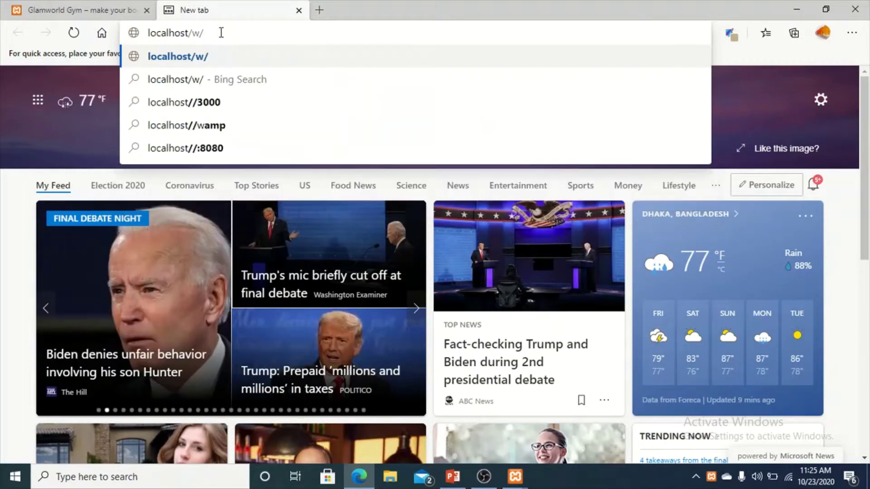
key("BackSpace")
type("ebsite")
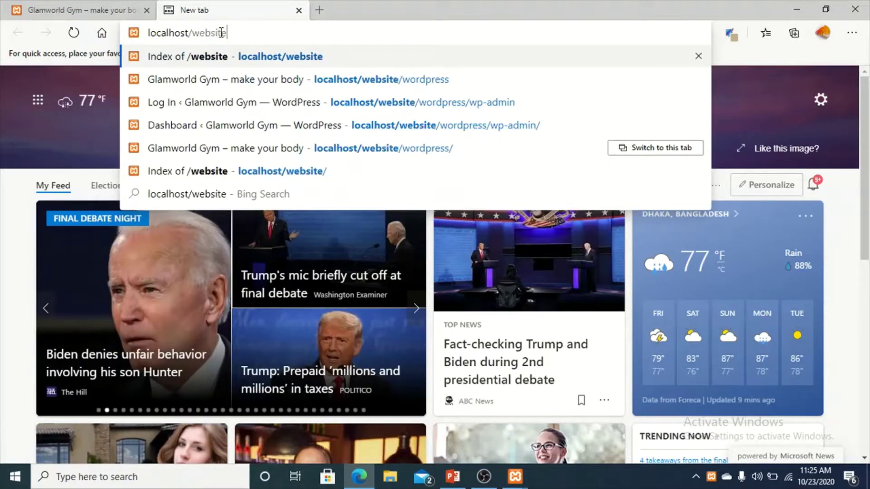
type("/")
type("wp")
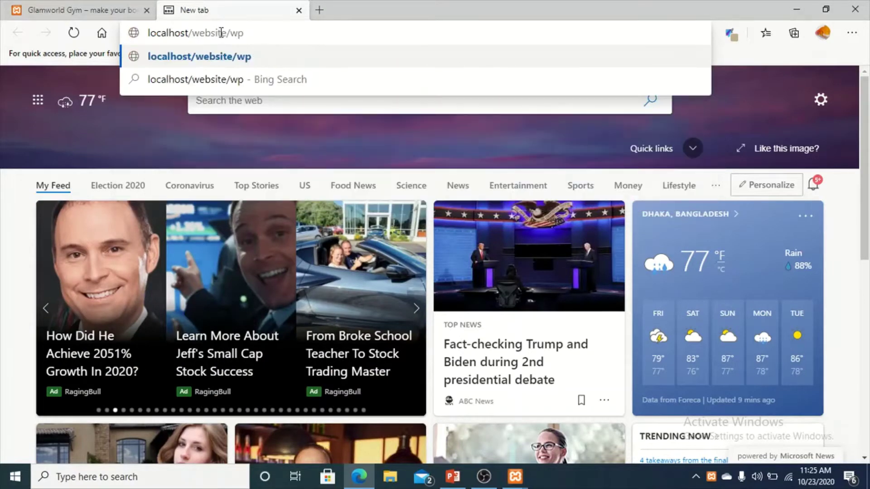
key("BackSpace")
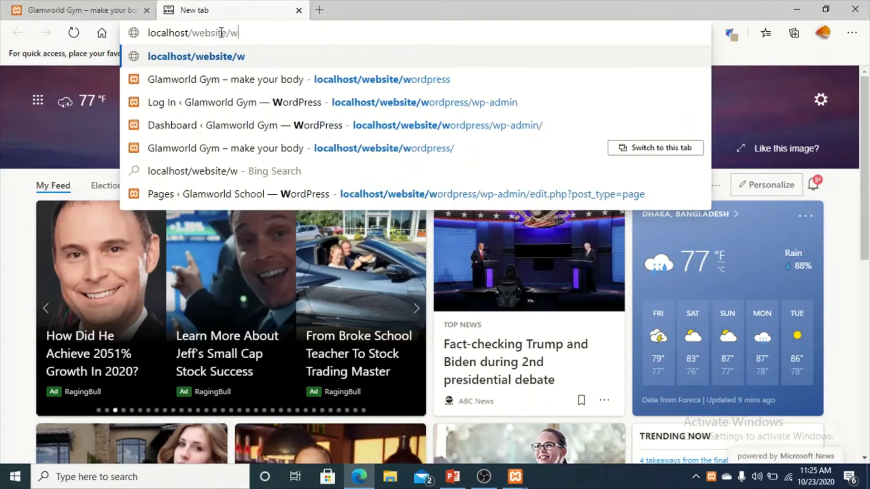
type("p")
key("BackSpace")
type("ordpress")
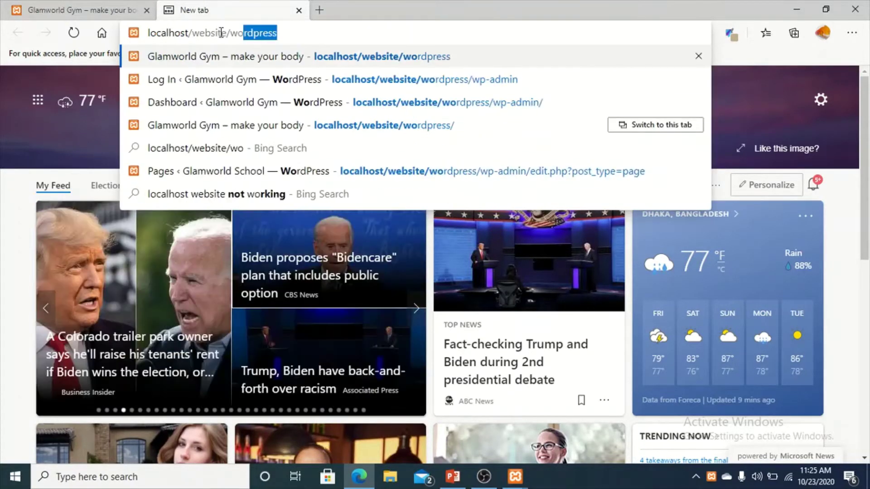
type("/wp-admin")
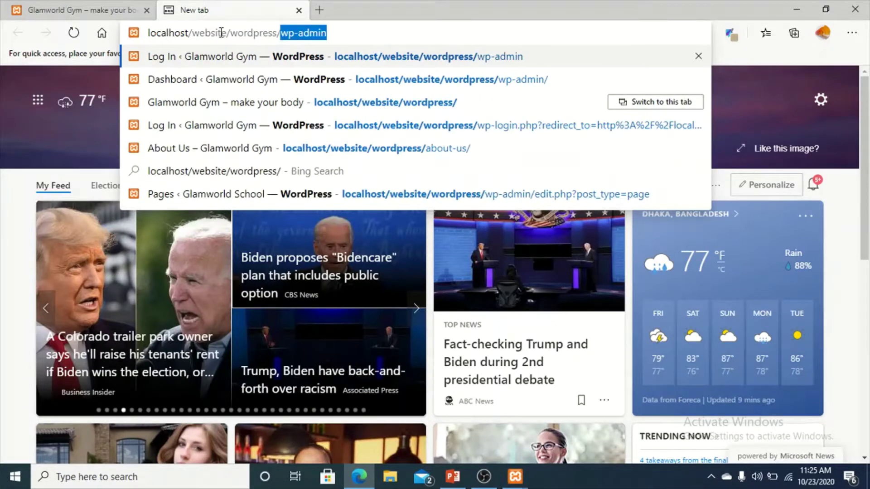
left_click(332, 32)
key("Return")
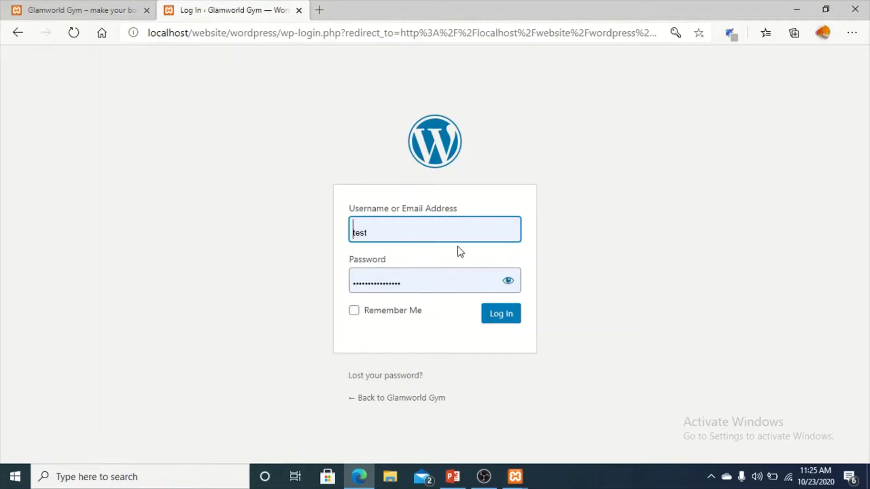
Log in with the autofilled credentials and go to Appearance > Themes > Add New.
left_click(512, 280)
left_click(503, 322)
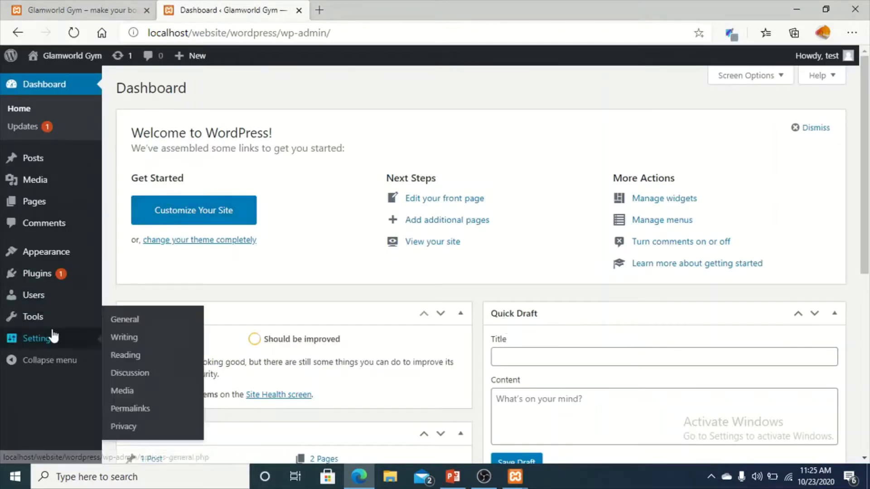
mouse_move(67, 257)
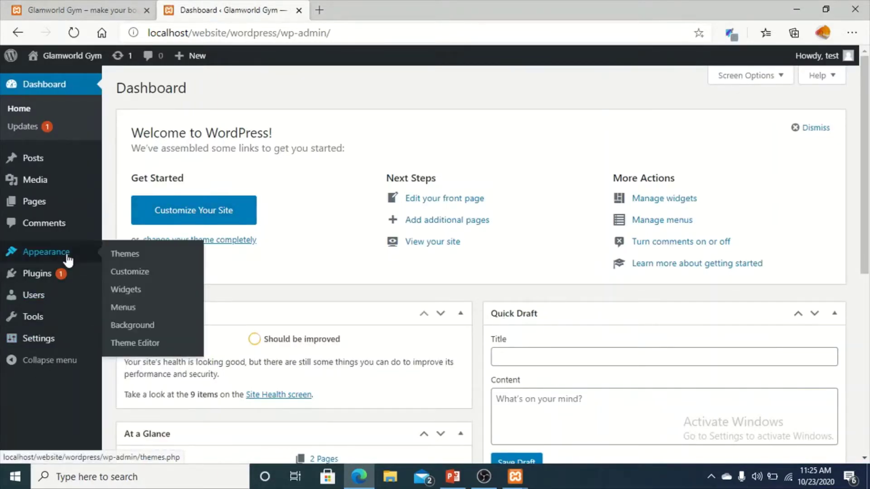
left_click(134, 261)
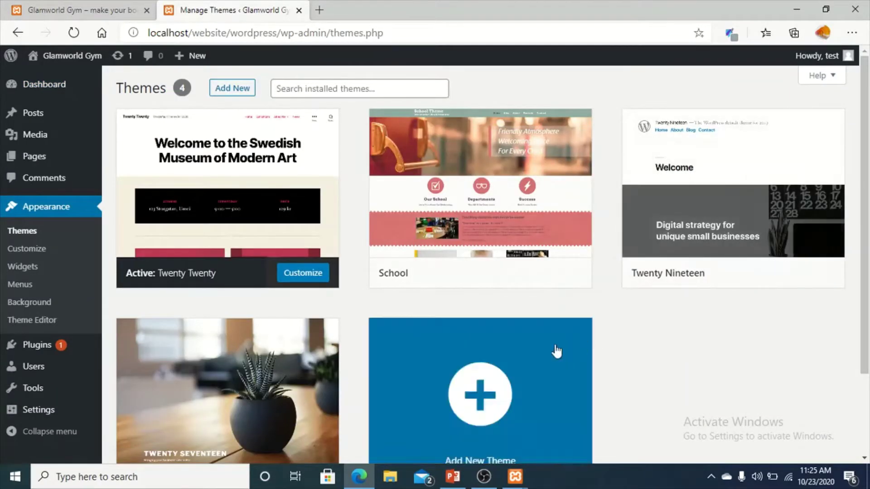
mouse_move(674, 237)
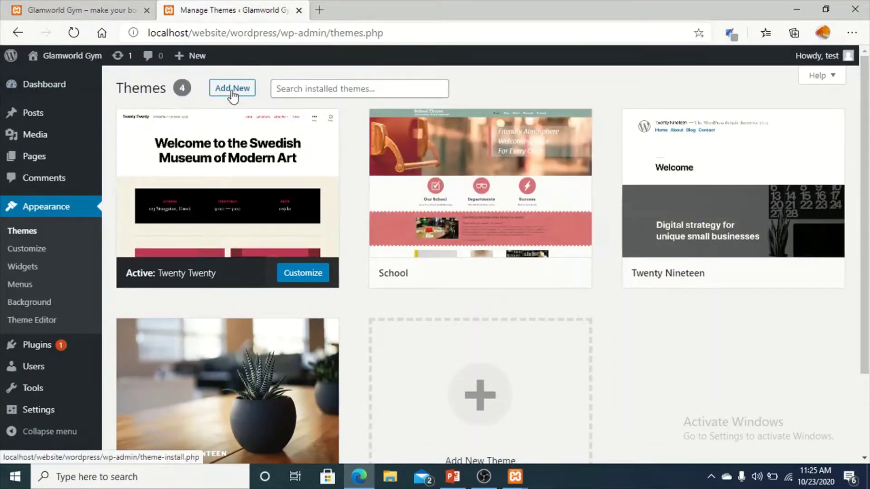
left_click(232, 91)
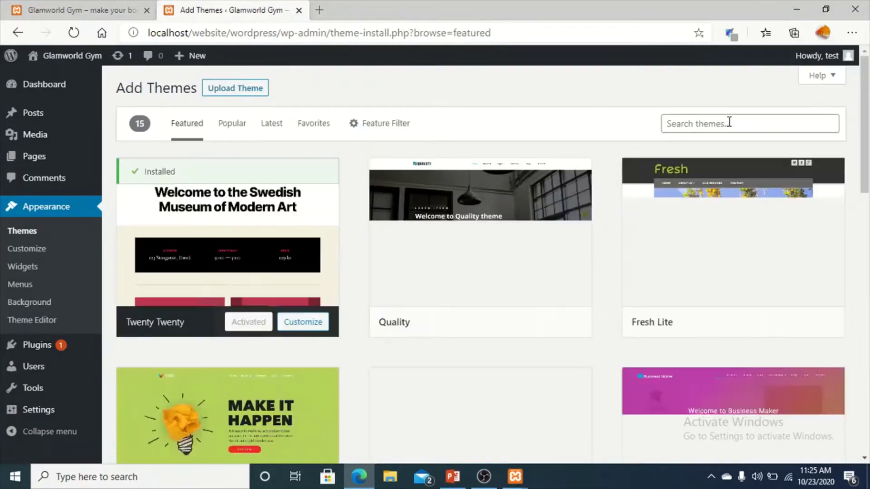
Search themes for 'school', then install and activate the UnSchool theme.
left_click(729, 124)
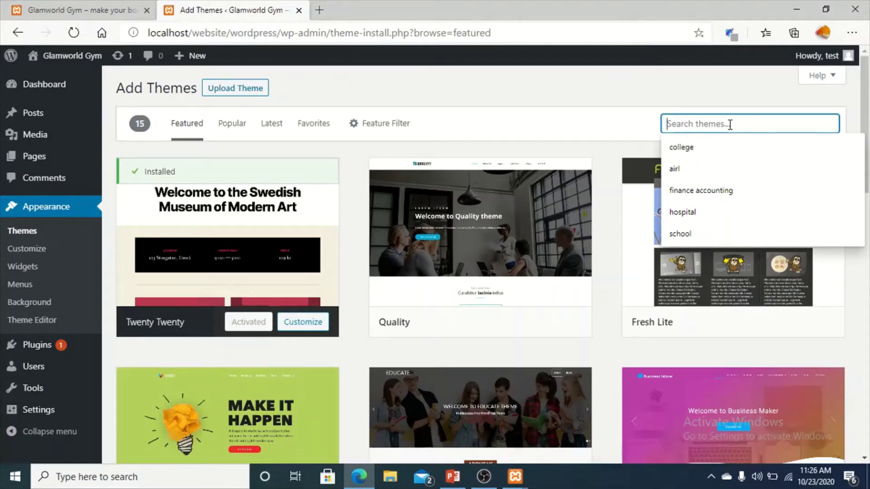
type("s")
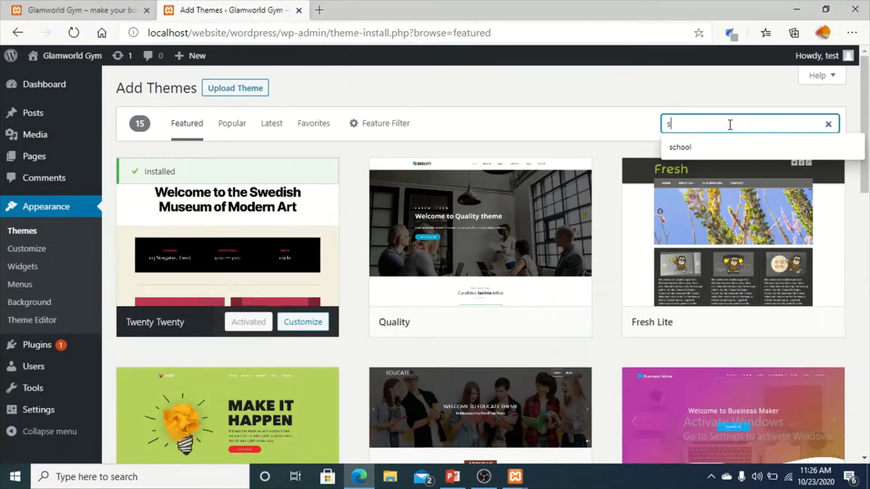
type("chool")
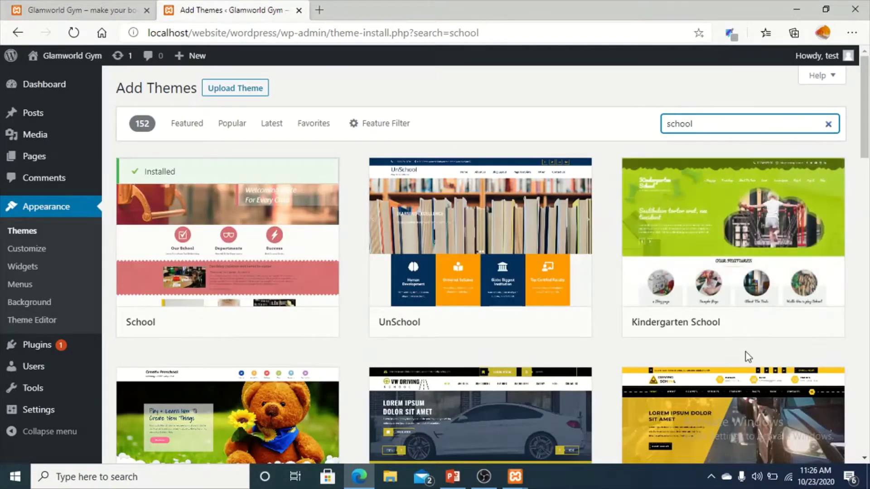
scroll(727, 349, "down", 20)
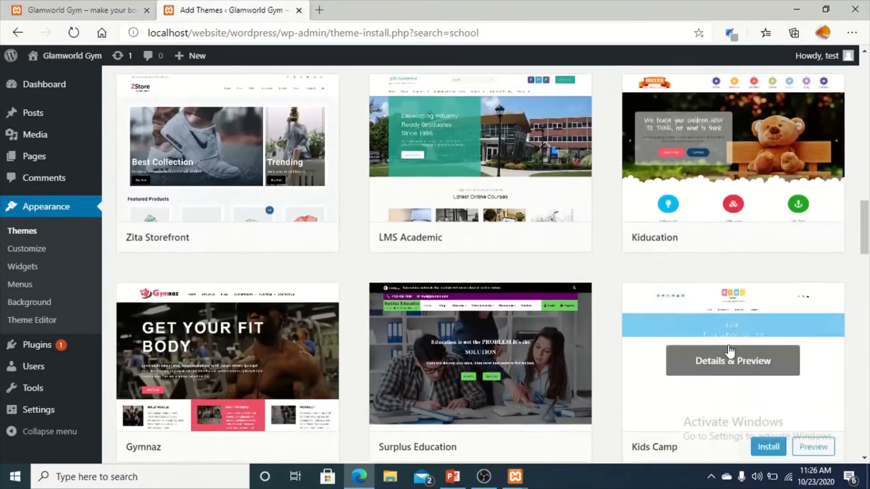
scroll(728, 349, "down", 15)
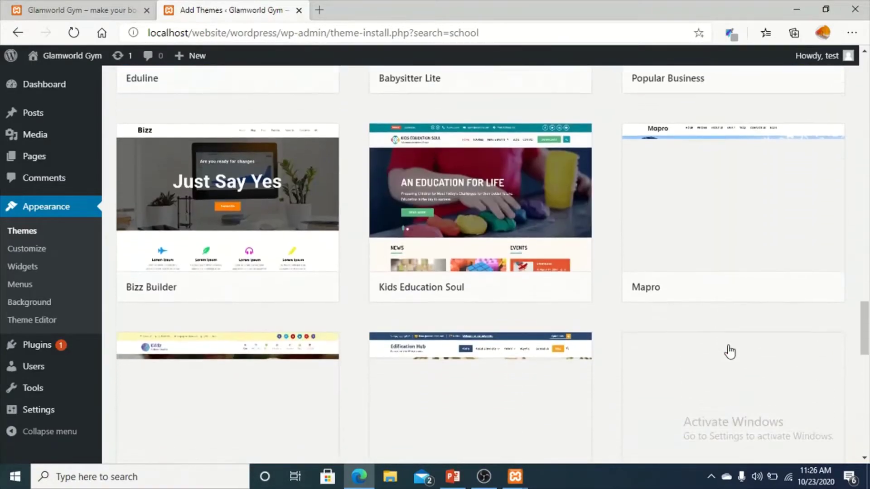
scroll(729, 351, "down", 2)
scroll(729, 351, "up", 12)
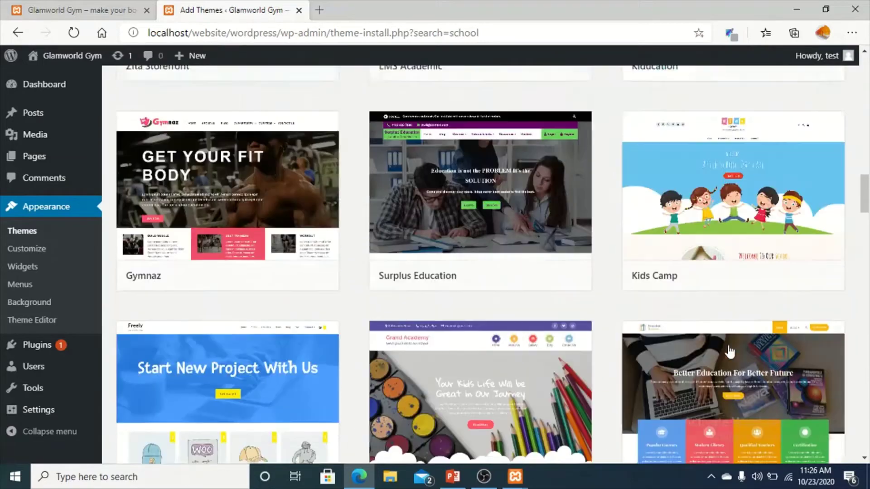
scroll(728, 346, "up", 20)
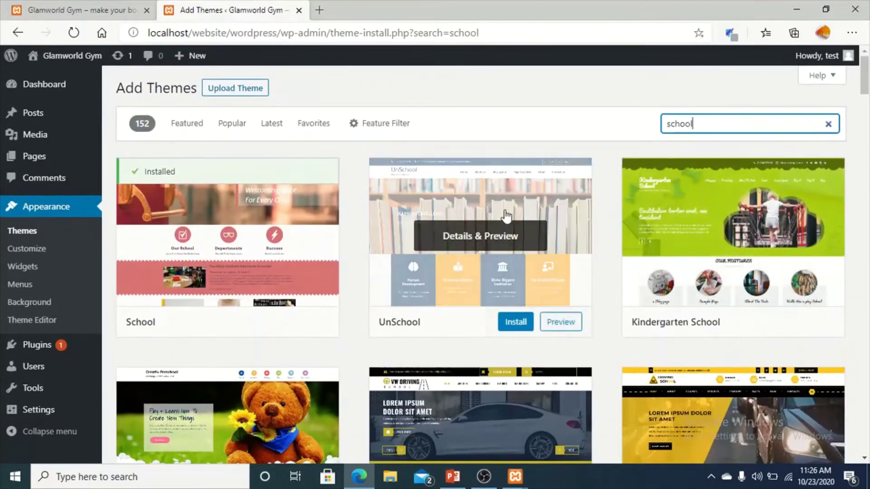
left_click(515, 327)
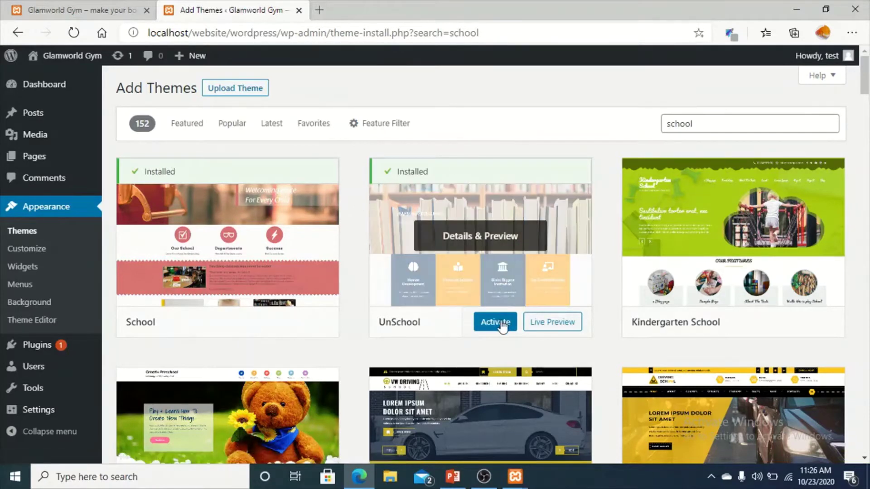
left_click(495, 322)
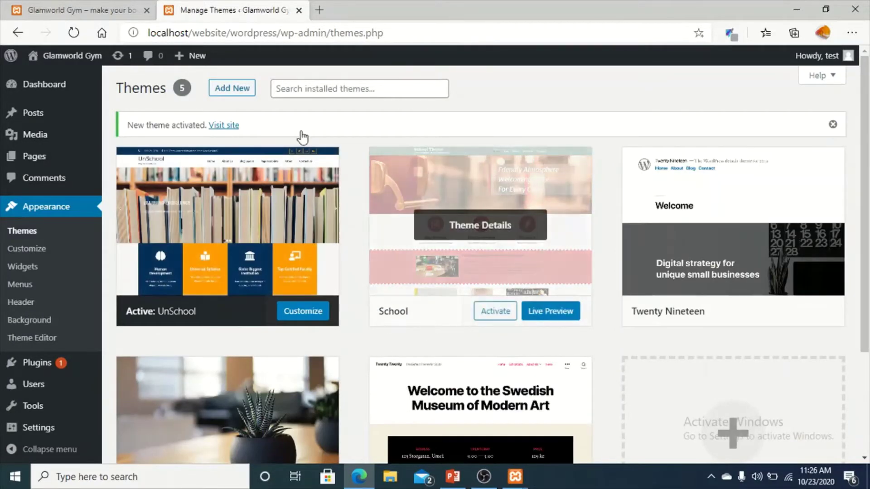
Reload the Glamworld Gym site tab to view the UnSchool design, then return to Themes.
left_click(51, 9)
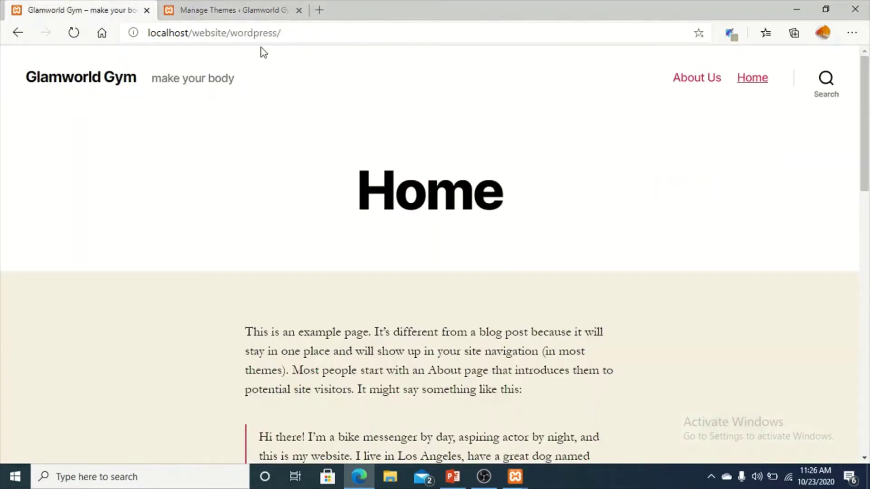
left_click(299, 32)
key("Return")
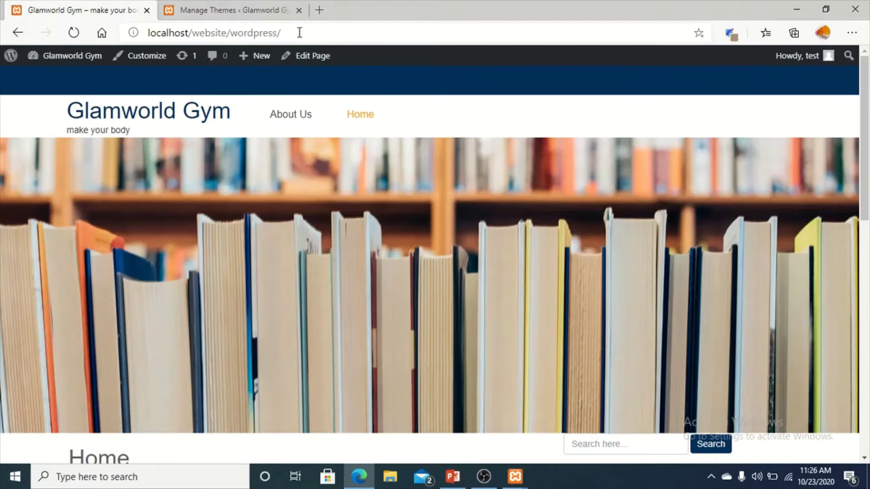
scroll(387, 256, "down", 10)
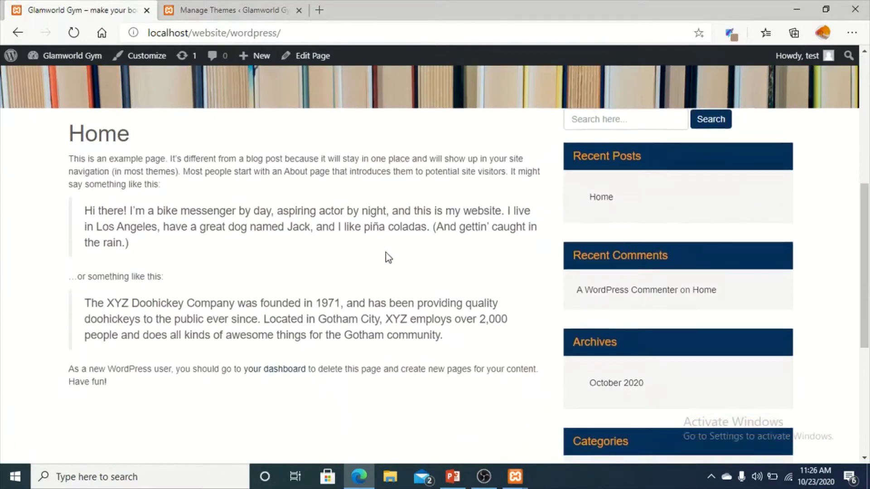
scroll(386, 253, "up", 10)
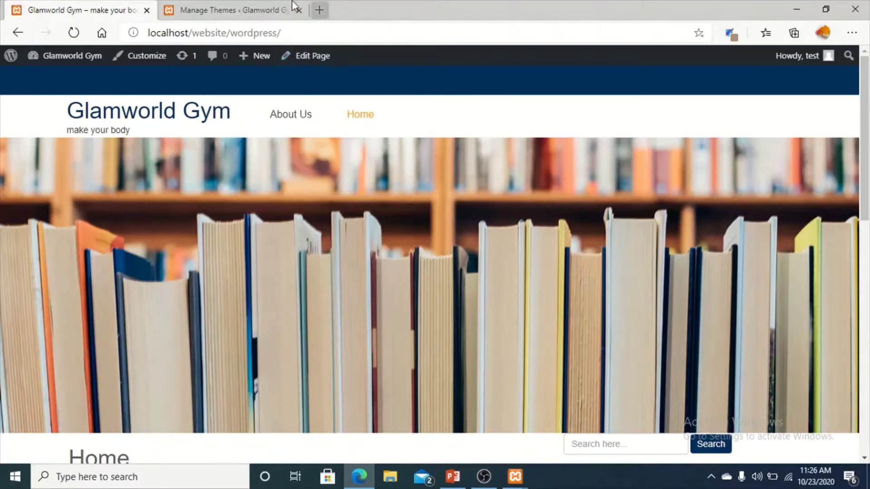
left_click(211, 5)
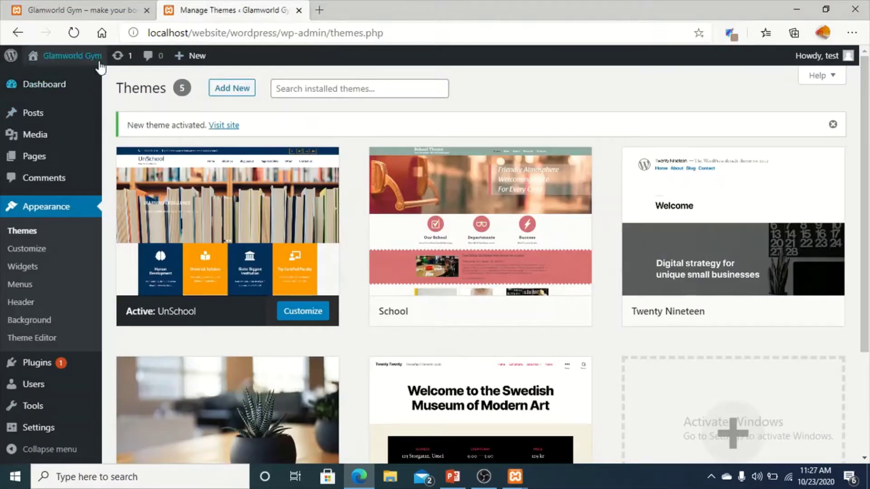
In a new tab, search Bing for 'school website', then 'rajuk', then 'rajuk school'.
left_click(319, 10)
type("s")
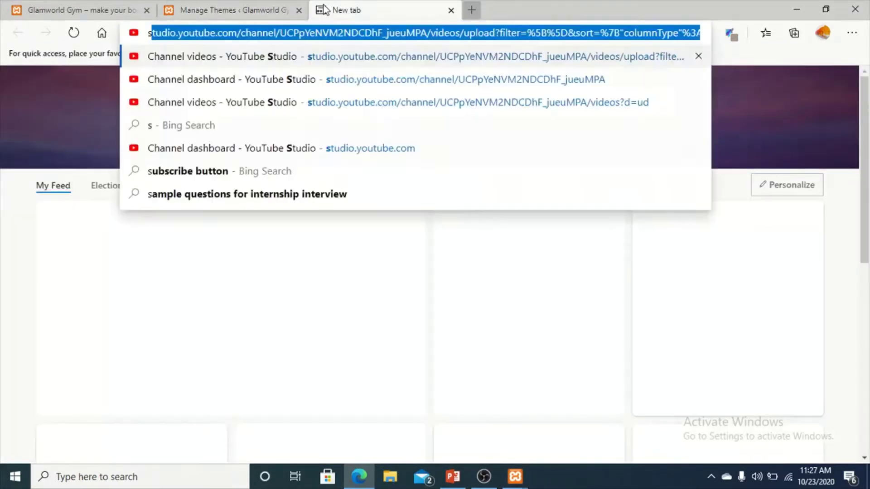
type("chool ")
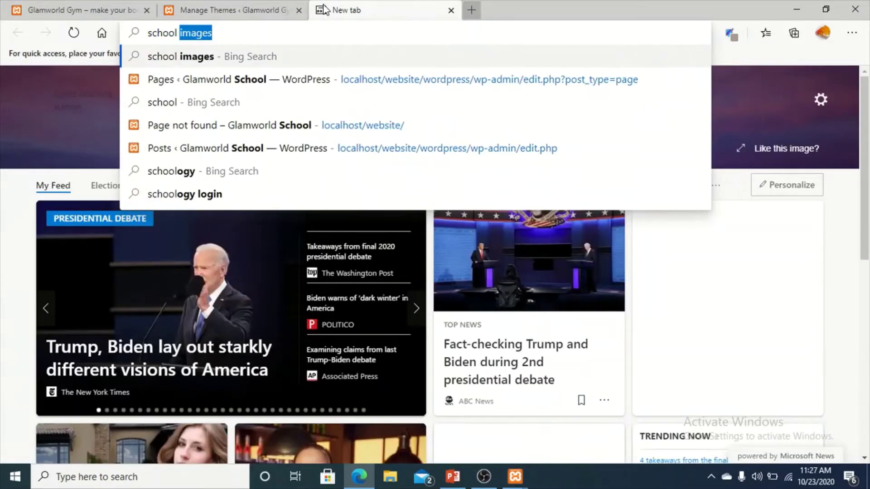
type("website")
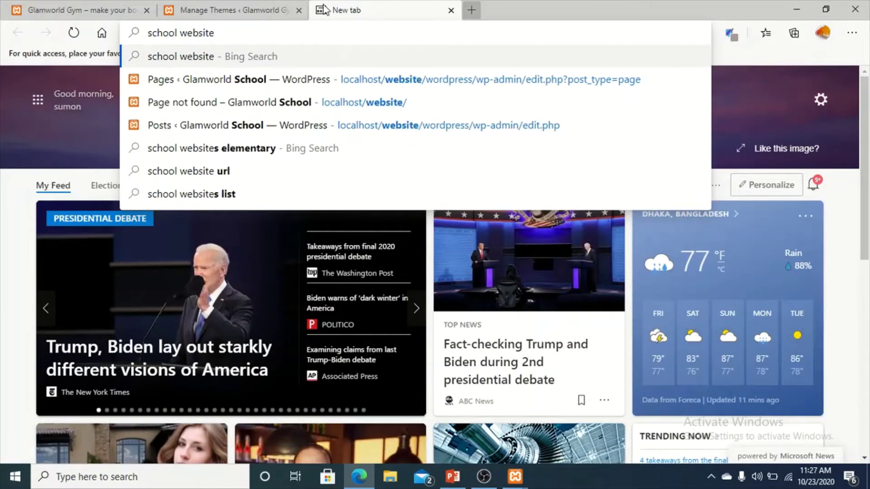
key("Return")
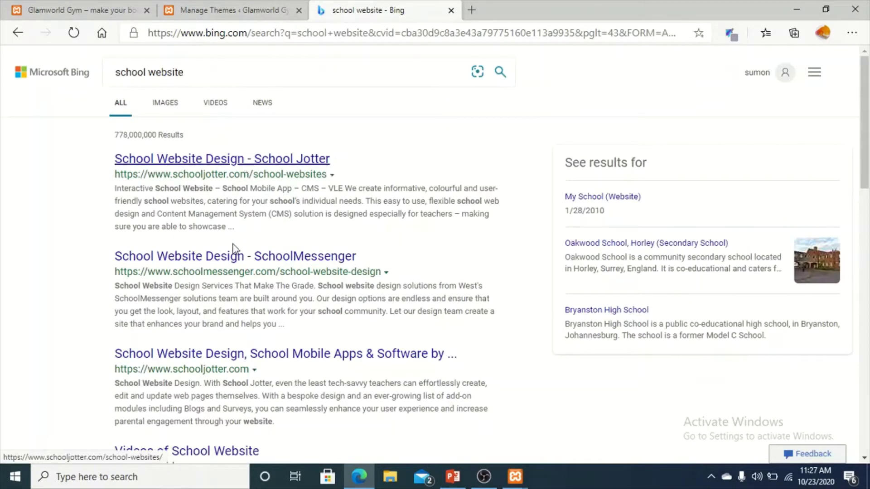
triple_click(243, 68)
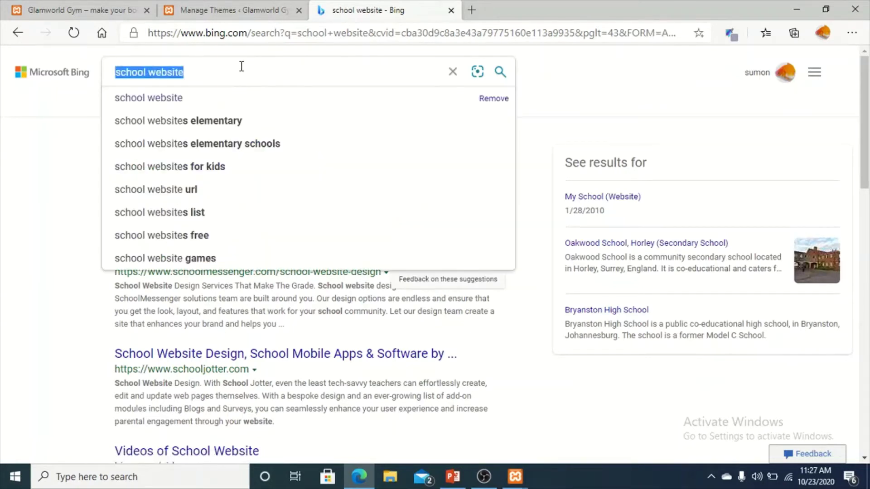
type("rajuk")
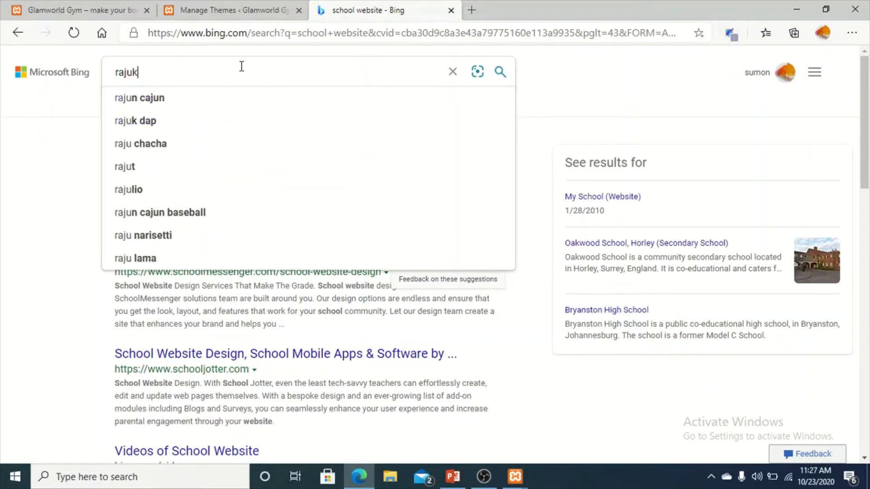
key("Return")
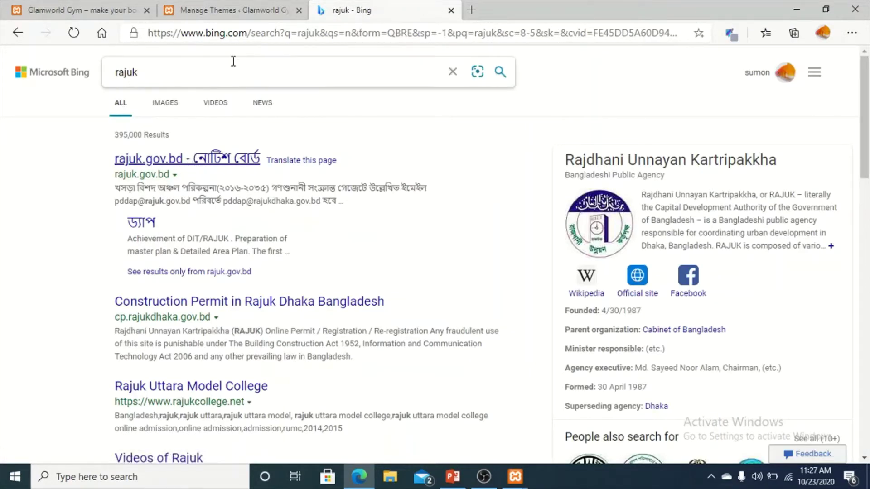
type("scho")
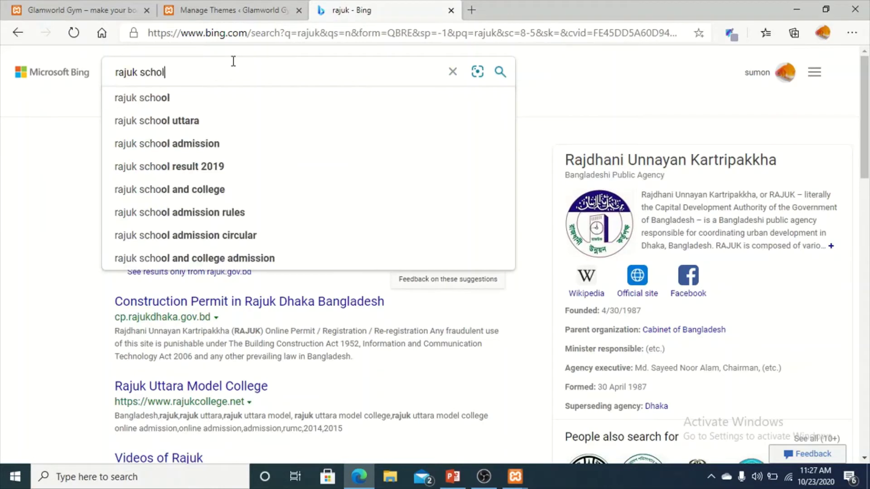
type("ol")
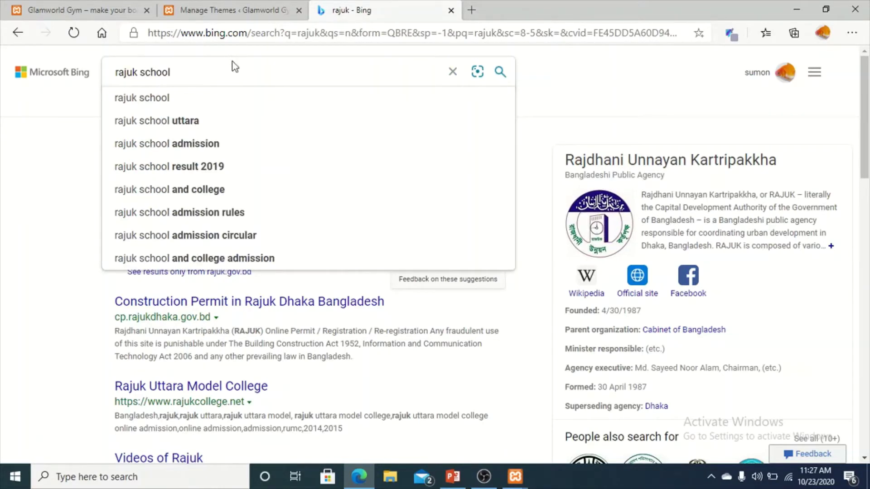
key("Return")
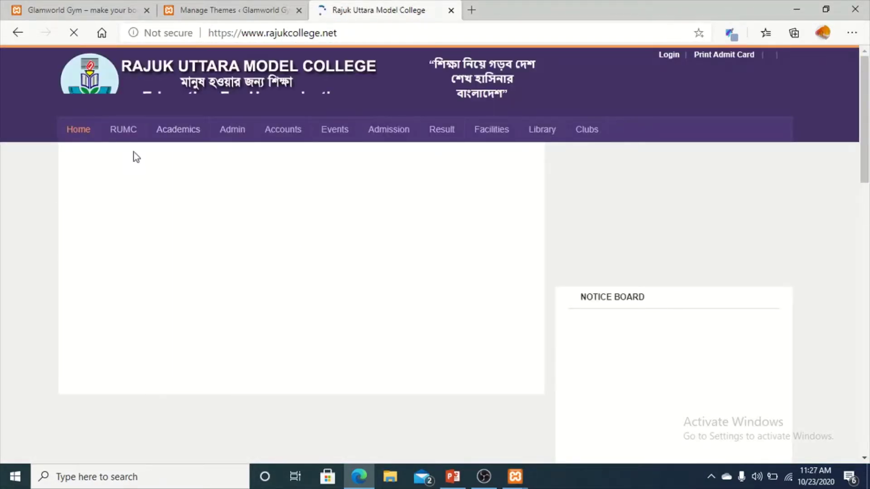
Compare the Rajuk college site with the Glamworld Gym site, then go back to the Themes page.
left_click(111, 9)
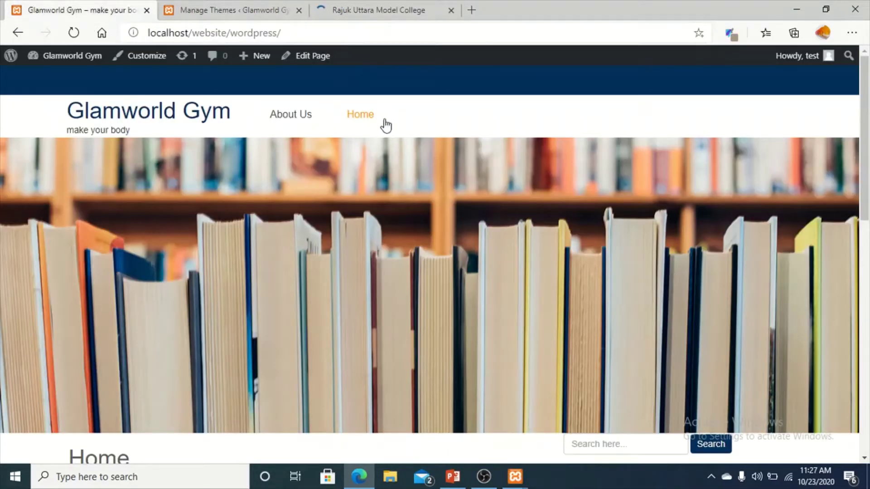
left_click(365, 10)
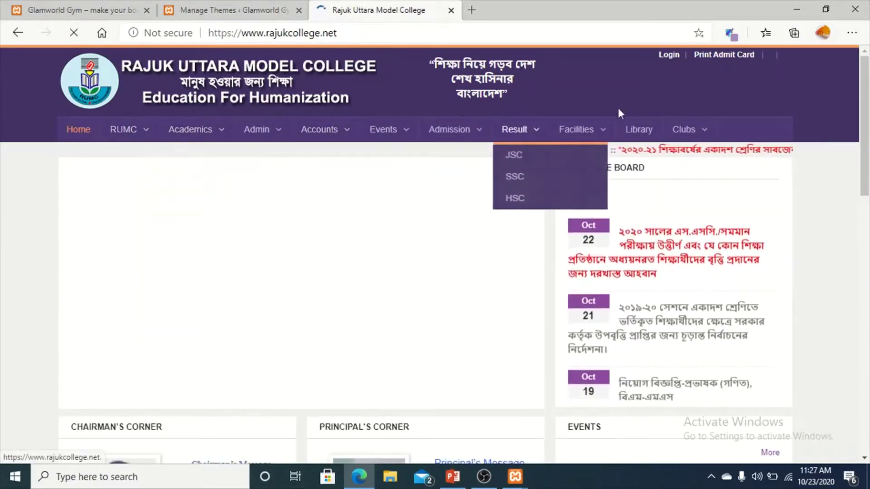
mouse_move(702, 183)
left_click(40, 7)
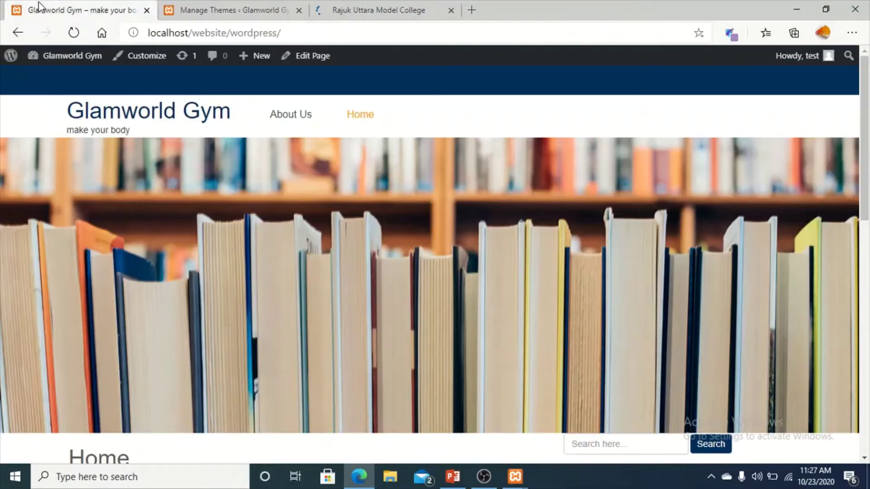
scroll(272, 314, "down", 15)
scroll(268, 305, "up", 15)
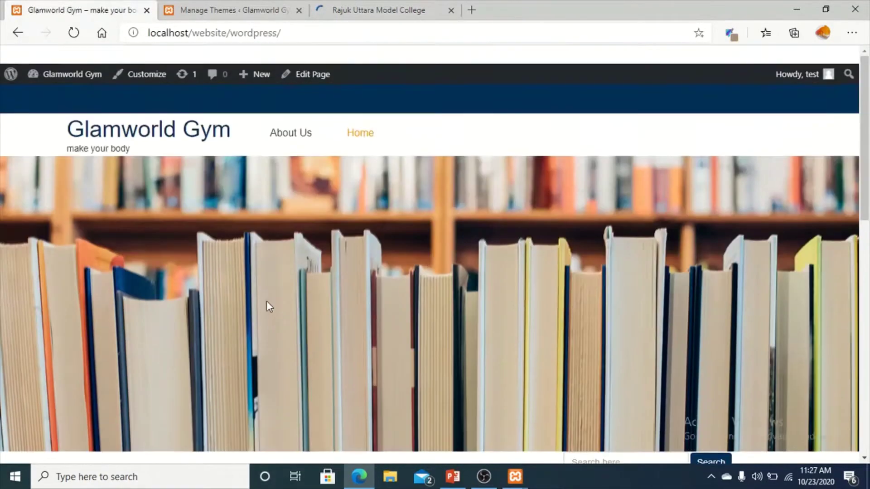
left_click(172, 13)
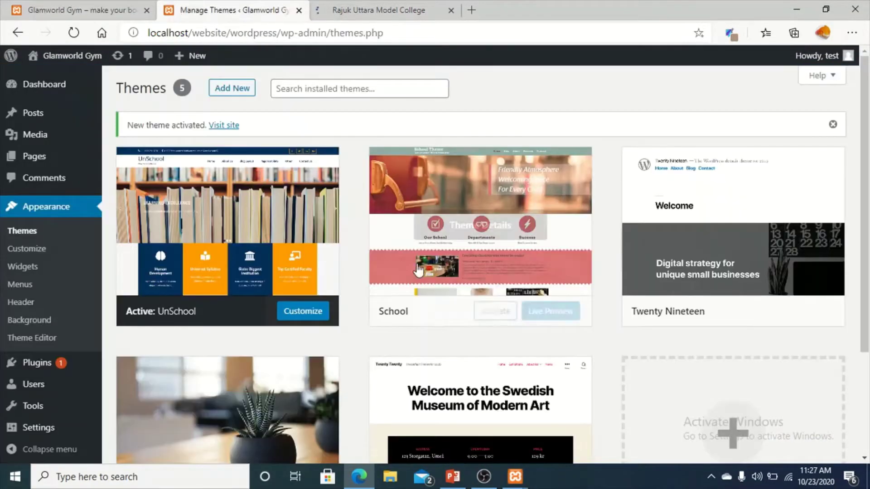
scroll(217, 206, "down", 2)
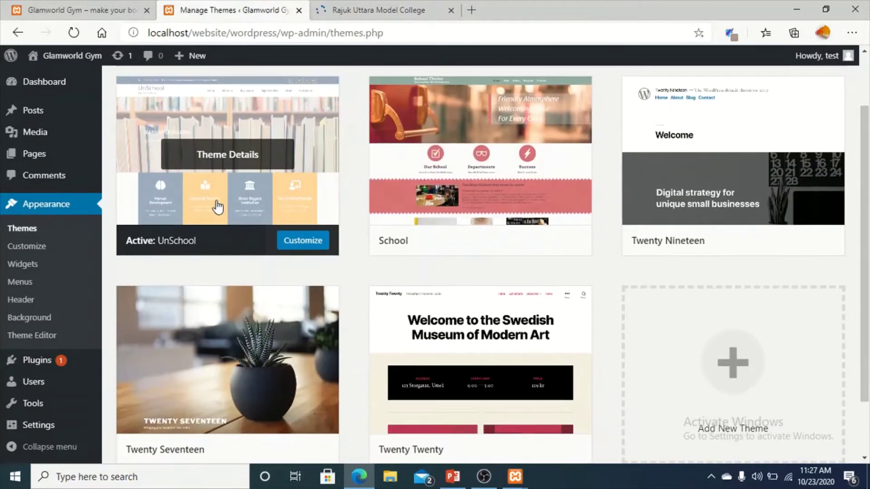
left_click(42, 251)
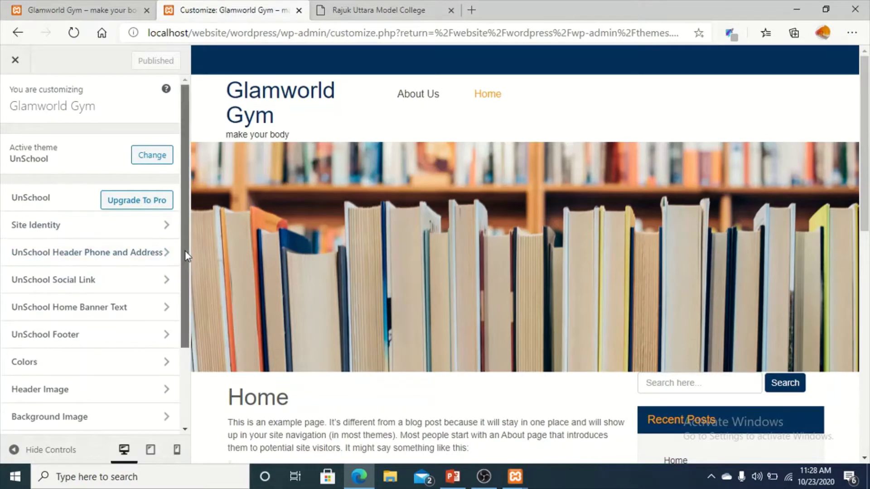
left_click_drag(184, 250, 180, 375)
left_click_drag(184, 322, 184, 235)
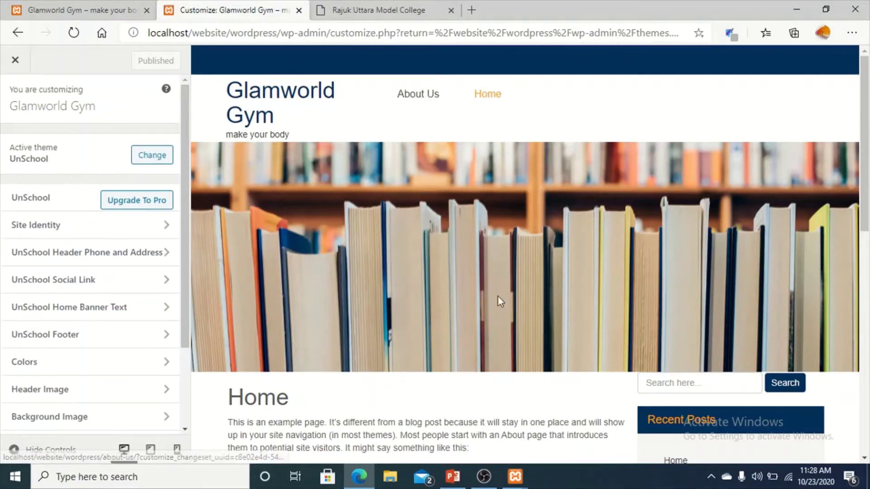
scroll(499, 297, "down", 3)
scroll(481, 282, "down", 7)
scroll(482, 281, "up", 10)
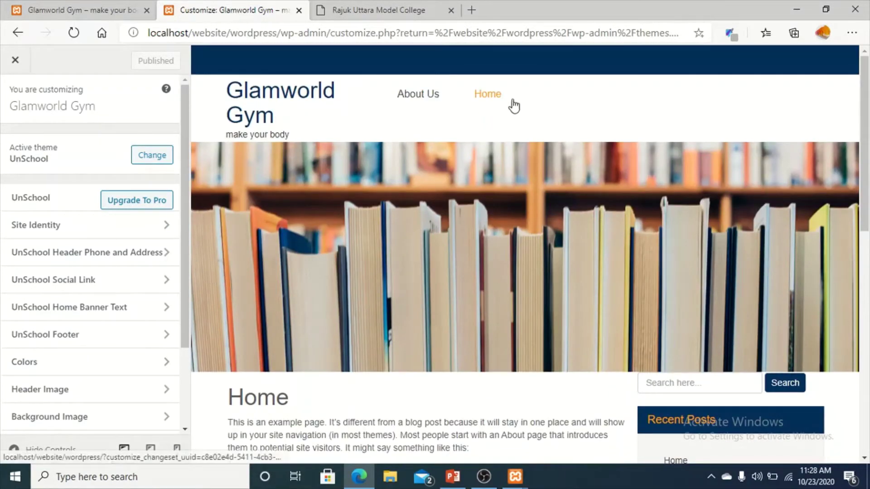
left_click(31, 62)
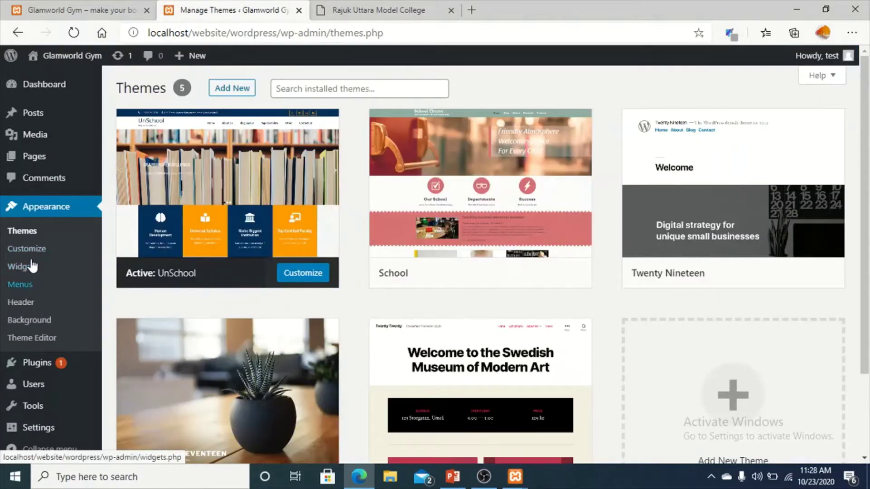
Under Menus, create a new menu named 'Main Menu'.
left_click(27, 287)
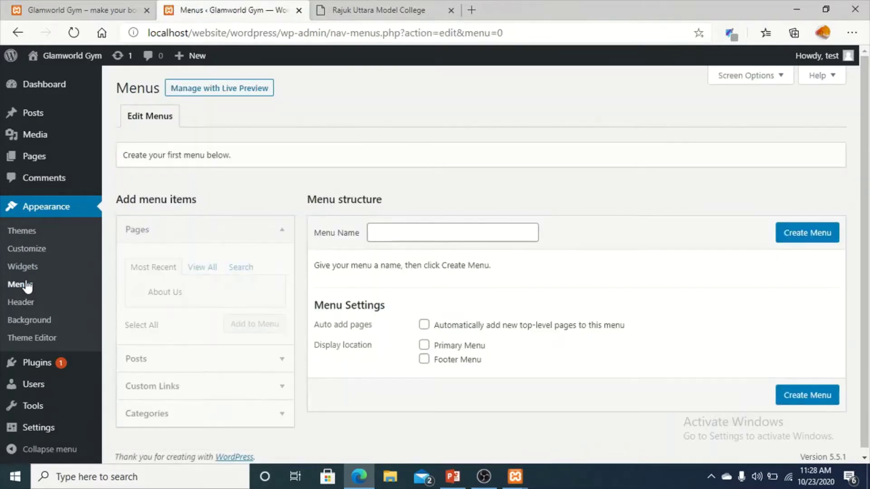
left_click(396, 234)
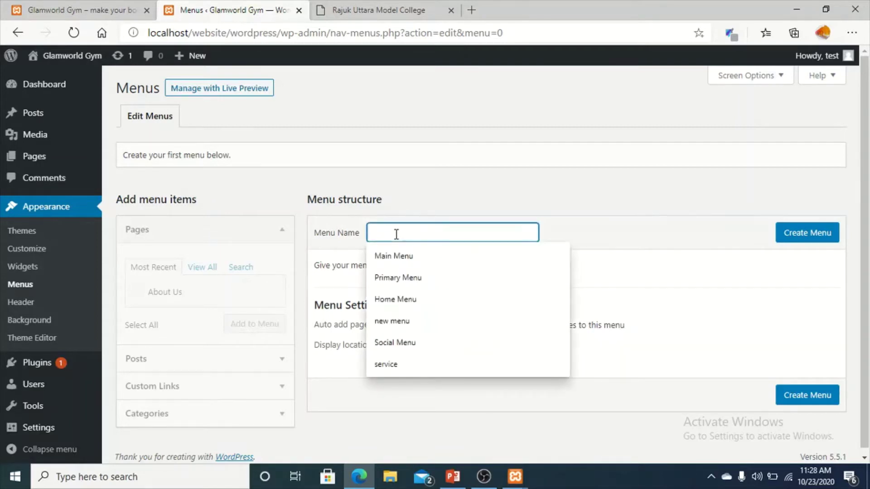
left_click(405, 258)
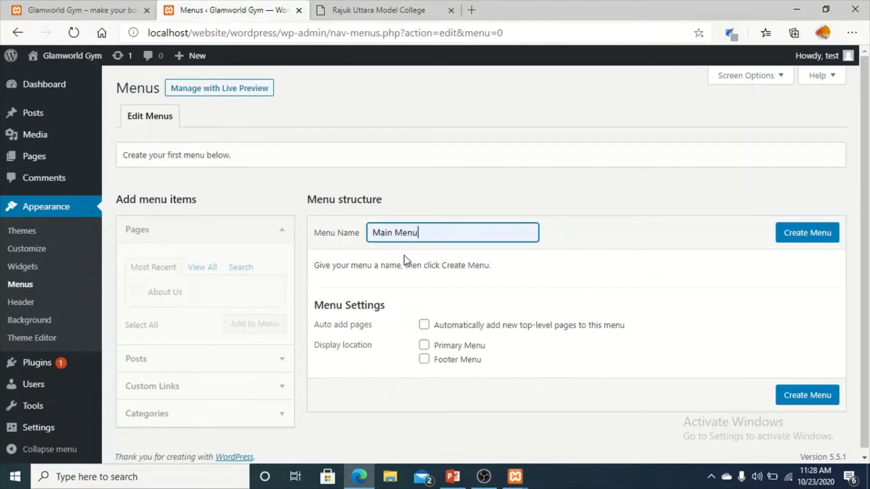
left_click(794, 238)
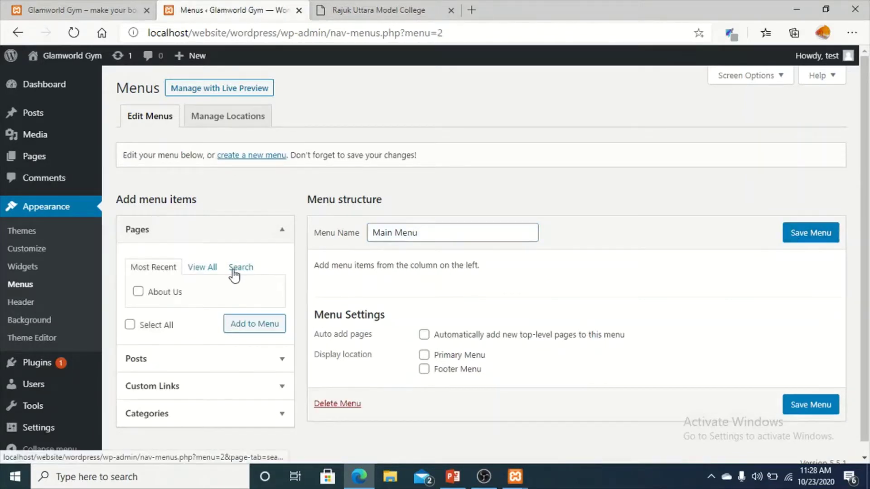
Try adding pages to Main Menu with none selected, then view the college site.
scroll(218, 269, "down", 1)
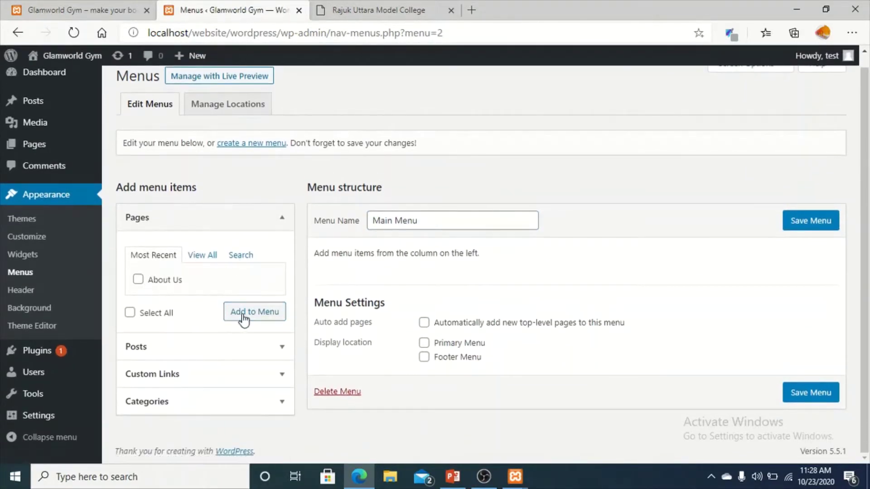
left_click(244, 318)
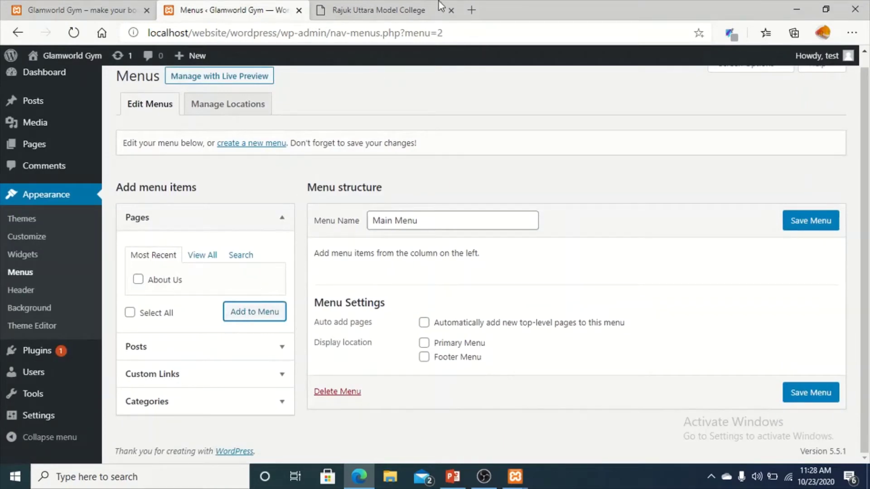
left_click(401, 5)
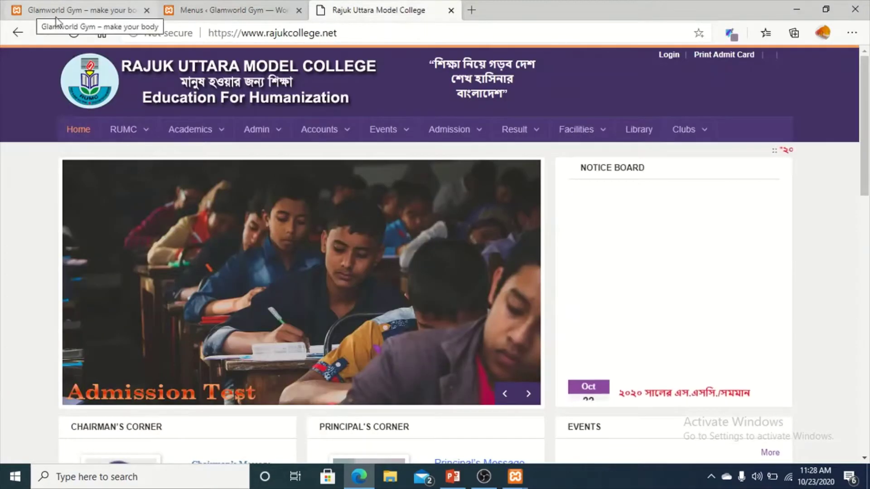
Check the college and Glamworld Gym sites, return to Menus, then head to the Pages list.
mouse_move(283, 132)
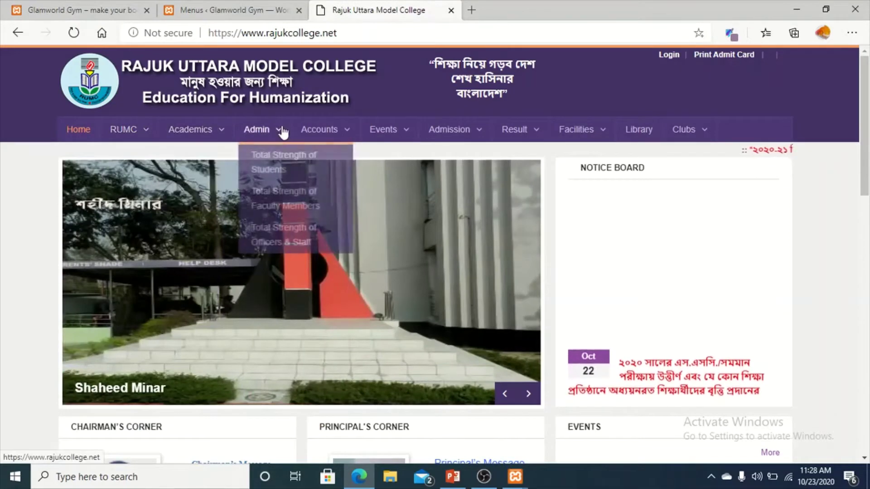
left_click(88, 8)
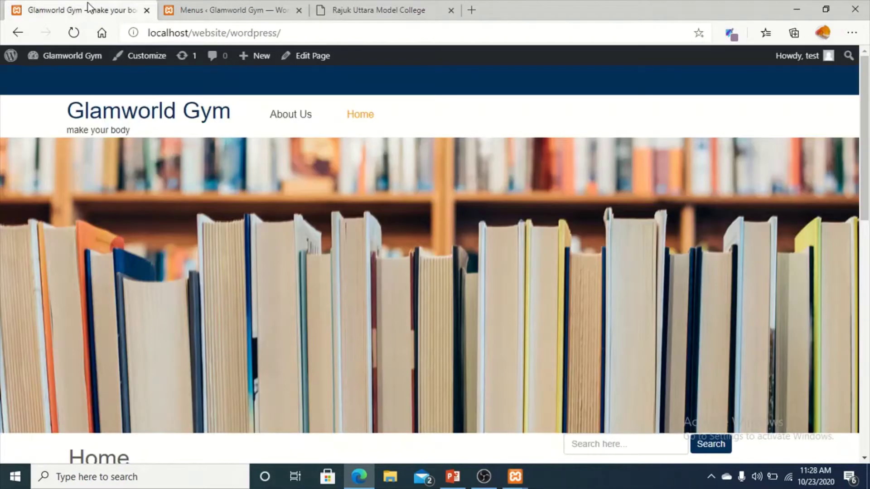
left_click(233, 14)
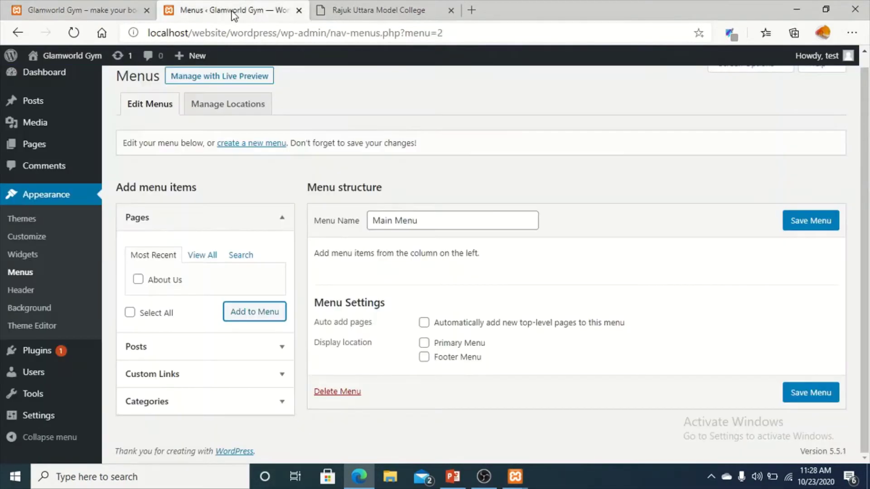
scroll(226, 379, "down", 1)
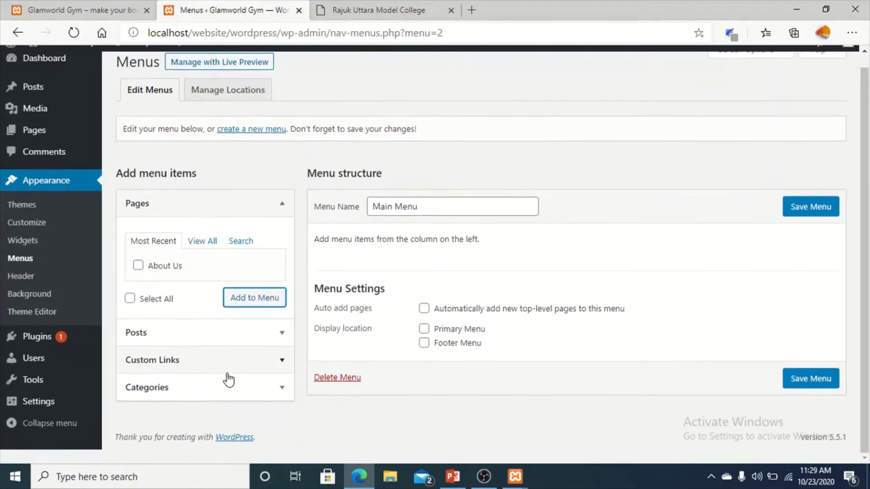
scroll(244, 344, "up", 1)
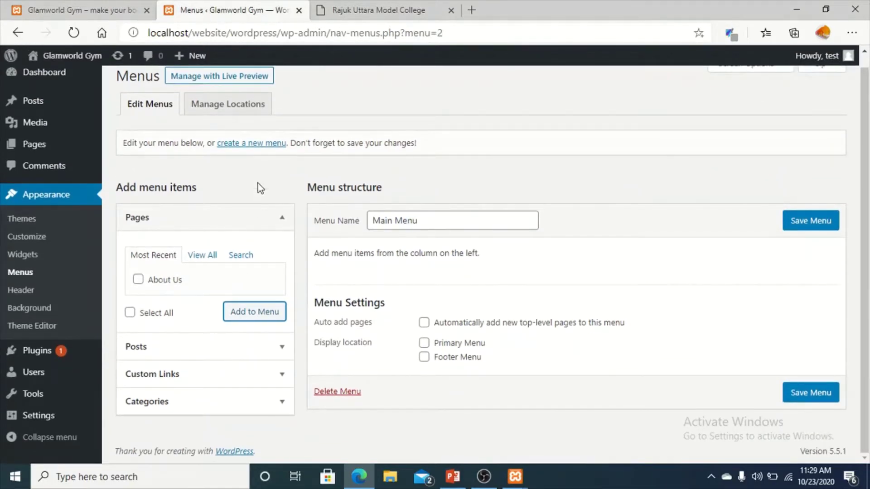
scroll(245, 202, "up", 1)
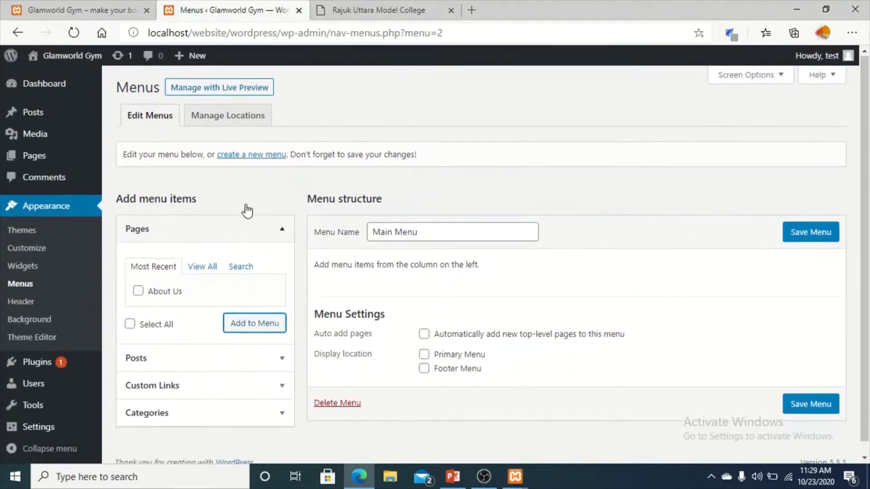
scroll(338, 415, "down", 1)
scroll(184, 340, "up", 1)
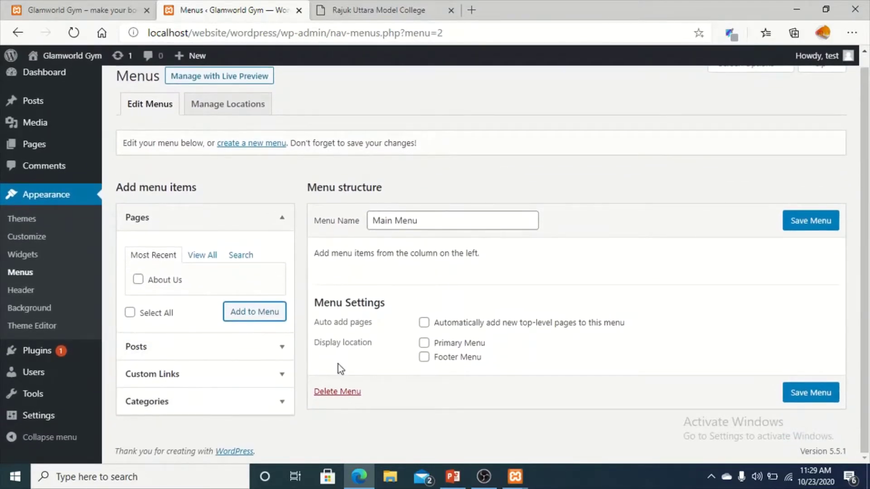
left_click(39, 143)
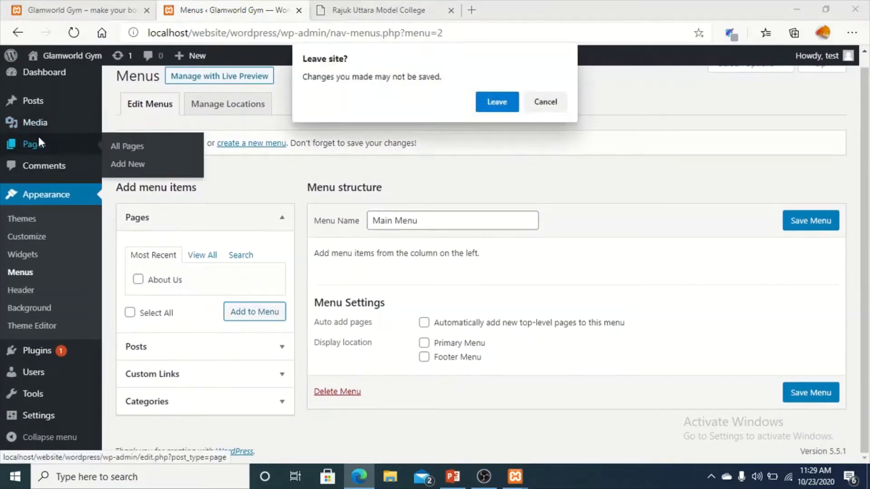
Leave the unsaved menu editor and start a blank new page from the Pages screen.
left_click(490, 110)
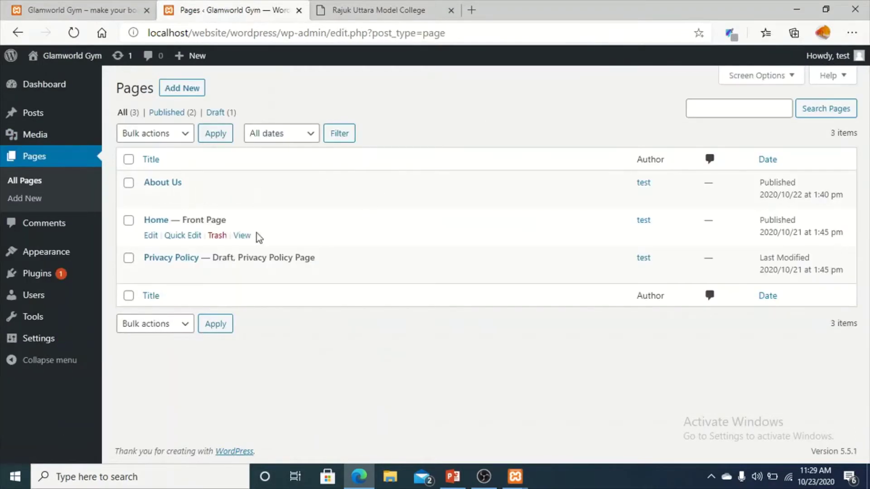
left_click(190, 92)
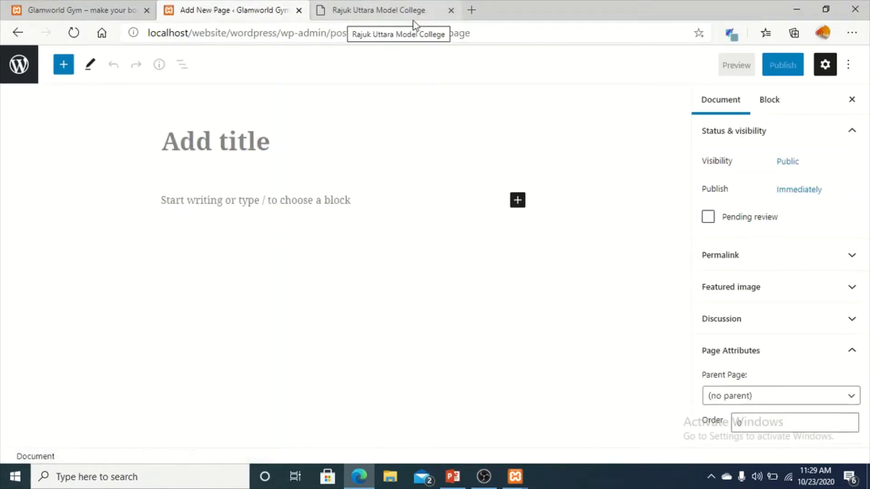
Publish a new page titled 'RUMC' and return to the Pages list.
left_click(376, 12)
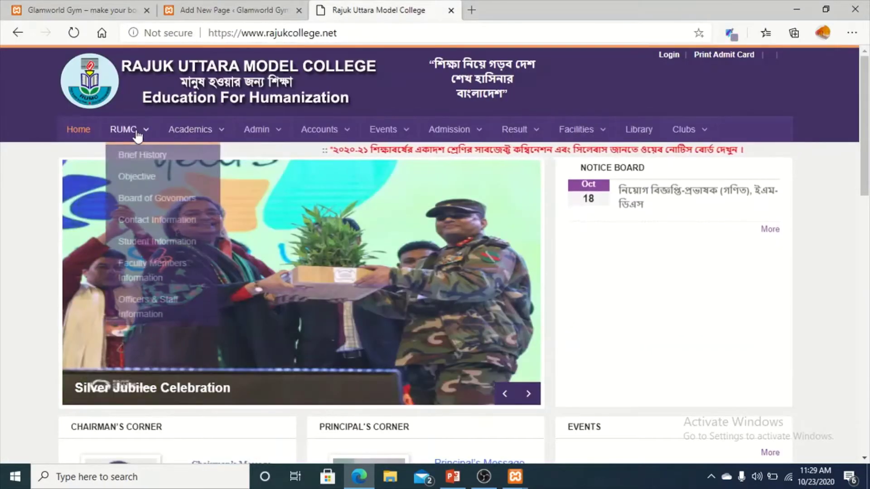
left_click(244, 11)
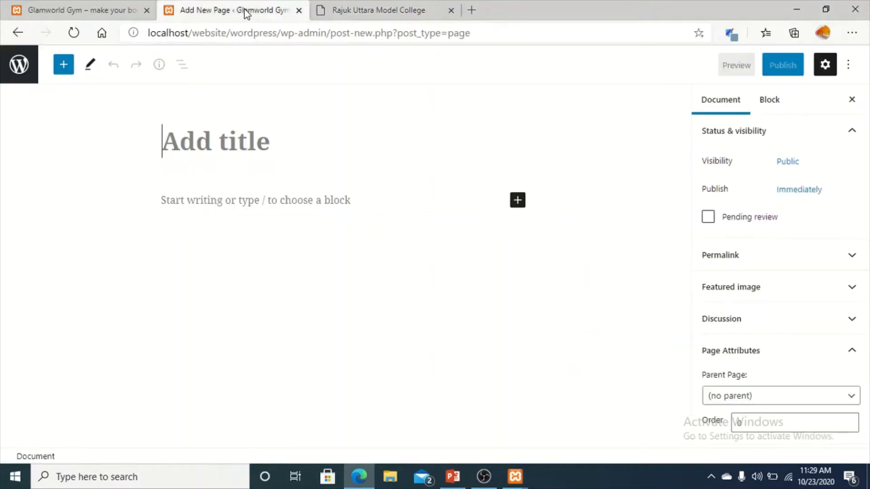
type("RUm")
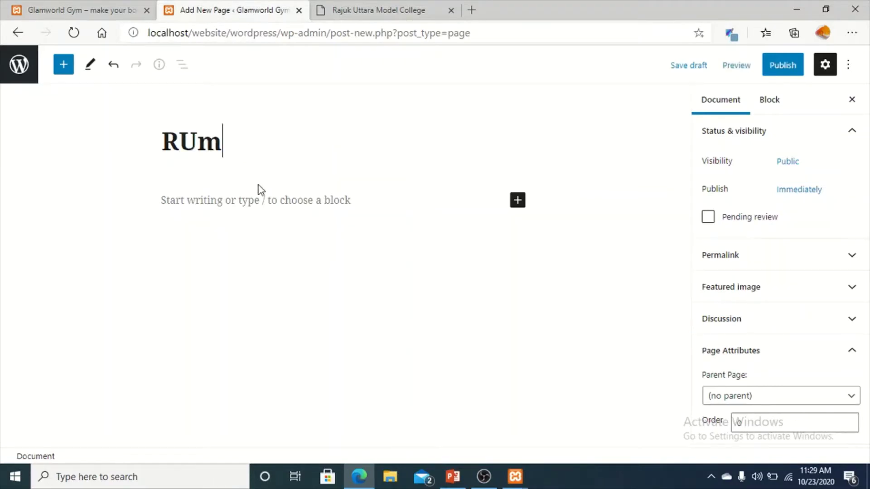
key("BackSpace")
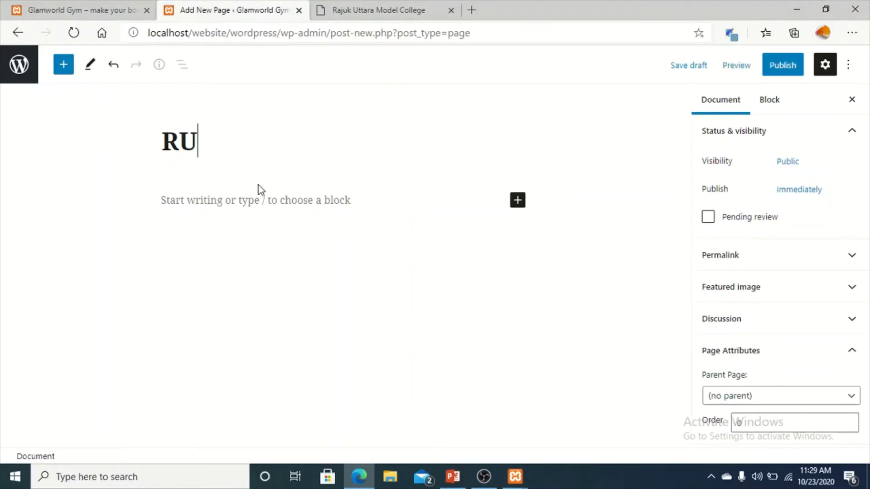
type("MC")
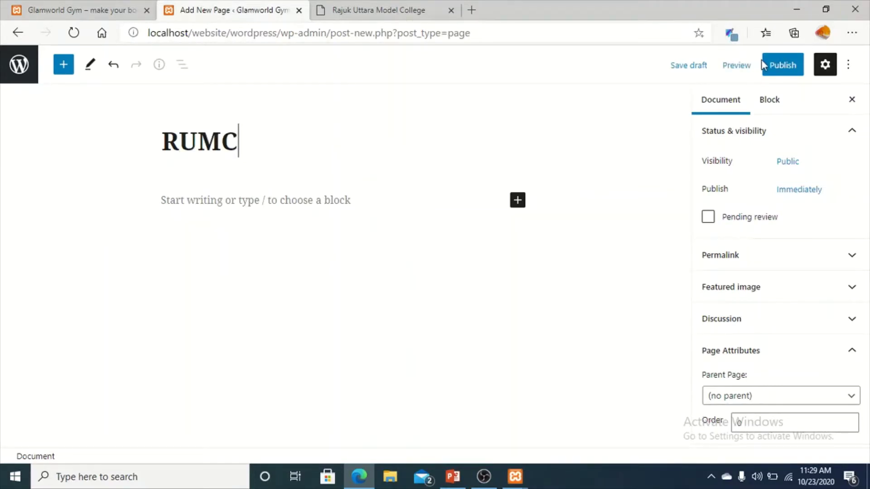
left_click(789, 73)
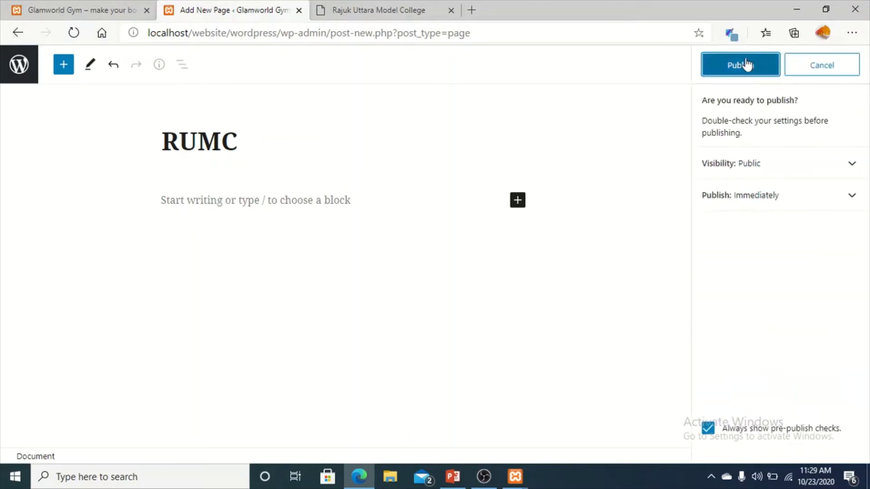
left_click(745, 63)
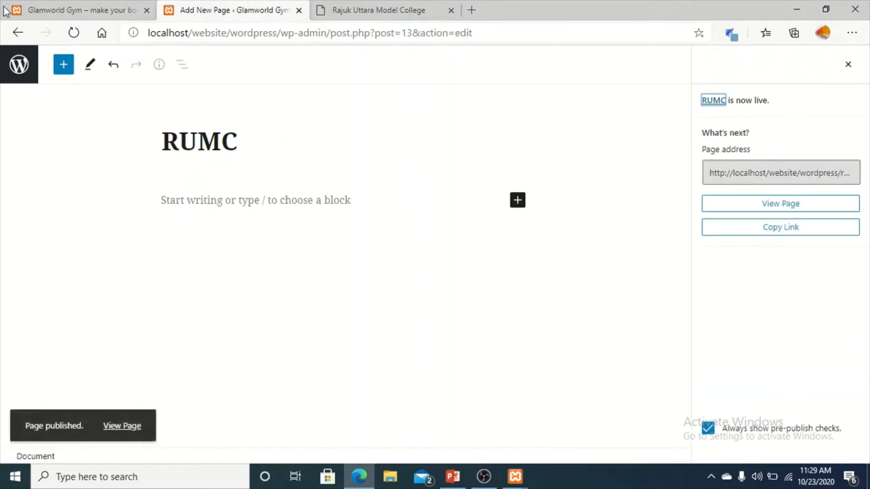
left_click(18, 33)
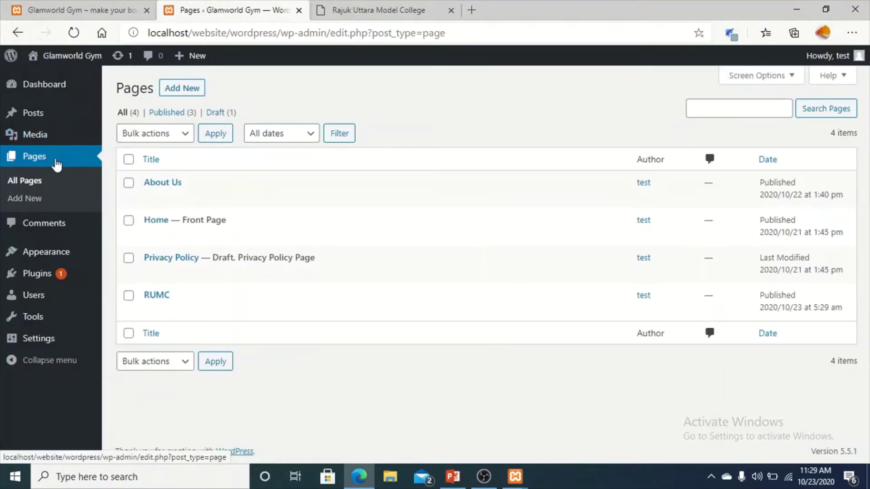
Add a new page titled 'Academics', publish it, and go back to Pages.
left_click(189, 97)
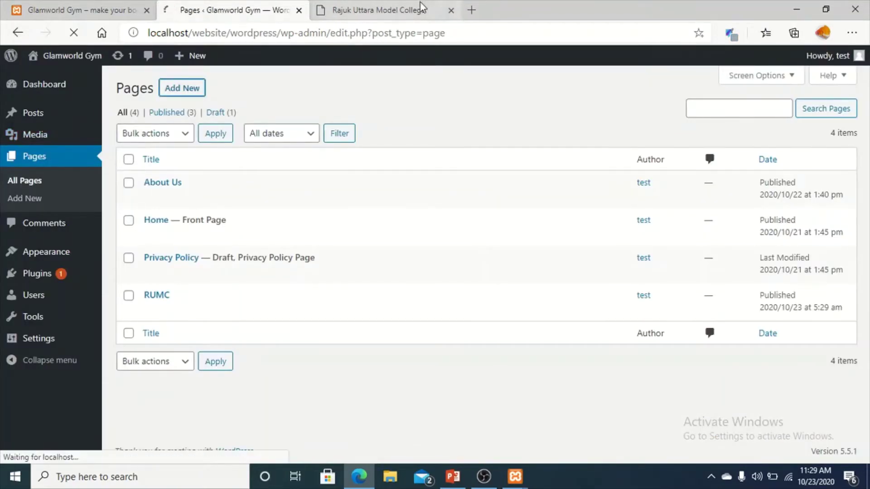
left_click(372, 6)
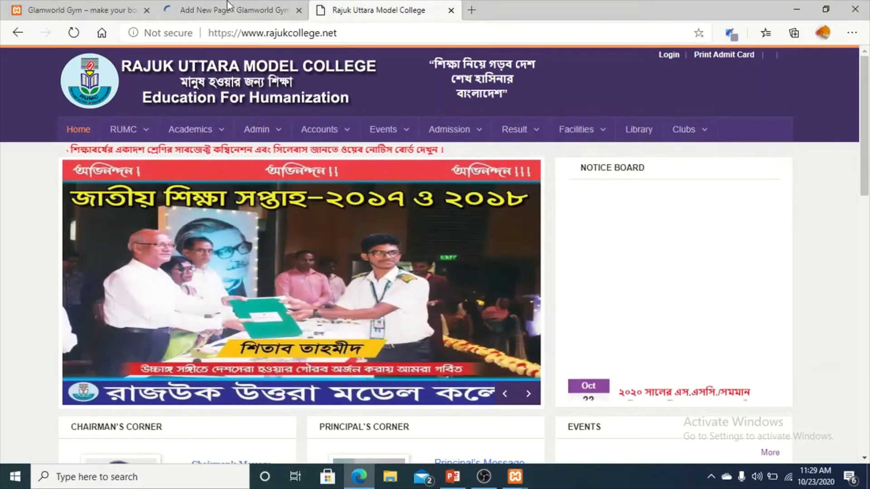
left_click(225, 9)
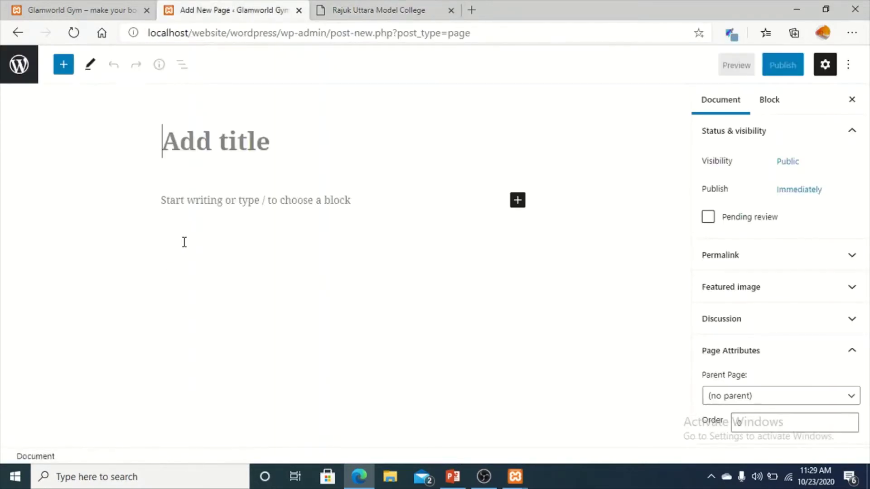
type("Academicw")
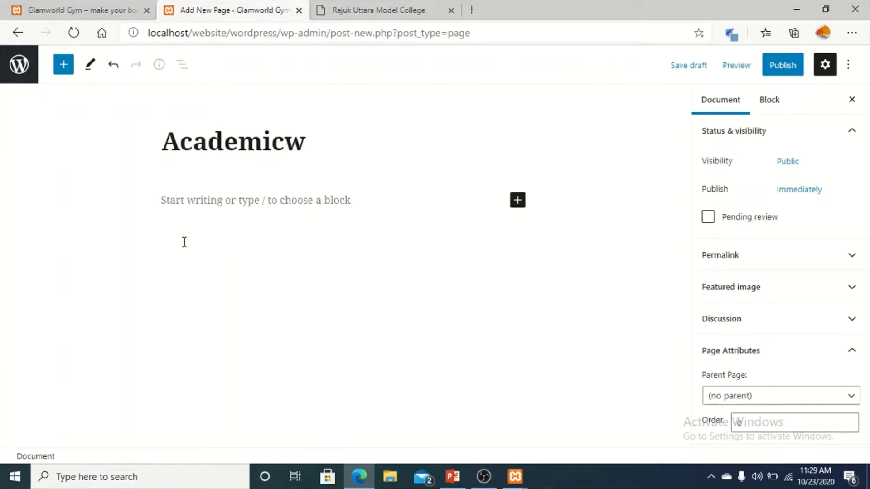
key("BackSpace")
type("s")
left_click(793, 65)
left_click(743, 65)
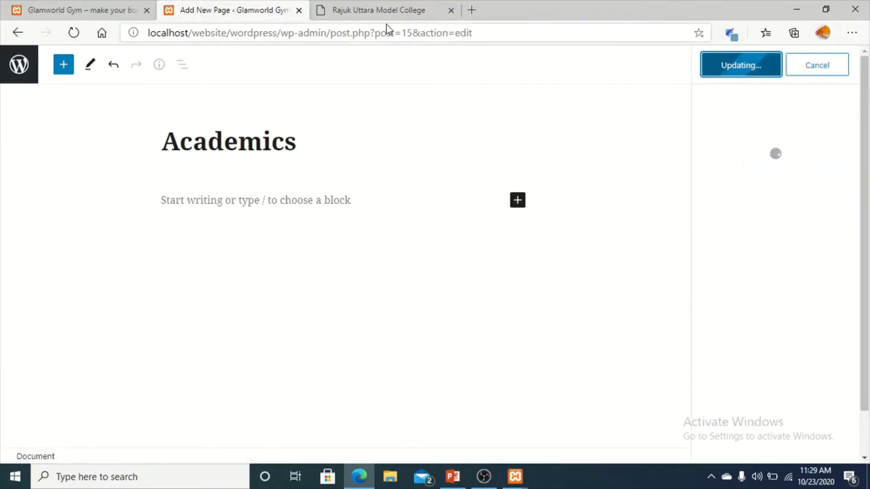
left_click(386, 10)
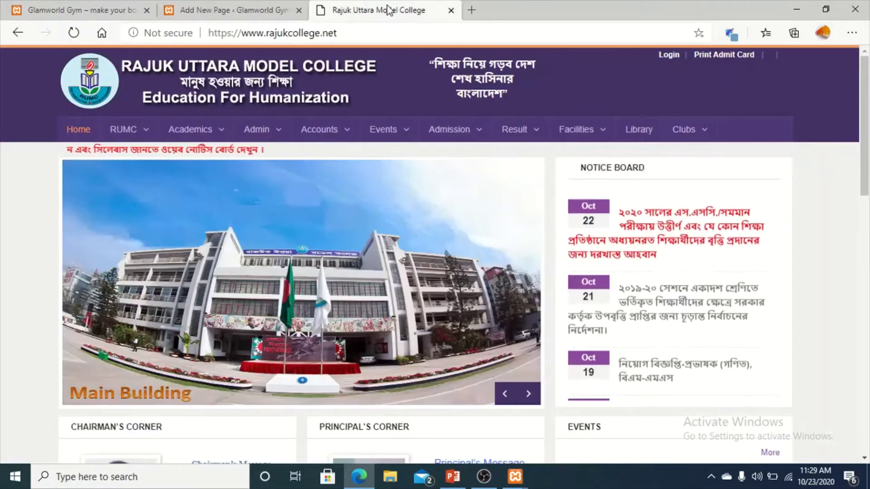
left_click(233, 8)
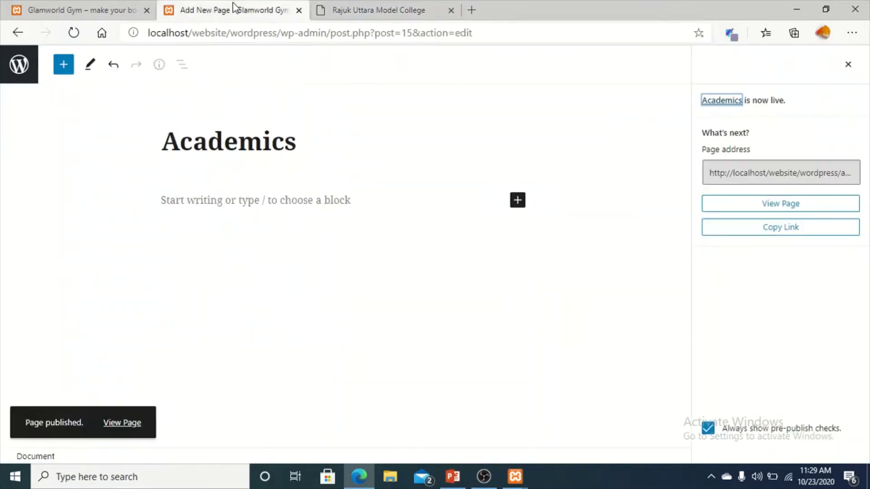
left_click(7, 74)
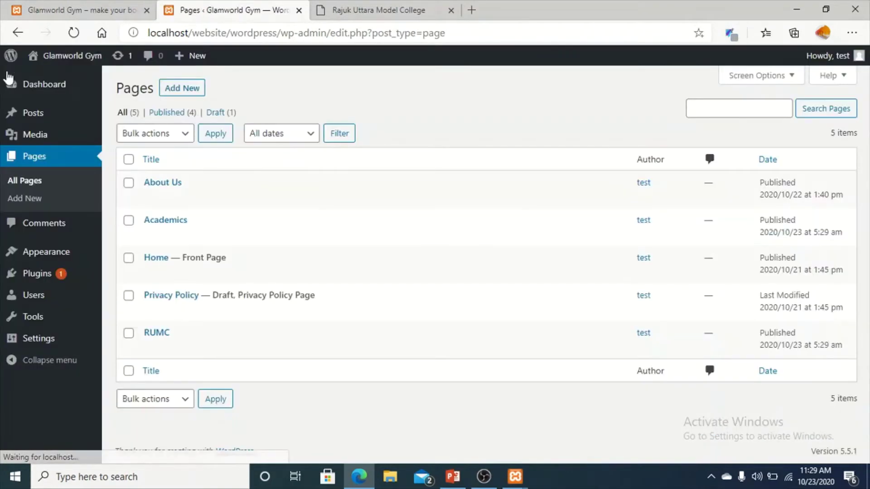
Publish a new empty page titled 'Admin', then return to the Pages list.
left_click(182, 87)
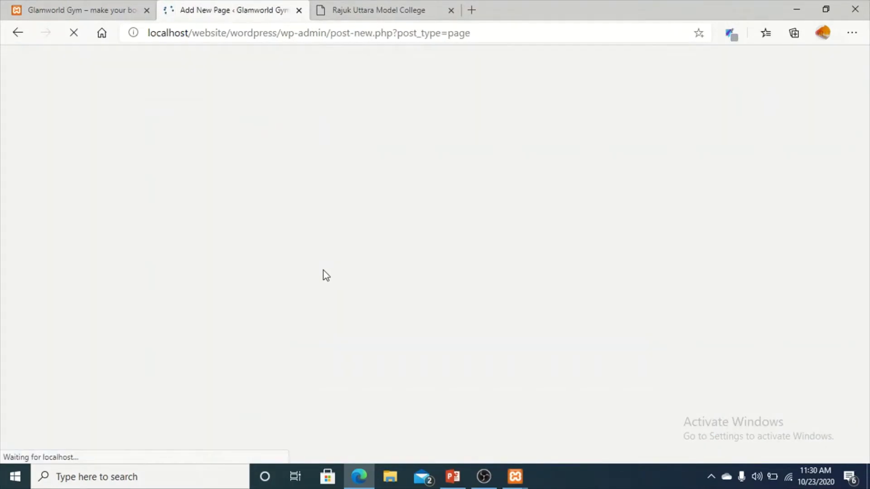
type("Add")
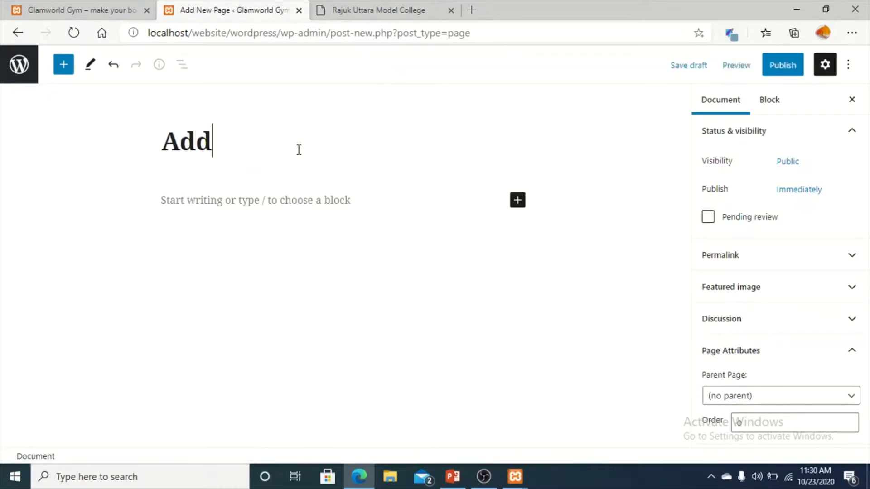
key("BackSpace")
type("min")
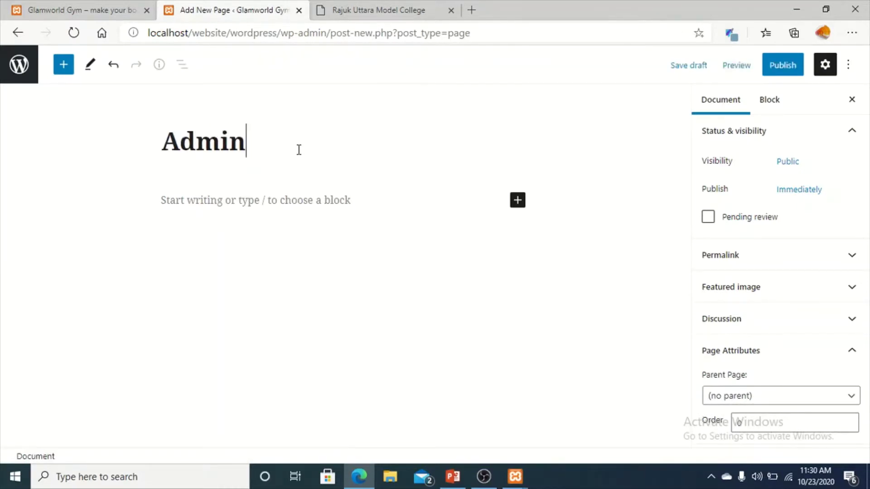
left_click(790, 66)
left_click(760, 74)
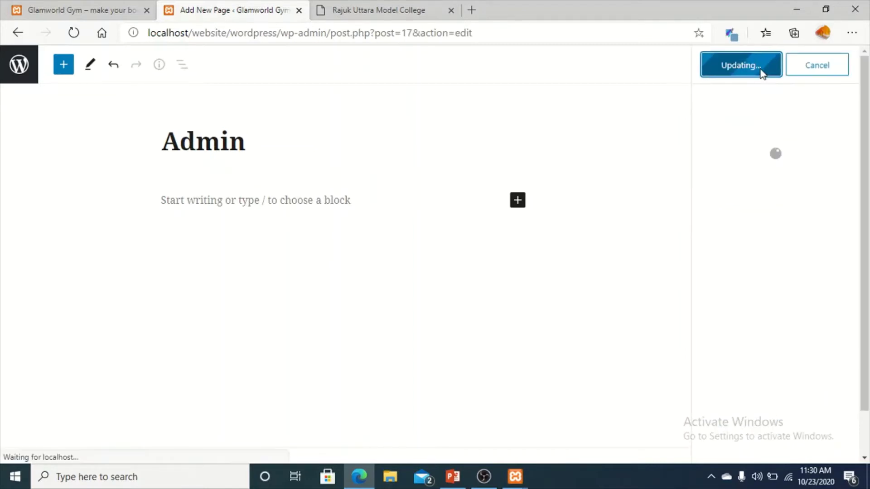
left_click(124, 2)
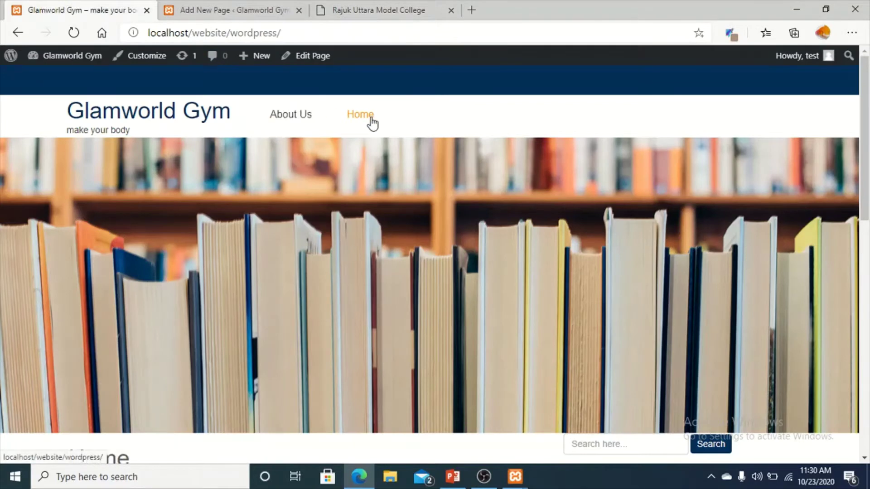
left_click(395, 5)
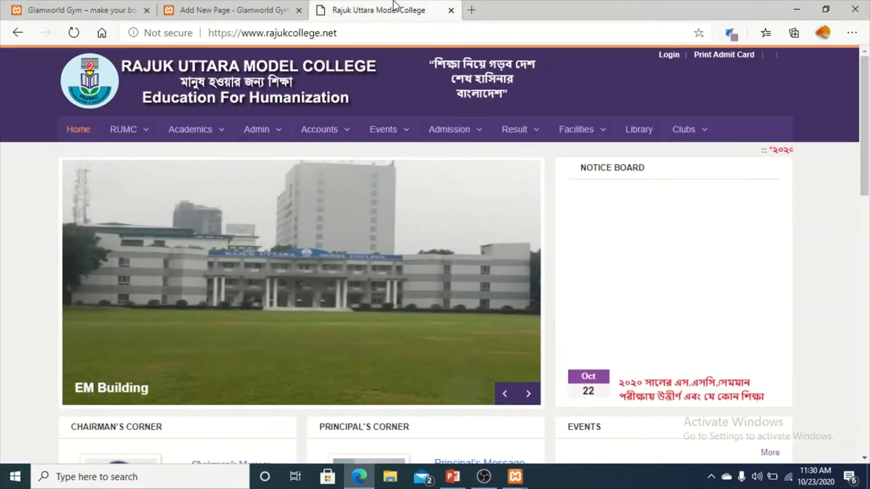
left_click(49, 12)
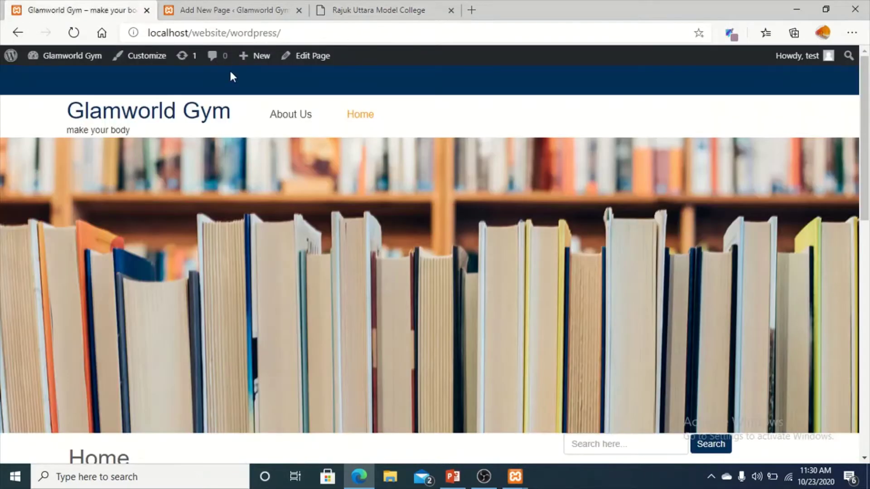
left_click(200, 11)
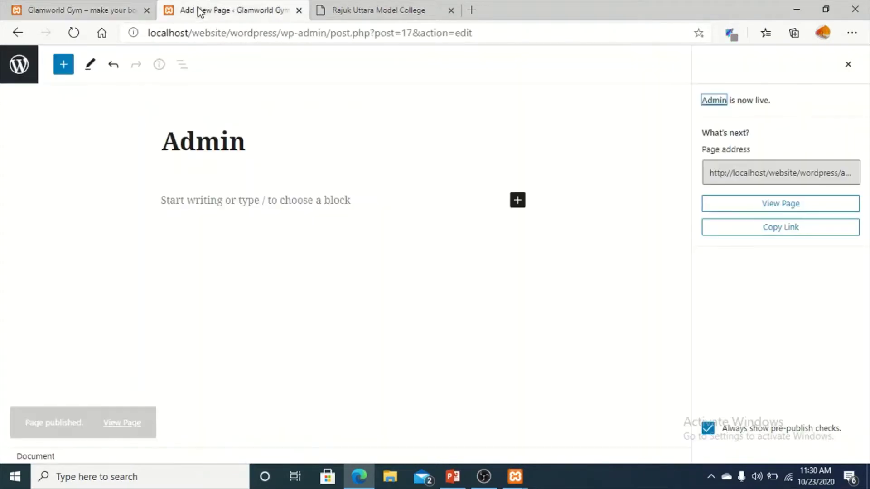
left_click(20, 66)
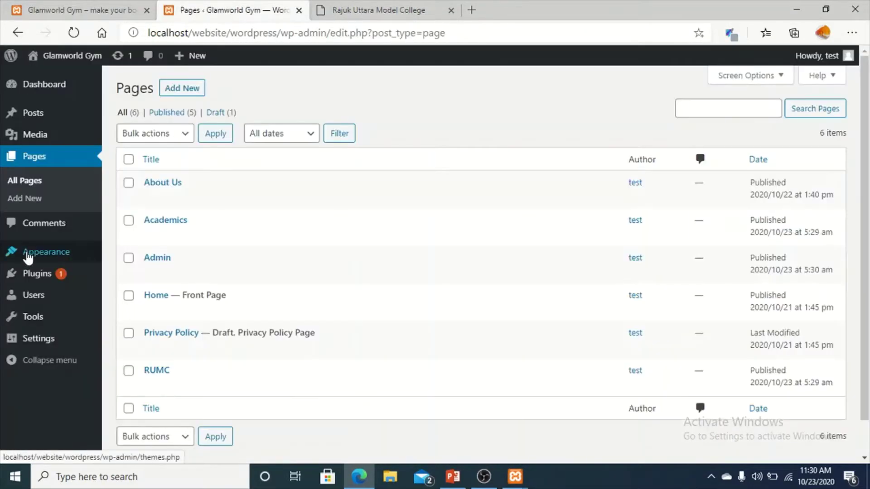
In Appearance > Menus, select all pages and add them to the Main Menu.
mouse_move(34, 259)
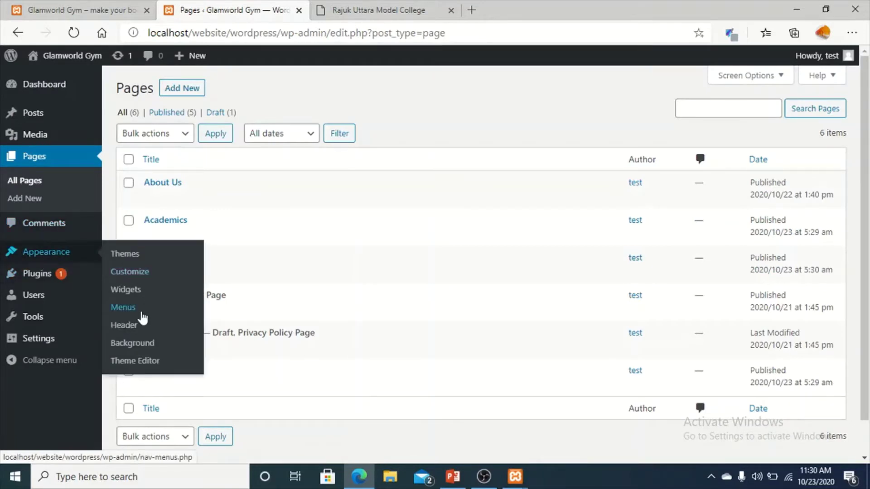
left_click(123, 307)
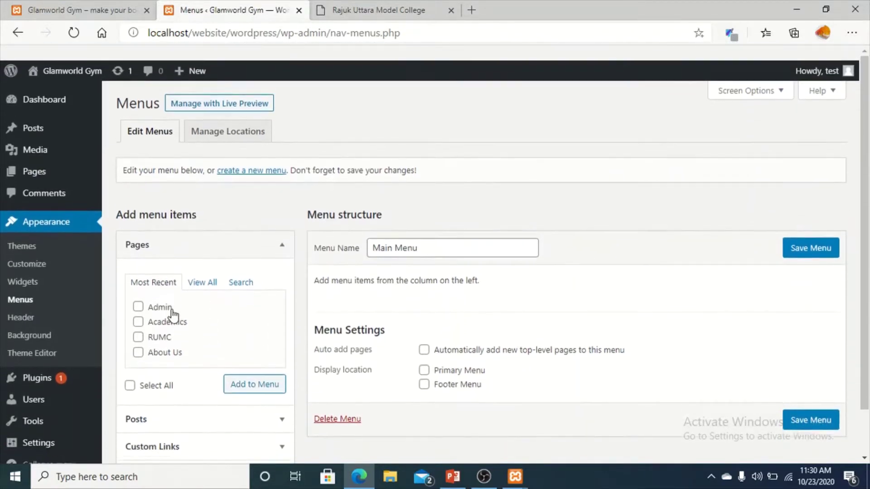
scroll(171, 313, "down", 2)
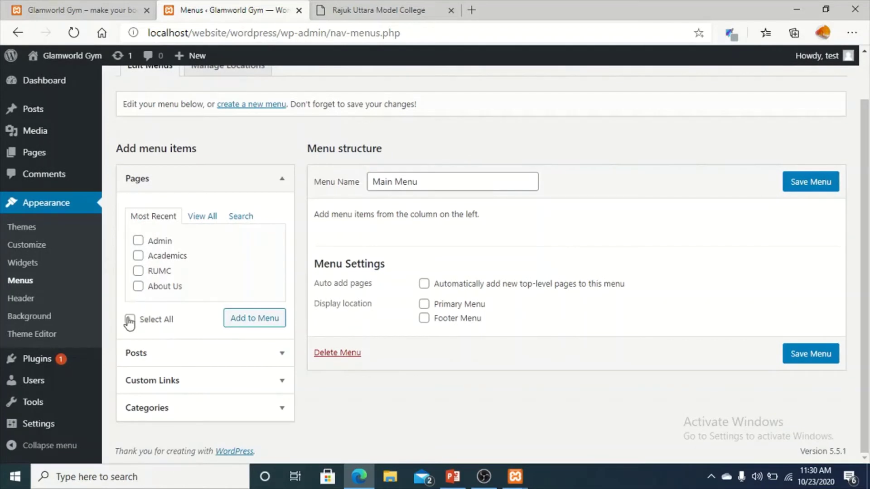
left_click(245, 319)
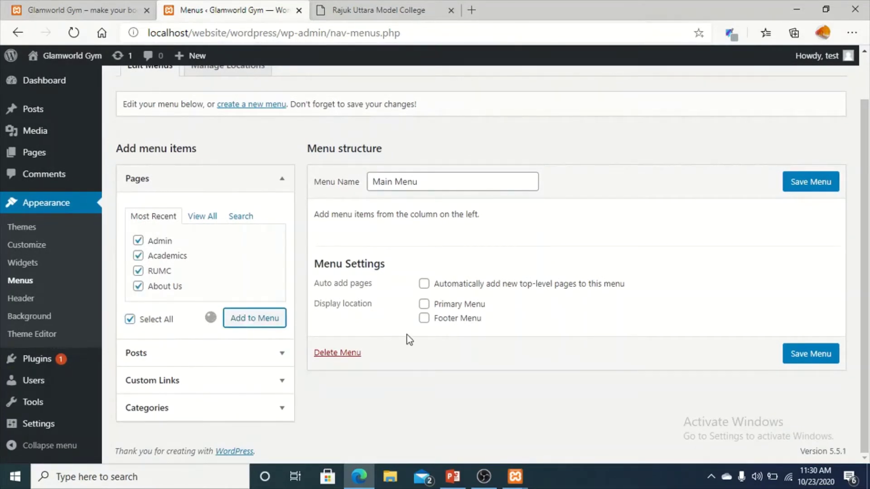
Set Main Menu as Primary Menu, order it RUMC, Academics, Admin, About Us, and save.
scroll(505, 316, "down", 2)
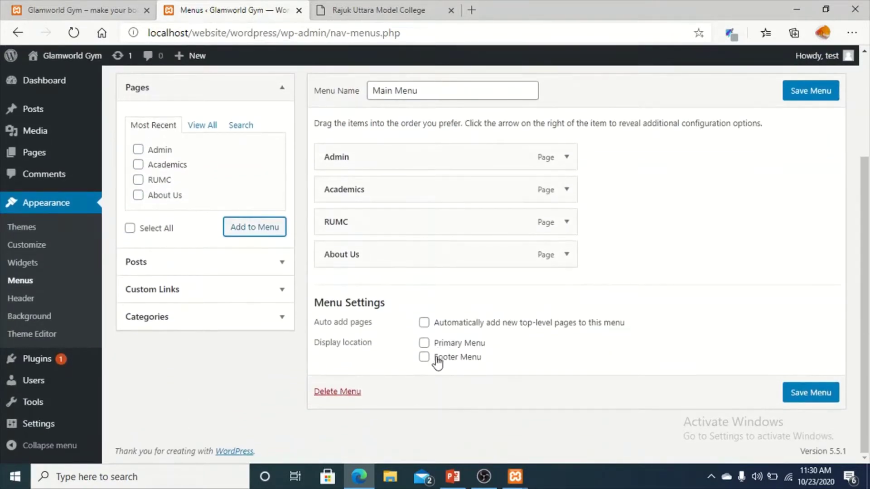
left_click(424, 343)
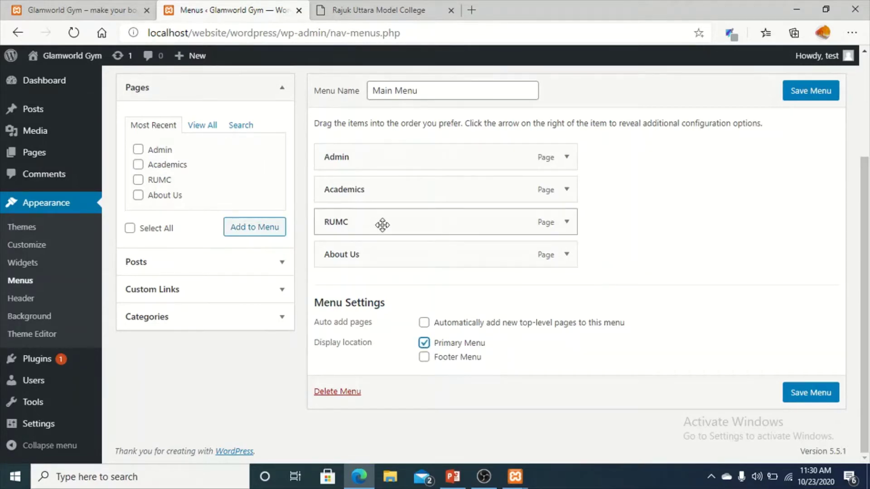
left_click_drag(382, 225, 375, 164)
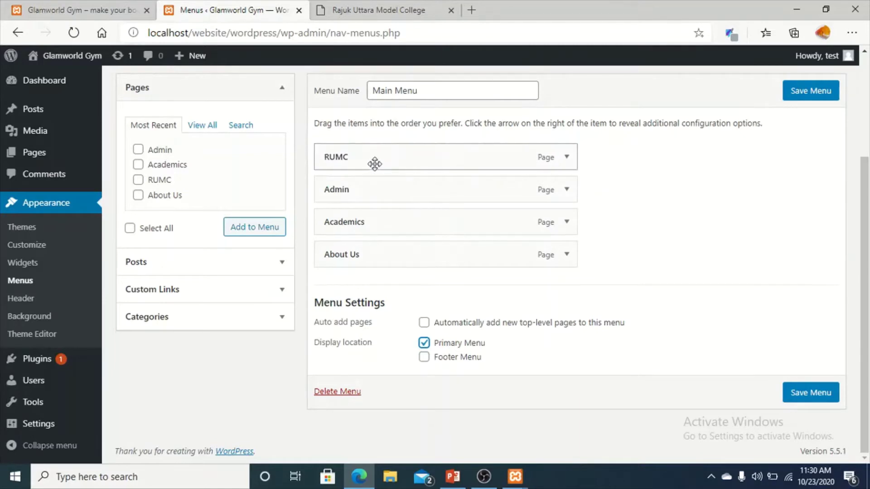
left_click(382, 9)
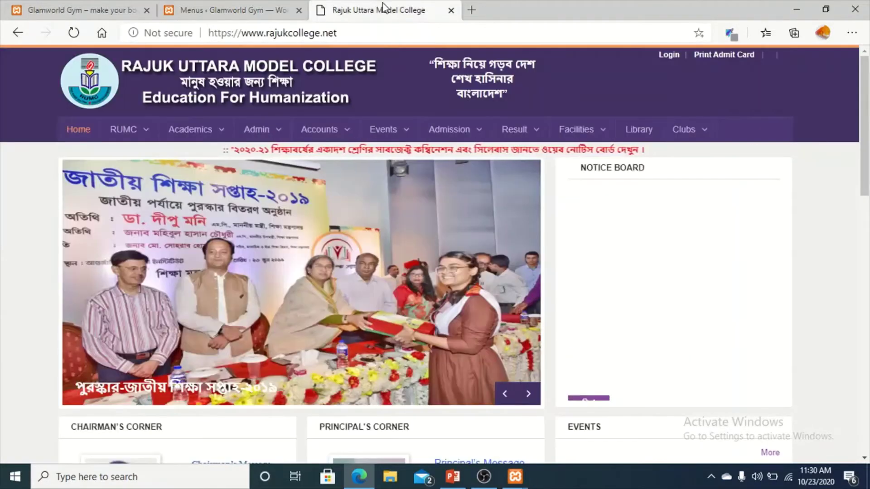
left_click(266, 11)
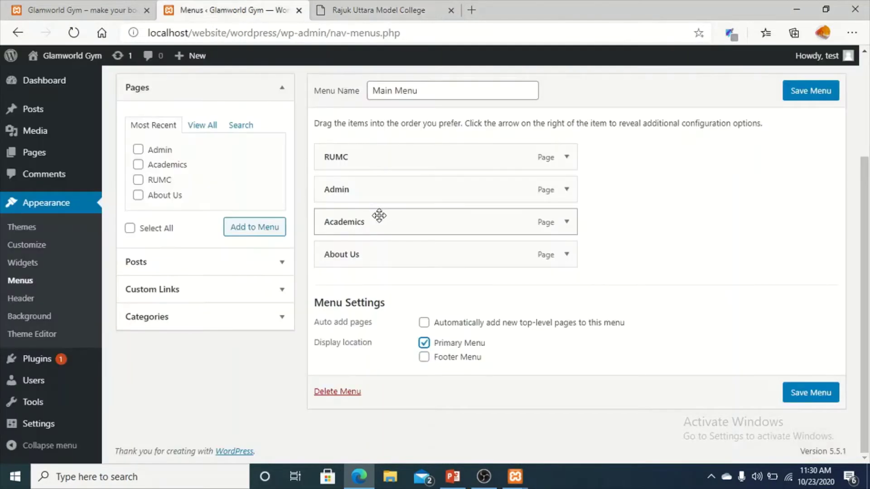
left_click_drag(379, 215, 367, 190)
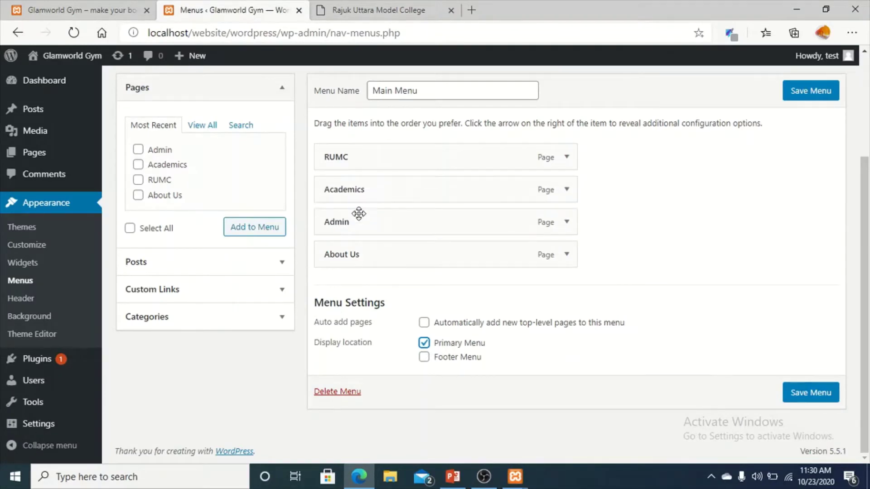
left_click(393, 8)
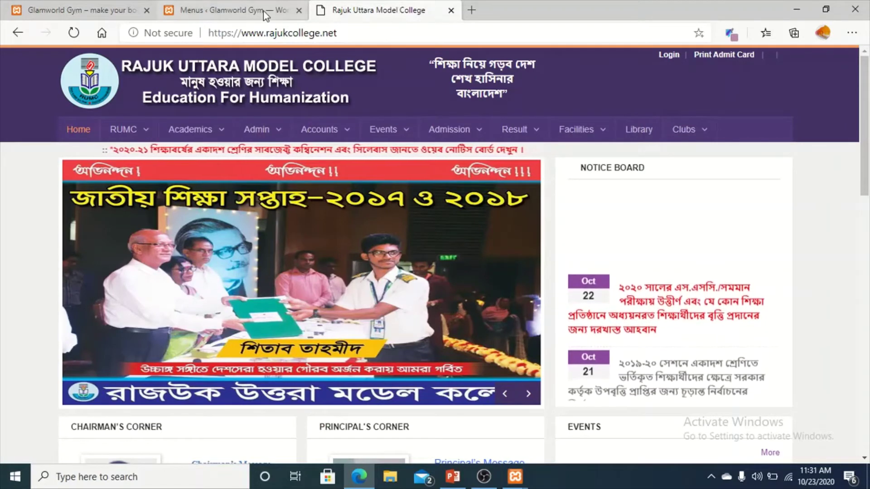
left_click(240, 11)
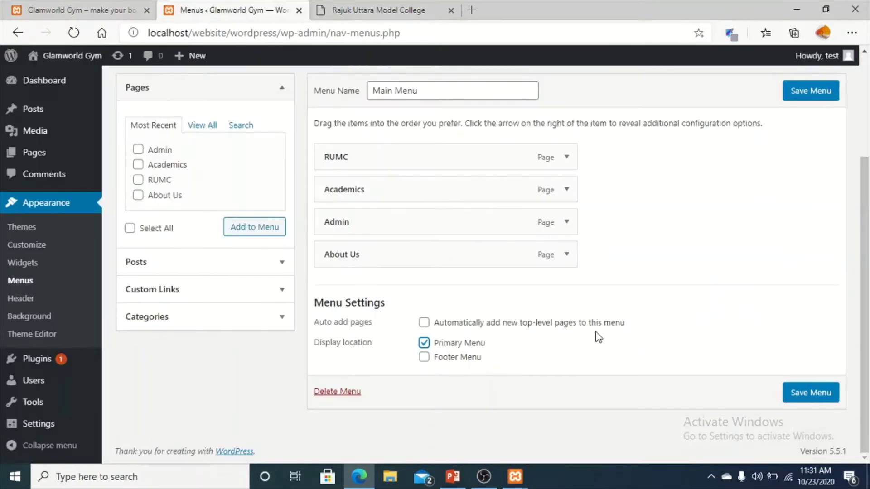
left_click(811, 394)
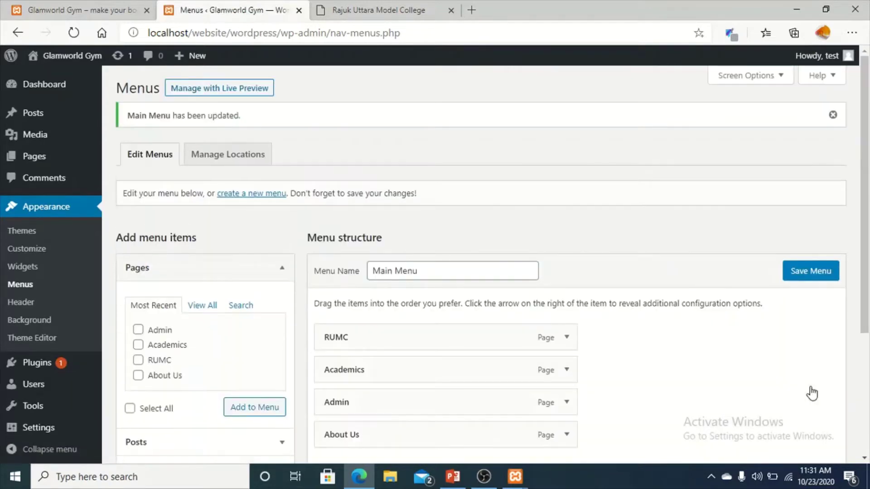
Reload the live site and open RUMC, Academics and Admin from its new menu.
left_click(86, 1)
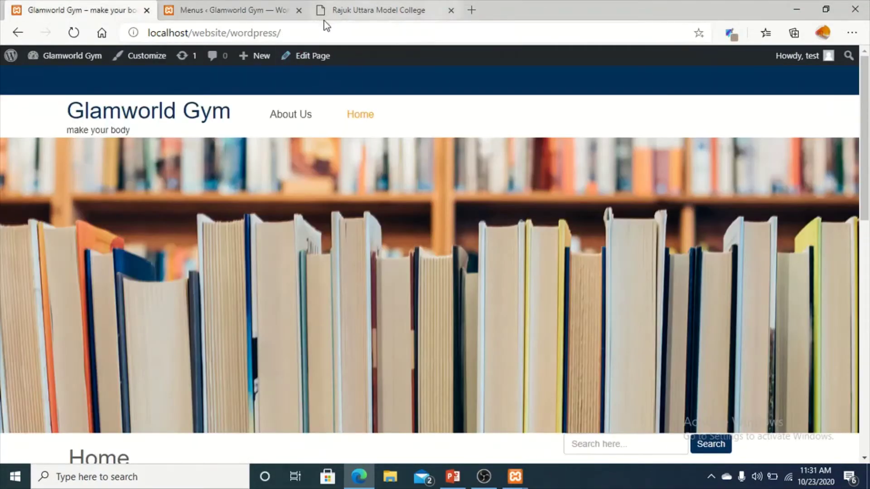
left_click(332, 34)
key("Return")
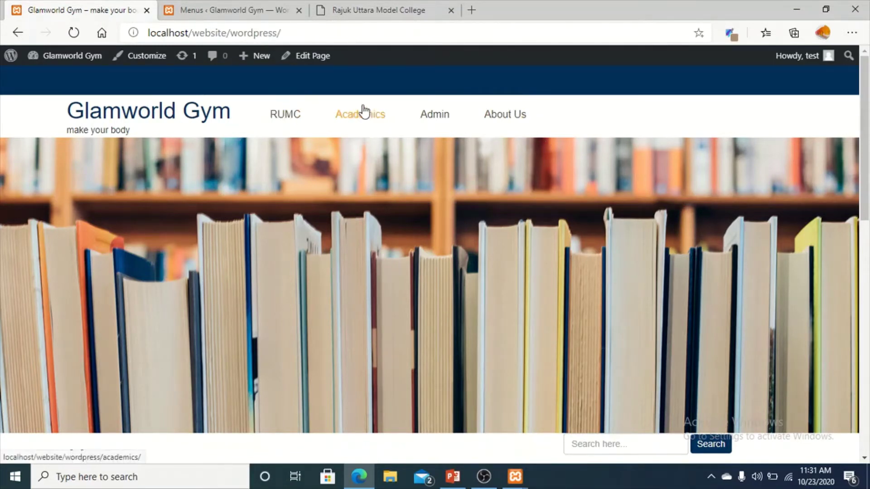
left_click(311, 130)
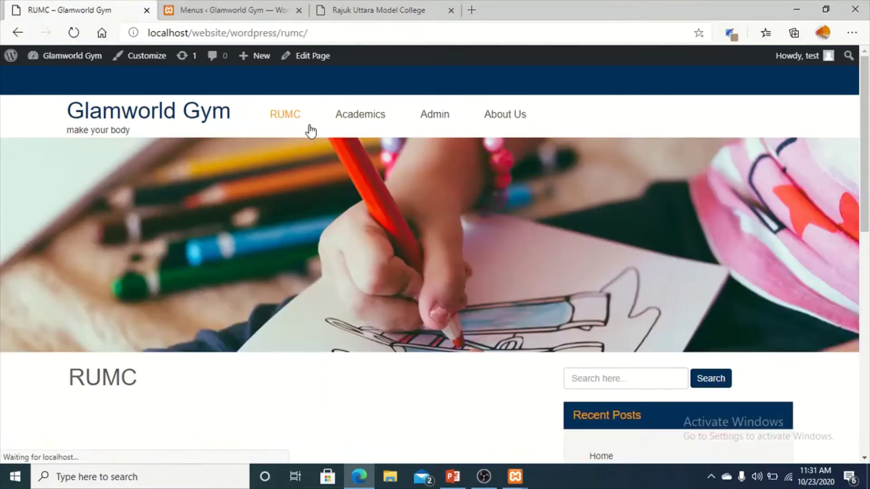
scroll(365, 340, "down", 5)
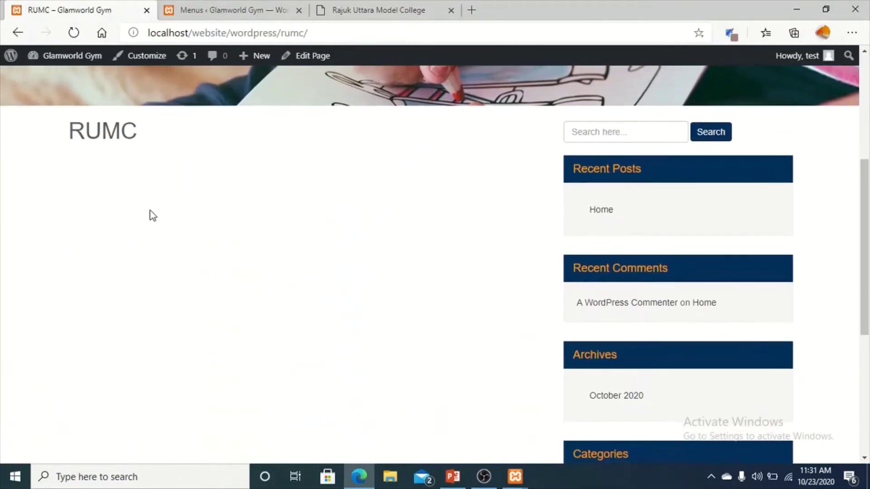
scroll(324, 402, "up", 5)
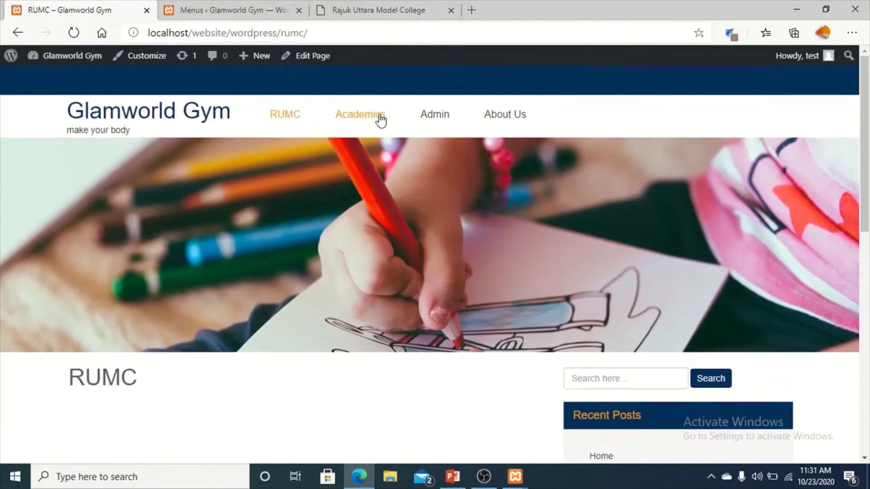
left_click(378, 114)
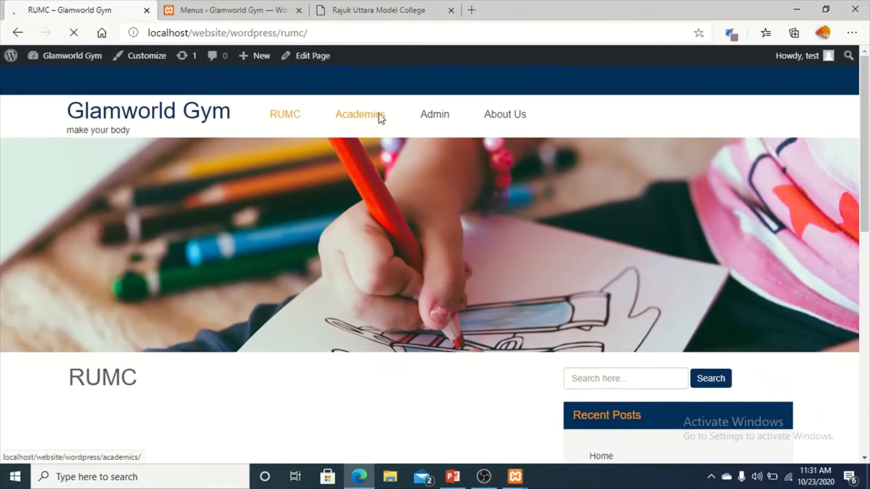
left_click(433, 116)
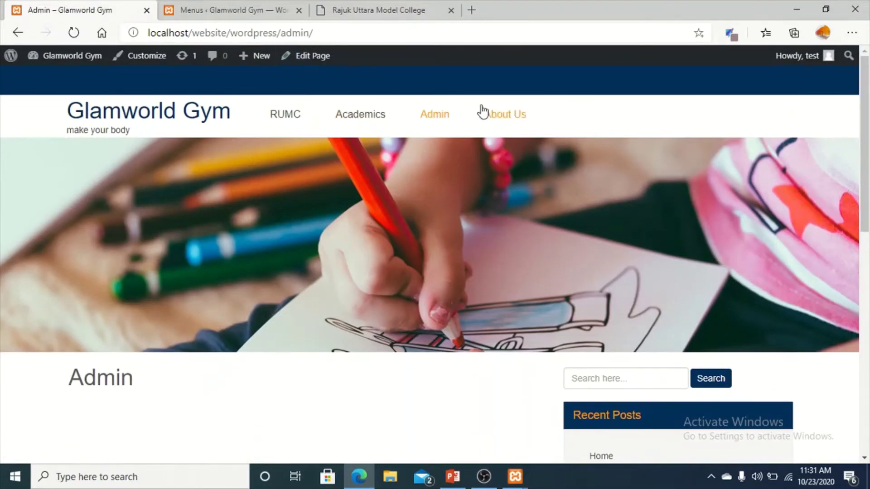
In Site Identity, change the title to 'Glamworld School' and remove the current site icon.
left_click(200, 6)
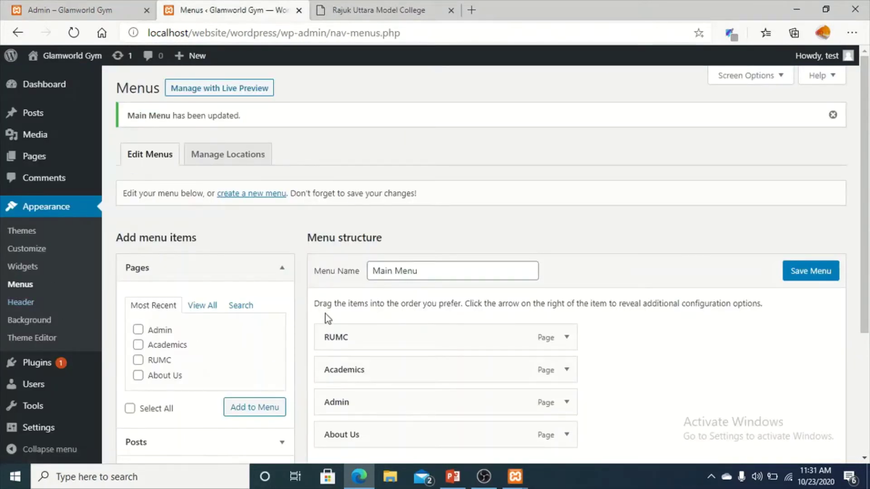
left_click(45, 250)
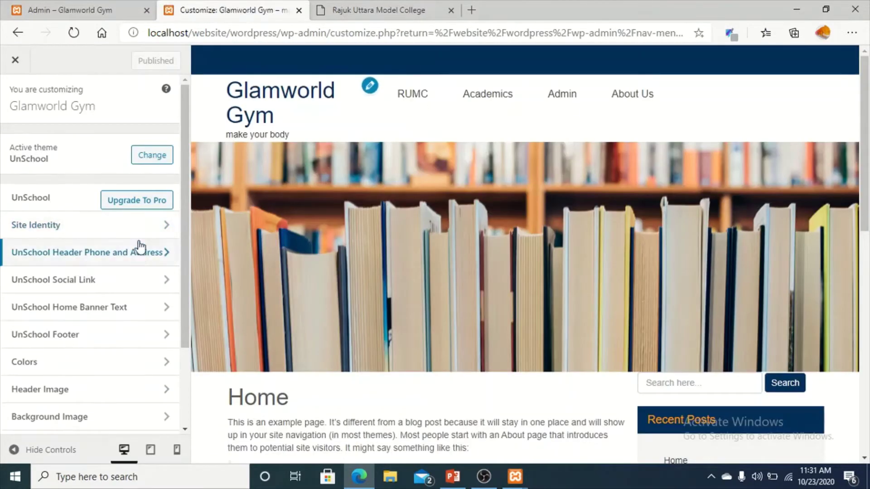
left_click(134, 226)
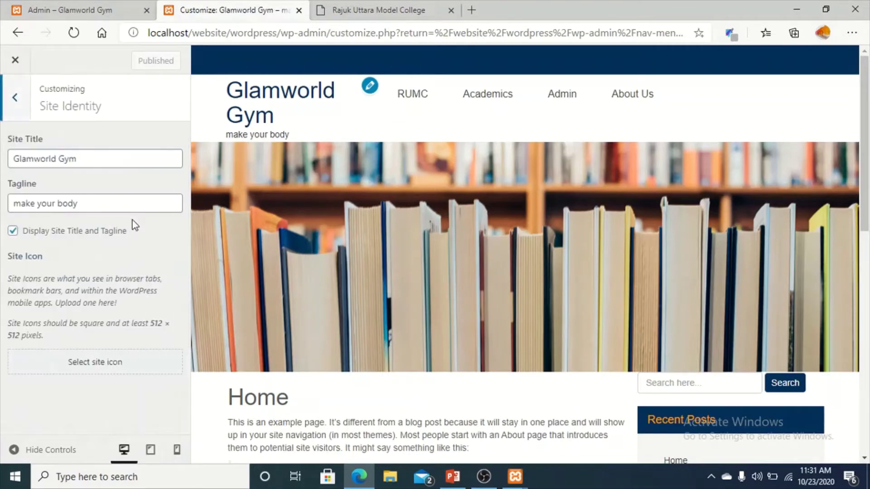
double_click(104, 155)
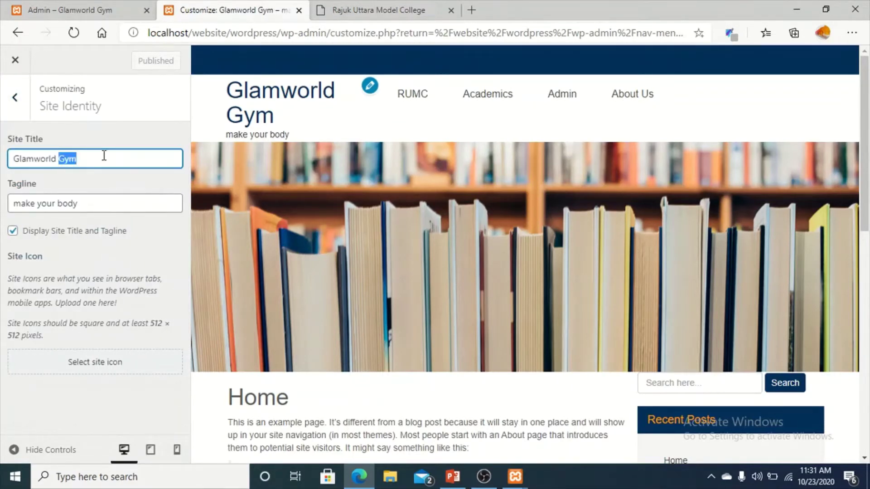
type("School")
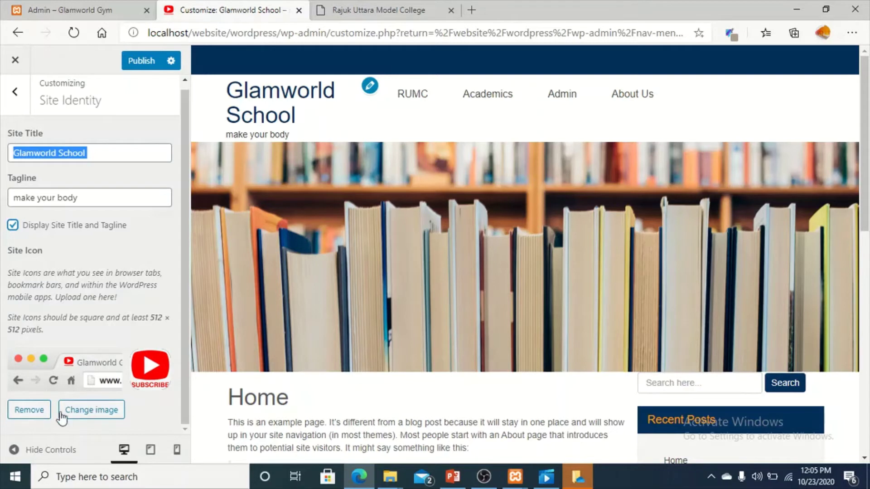
left_click(36, 416)
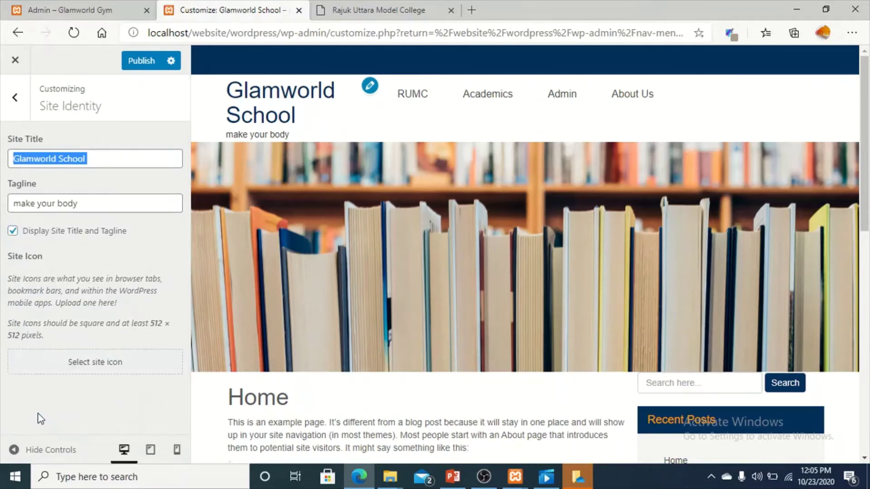
Select and crop the red SUBSCRIBE image as the new site icon.
left_click(97, 368)
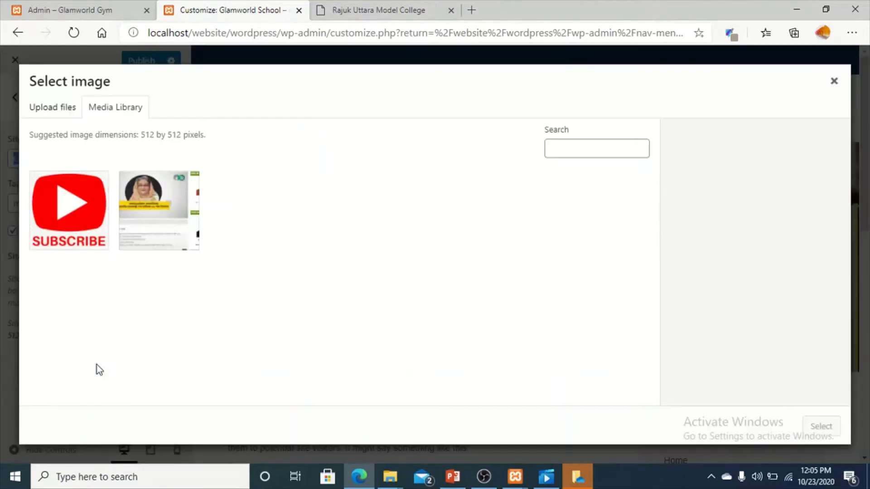
left_click(86, 203)
left_click(833, 428)
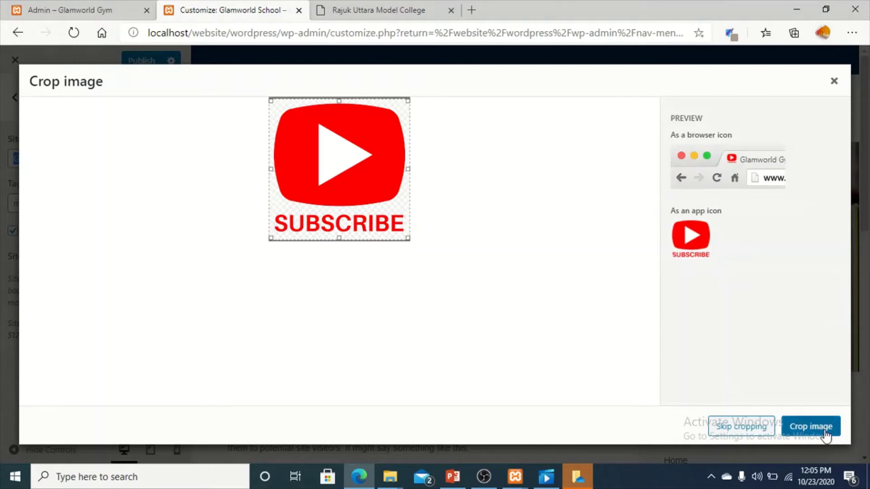
left_click(825, 431)
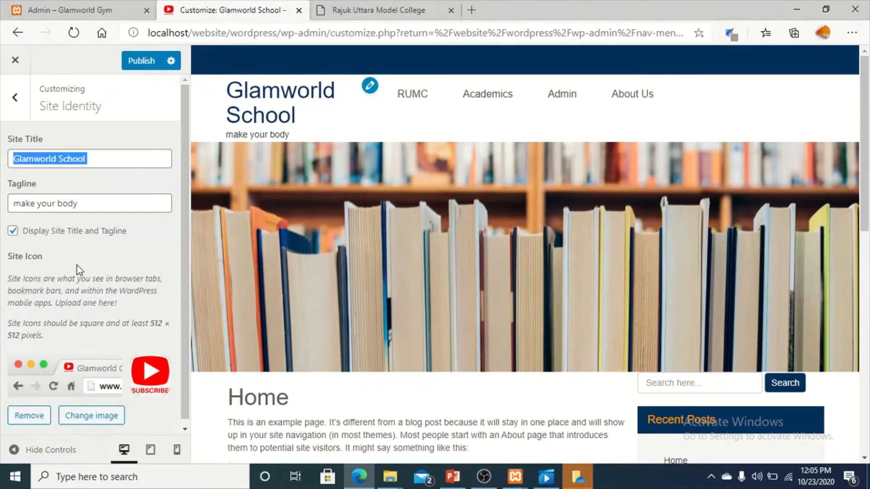
left_click(17, 119)
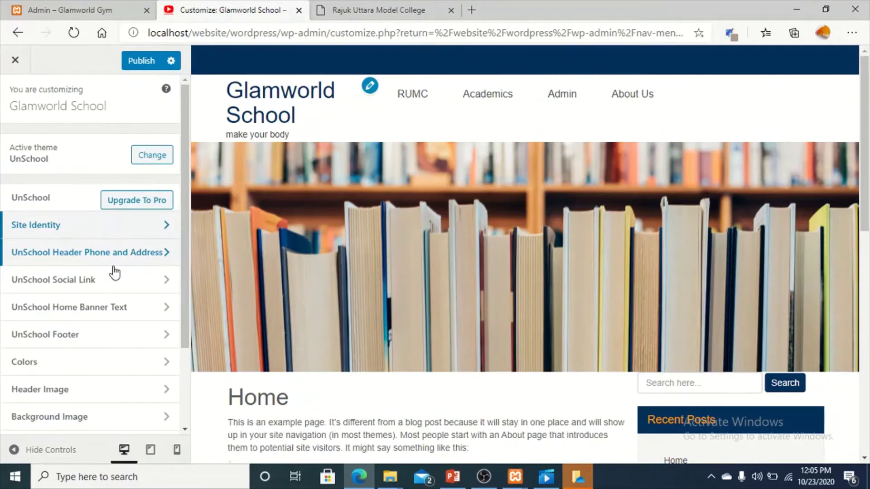
Enter the school's phone number and autofilled full address in the header settings, then publish.
left_click(113, 268)
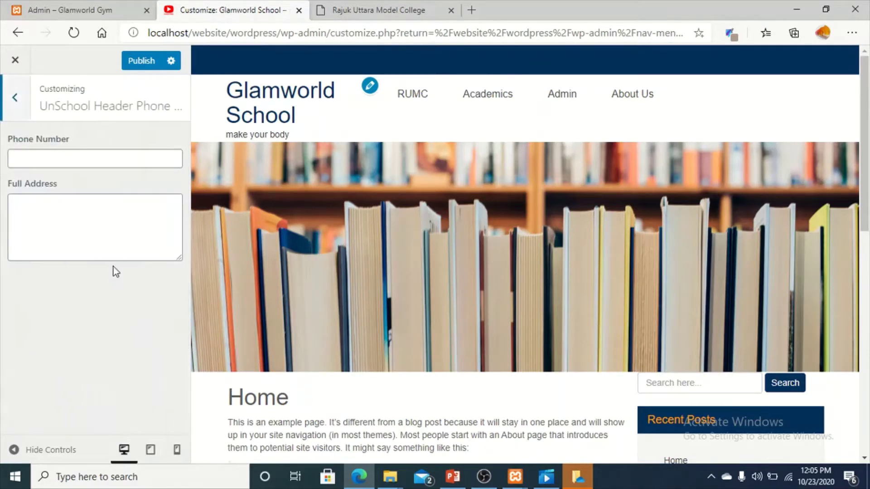
left_click(116, 163)
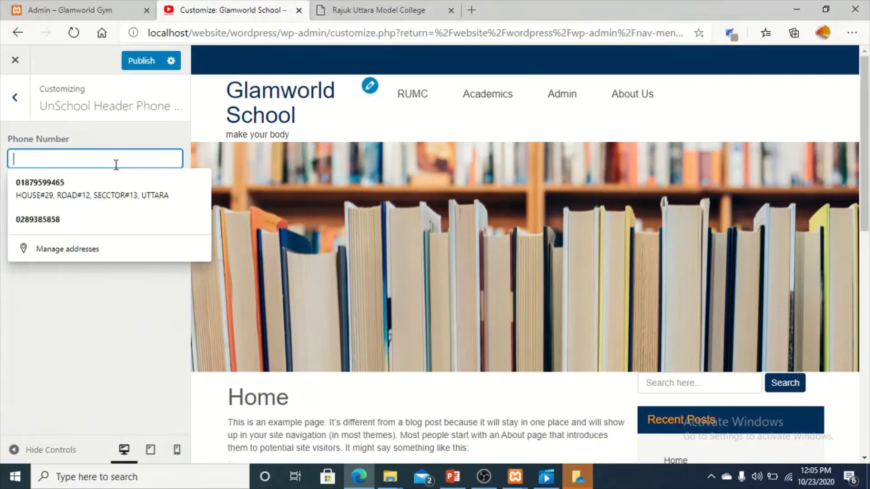
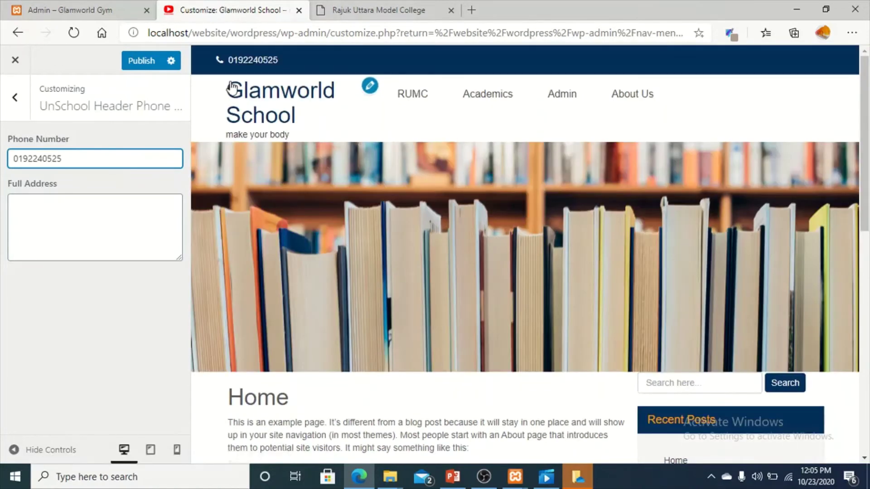
left_click(93, 217)
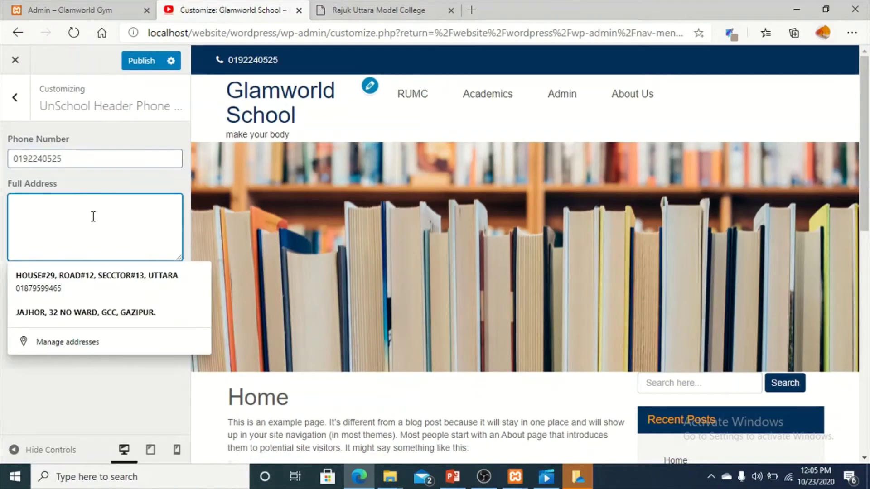
left_click(52, 294)
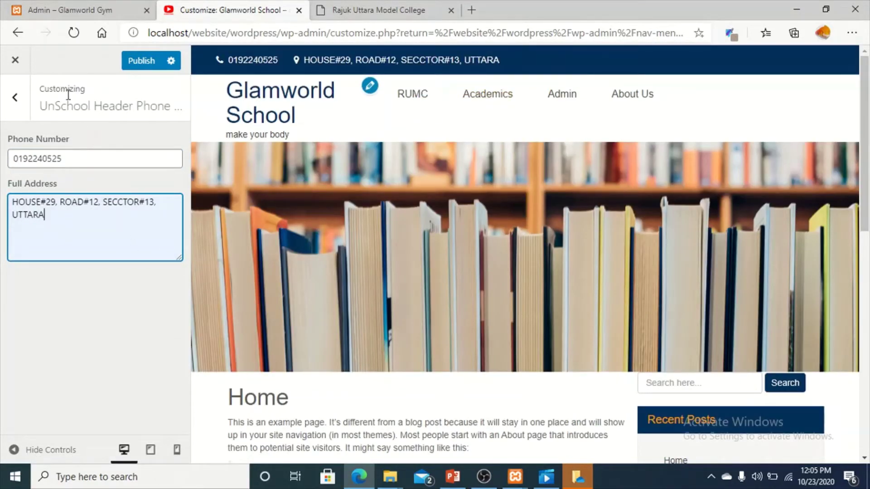
left_click(147, 67)
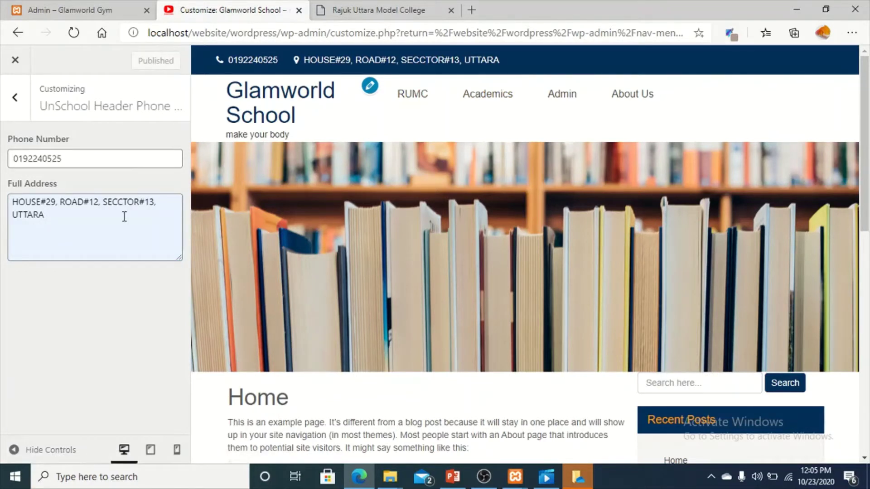
left_click(16, 93)
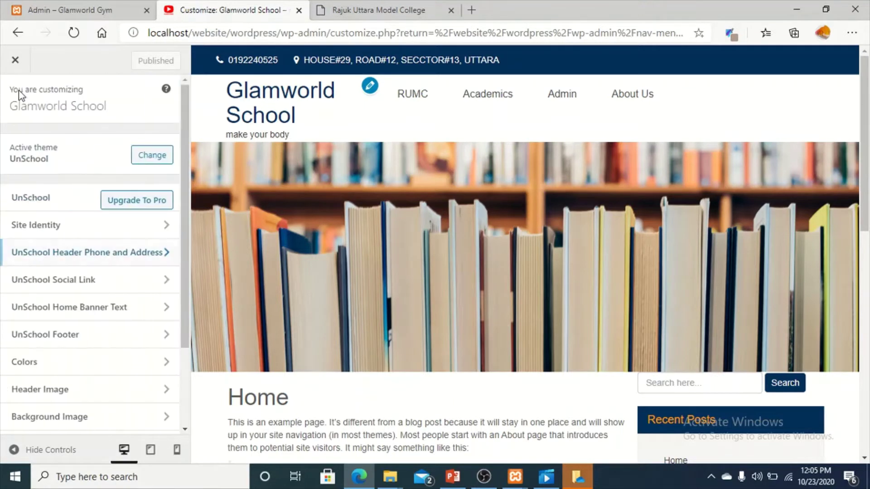
Enter facebook.com/glamdigital10 as the Facebook link and twitter.com as the Twitter link.
left_click(104, 290)
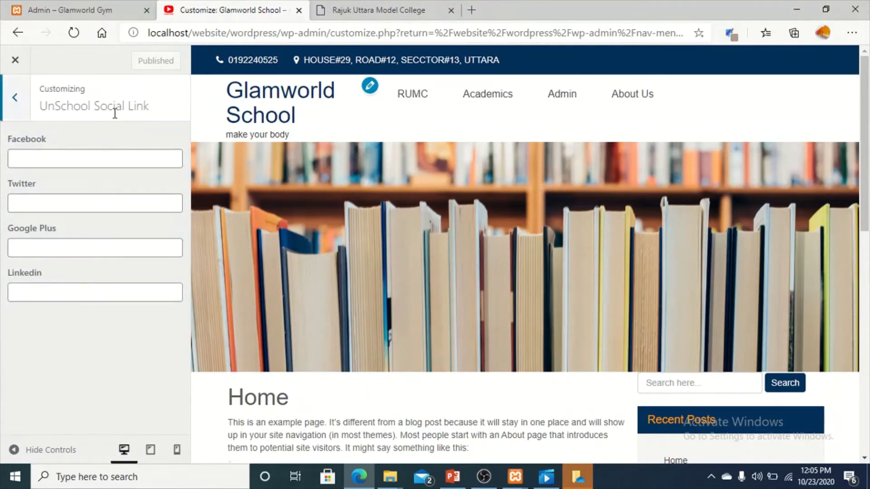
left_click(98, 158)
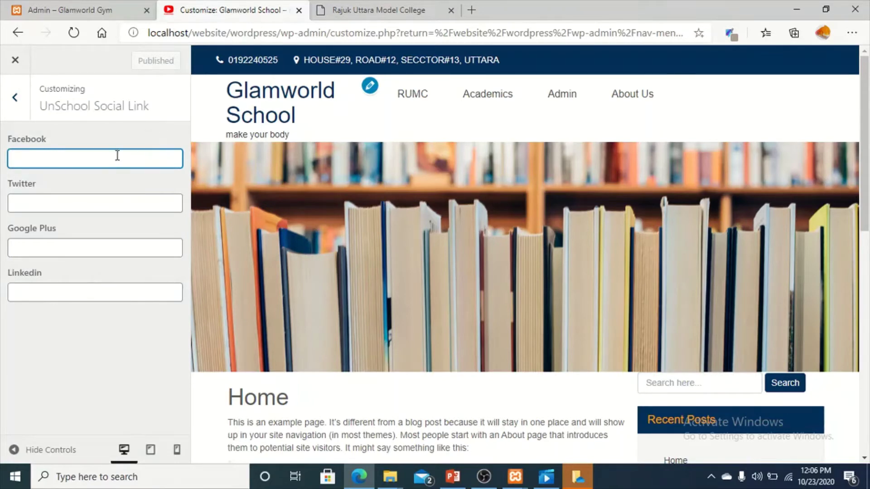
type("fac")
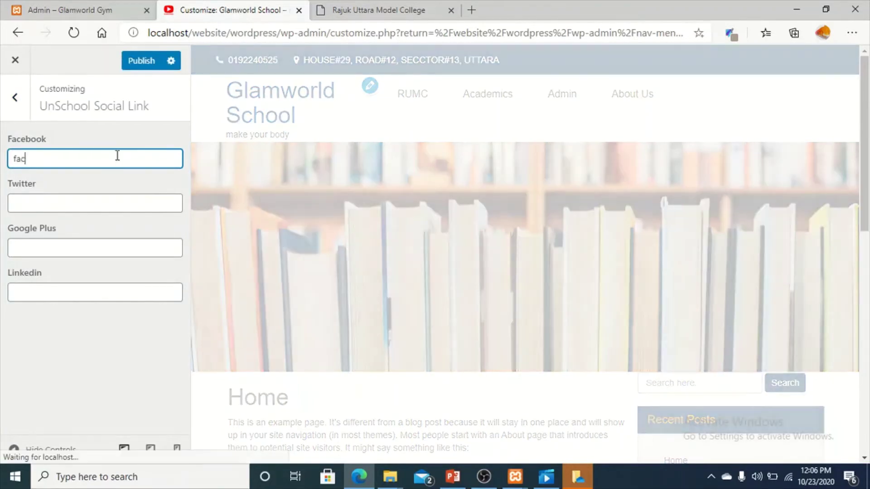
type("ebook.com")
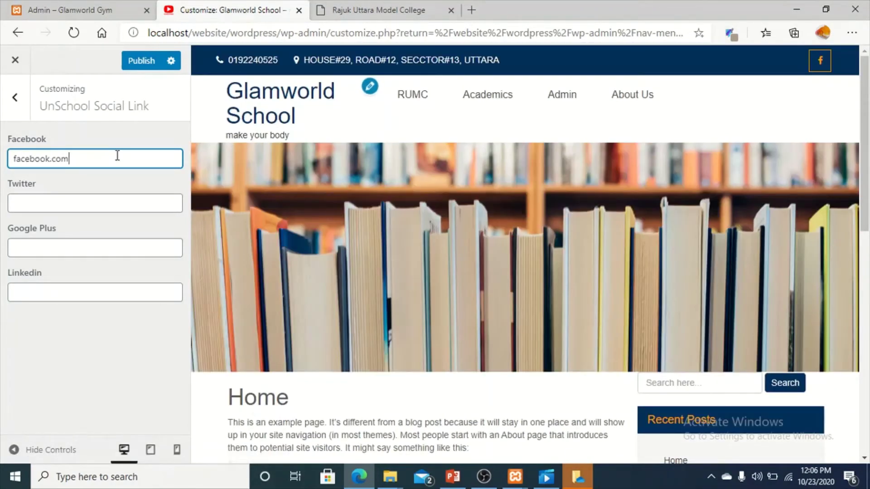
type("/glamdi")
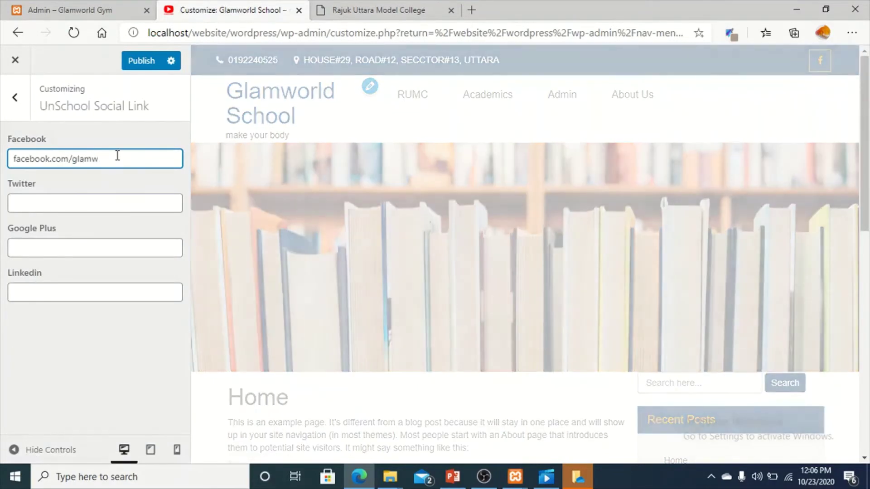
type("gital")
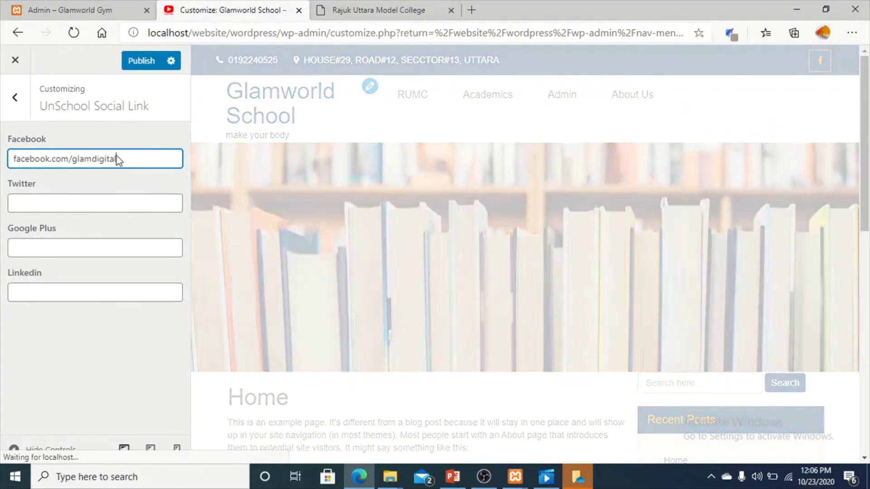
type("10")
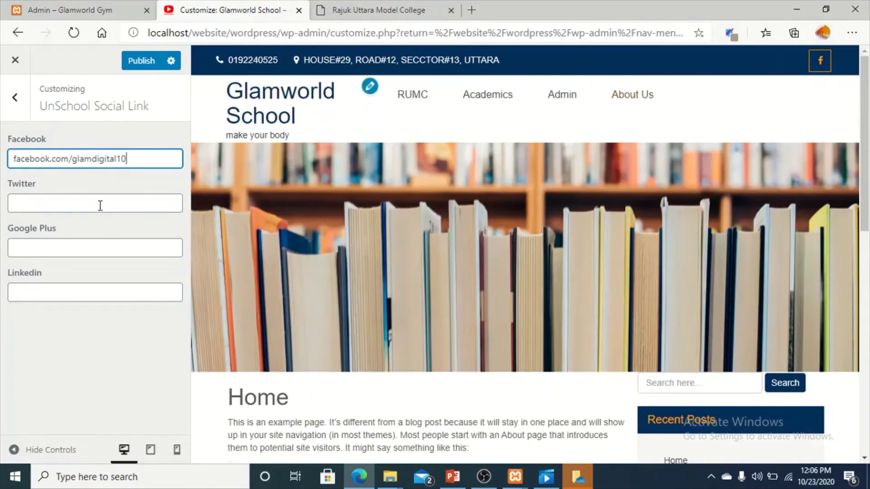
left_click(100, 201)
type("twitter")
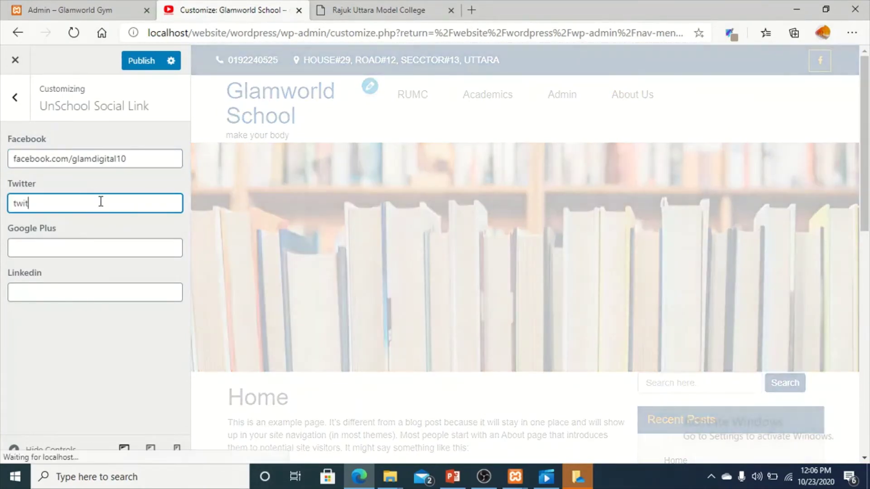
type(".com")
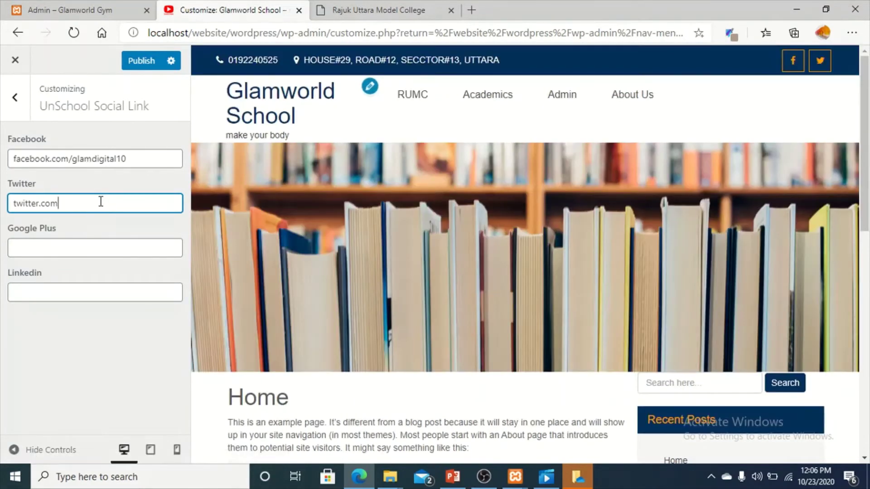
Fill the Google Plus and LinkedIn fields ('linkedin') and publish the social links.
left_click(57, 244)
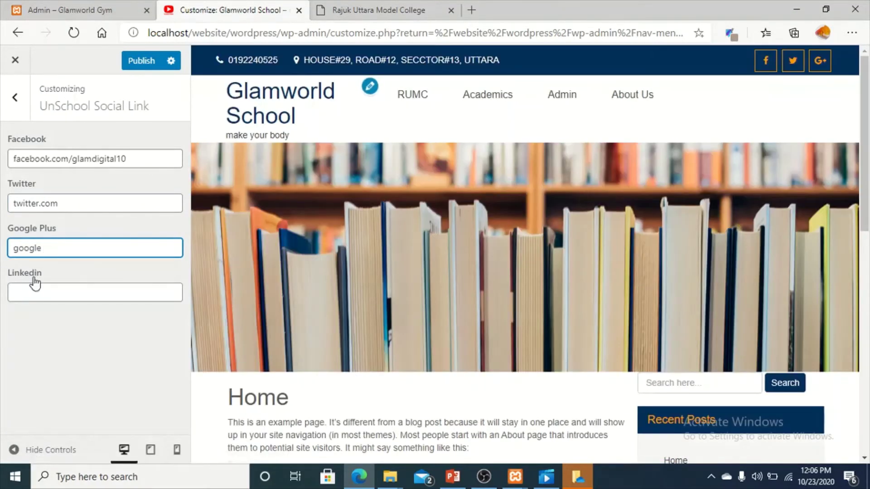
left_click(34, 287)
type("li")
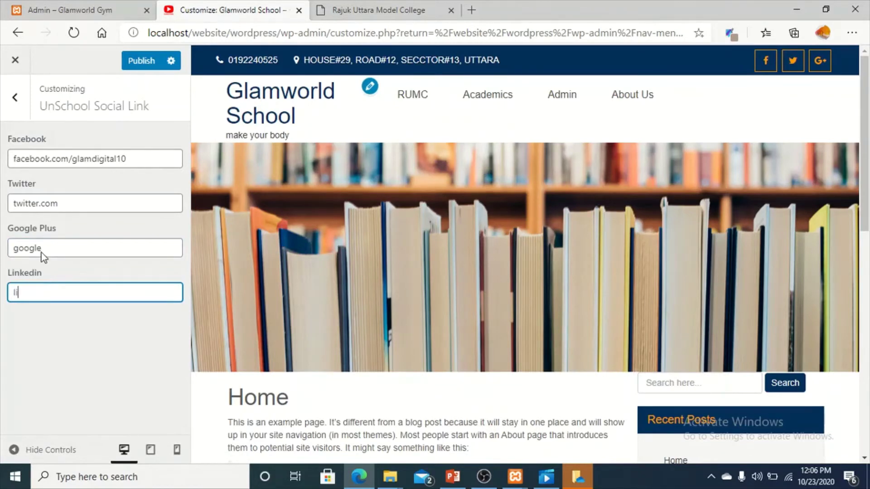
type("nked")
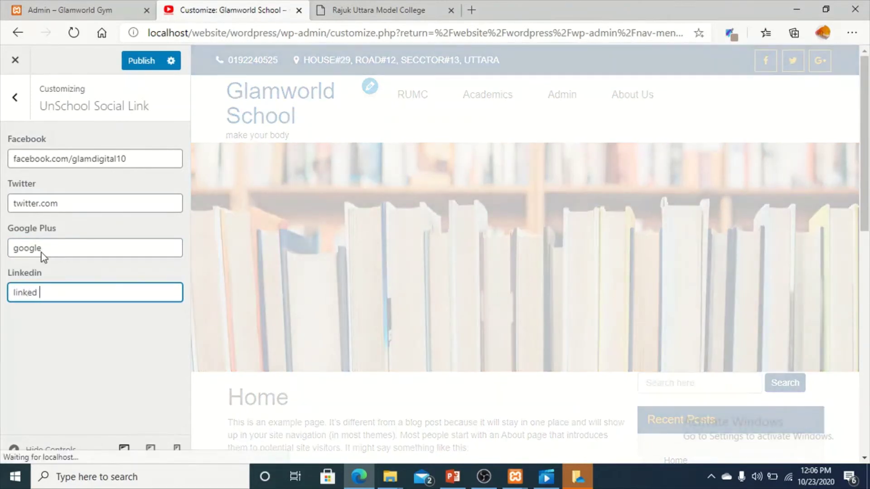
key("BackSpace")
type("in")
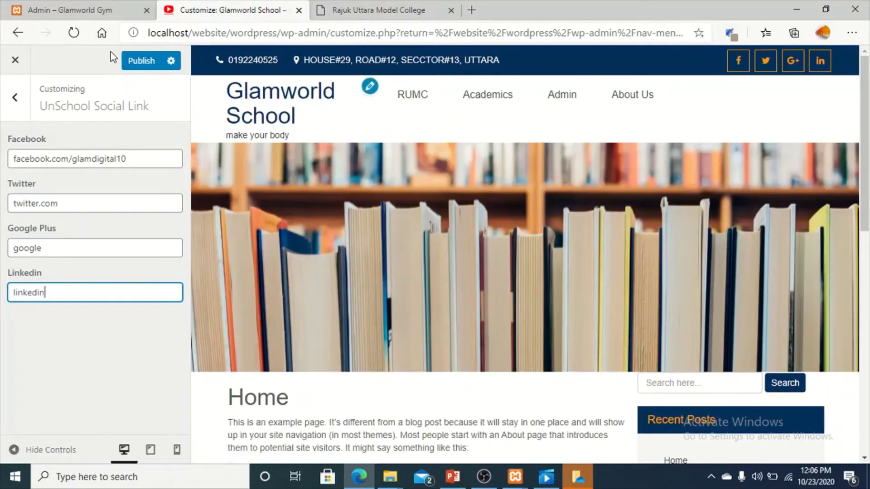
left_click(147, 66)
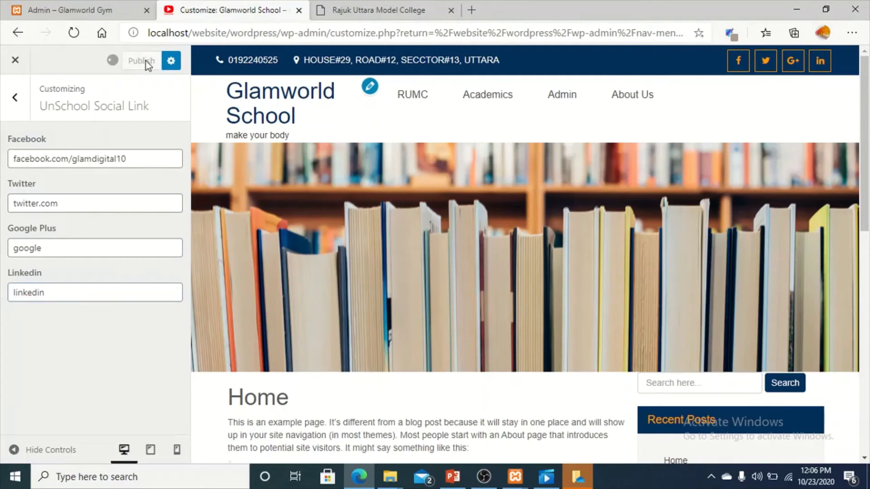
left_click(9, 113)
scroll(105, 311, "down", 1)
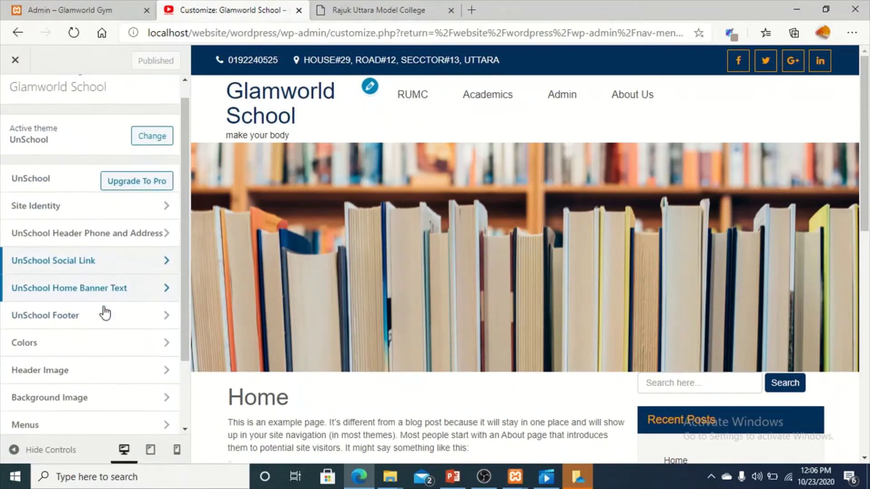
Enter 'Glamworld School' as the home banner heading.
left_click(157, 266)
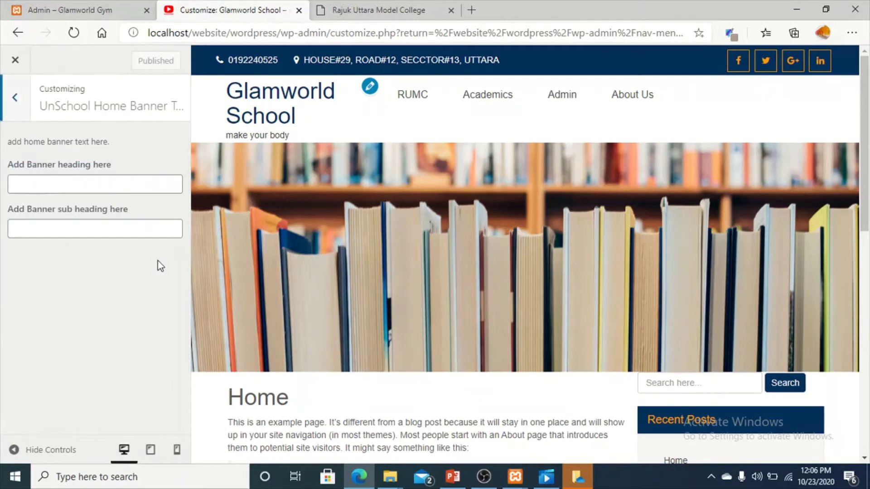
left_click(57, 190)
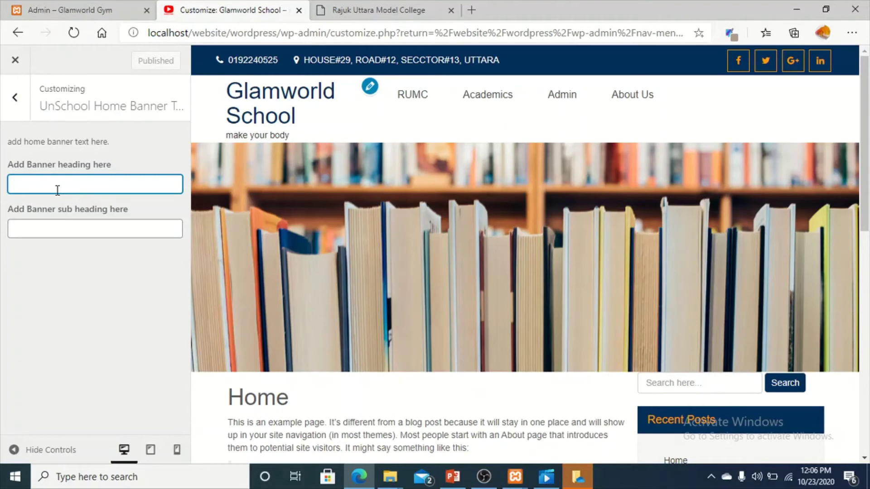
type("Gl")
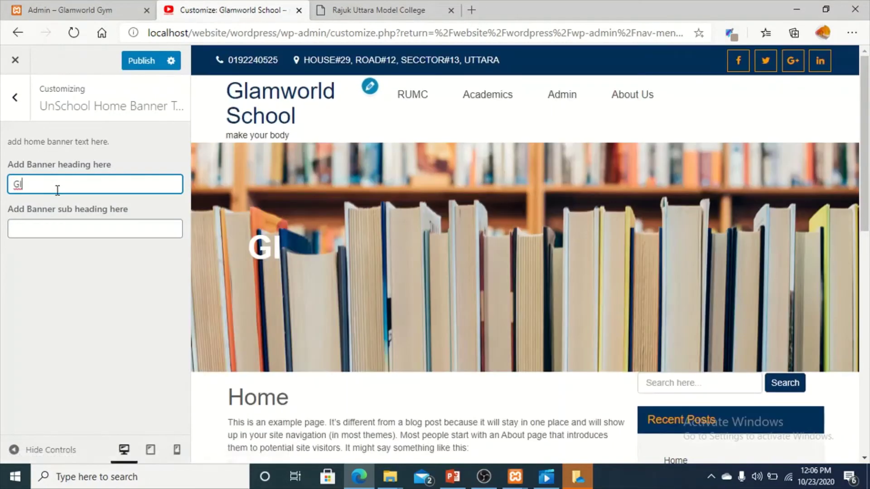
type("ma")
key("BackSpace")
key("BackSpace")
type("amworld")
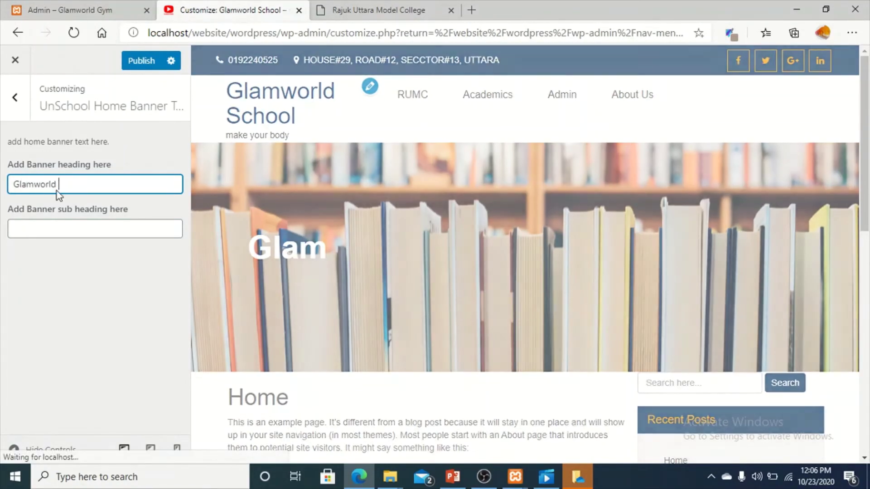
type(" S")
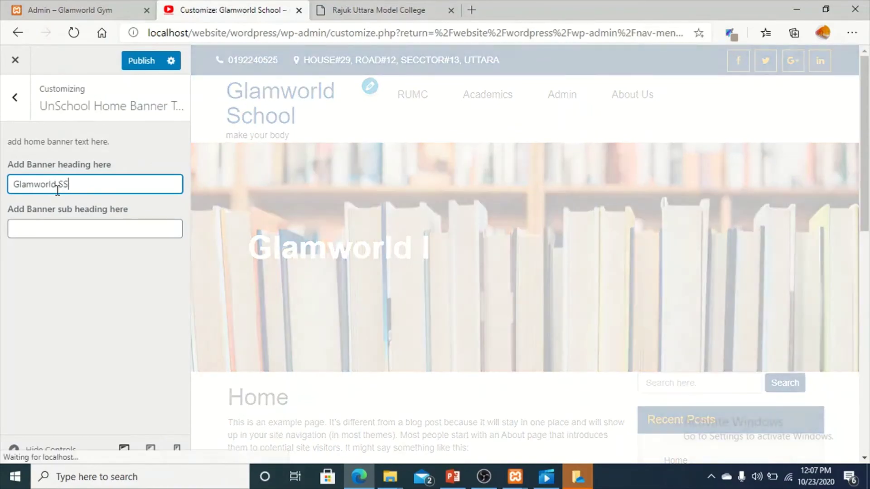
type("chool")
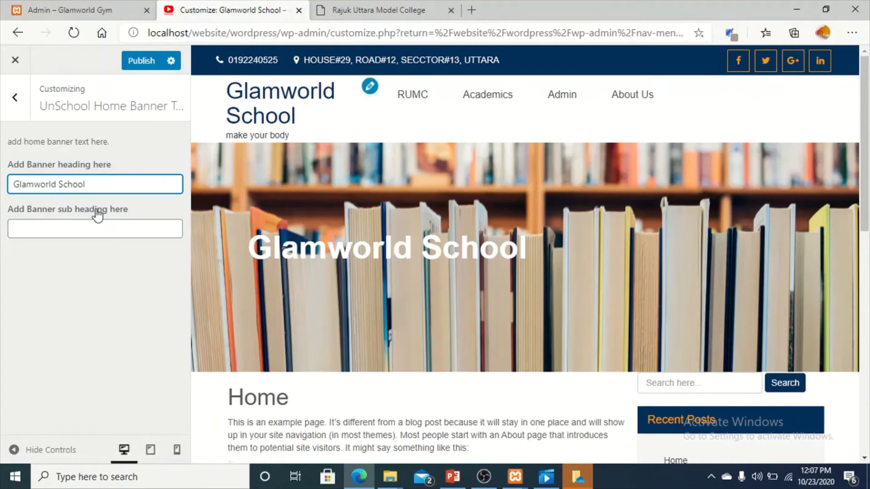
Enter 'knowledge is power' as the home banner sub heading.
left_click(84, 221)
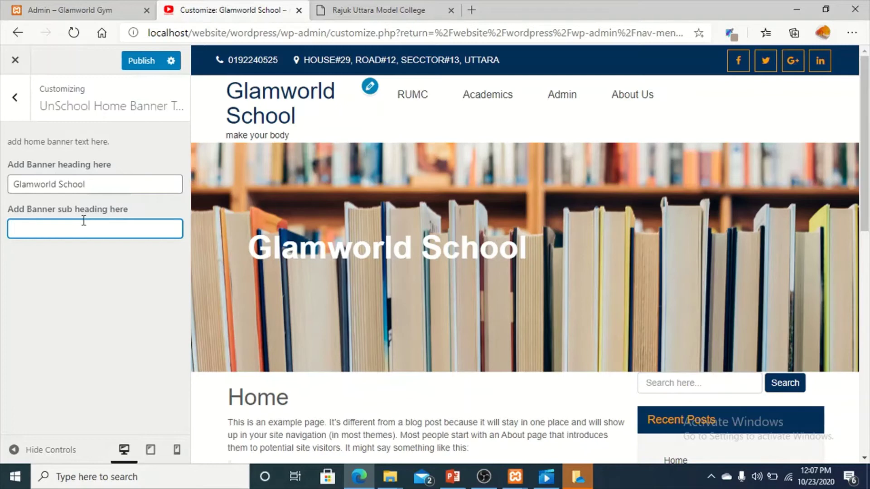
type("khon")
key("BackSpace")
key("BackSpace")
type("n")
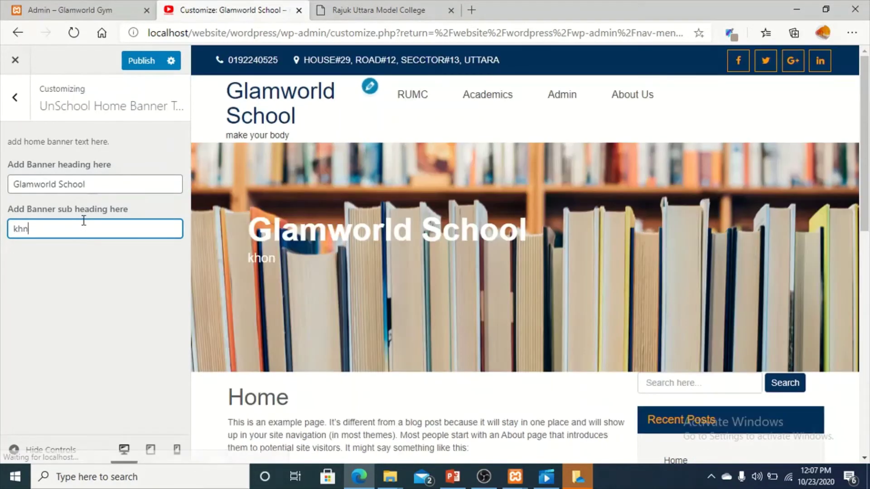
key("BackSpace")
key("BackSpace")
type("no")
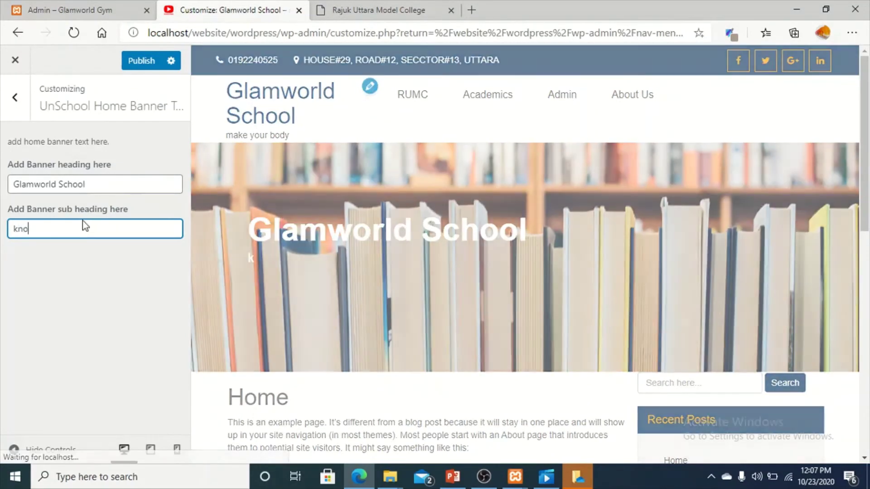
type("wle")
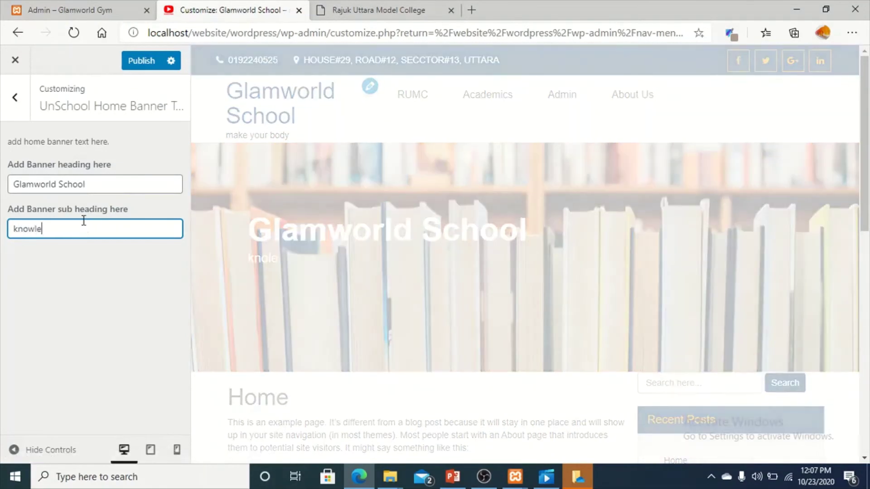
type("f")
key("BackSpace")
type("dge")
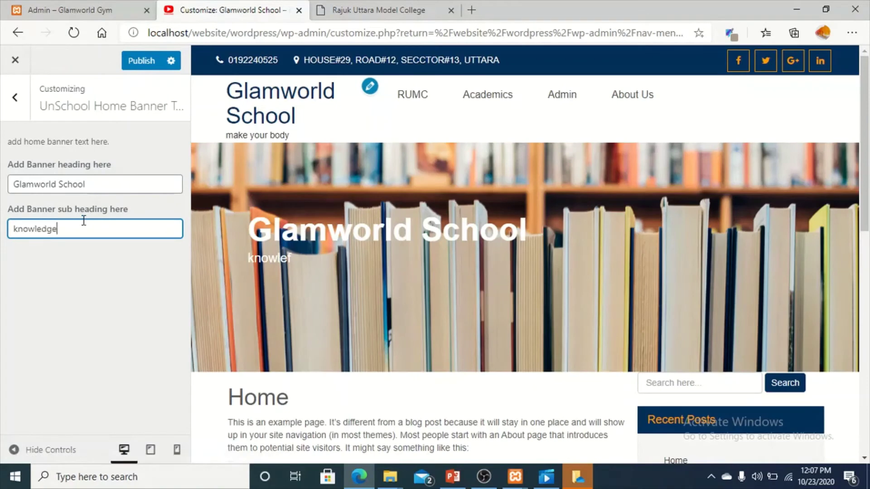
type(" is power")
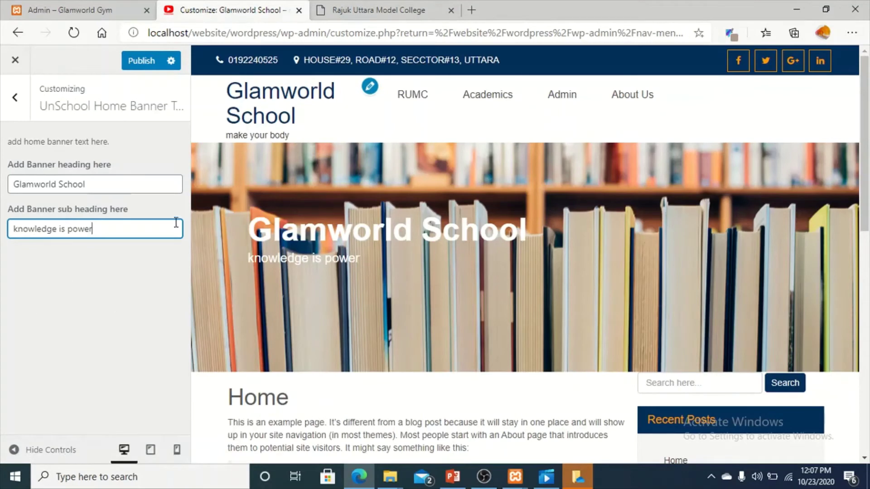
Delete both the banner heading and sub heading, then publish the empty banner.
left_click(137, 180)
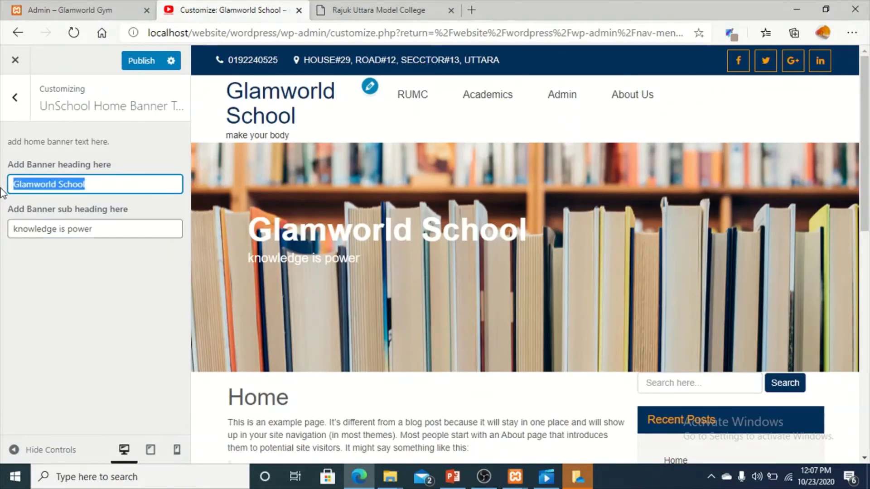
key("BackSpace")
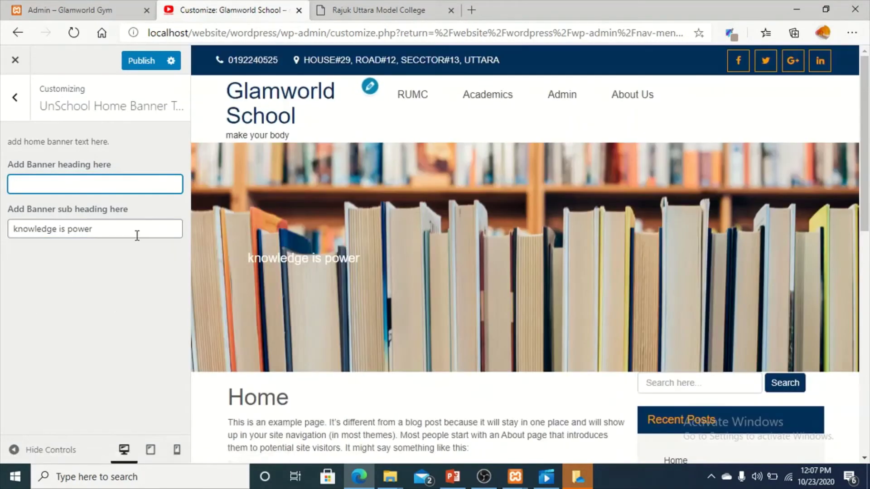
left_click_drag(137, 235, 1, 217)
key("BackSpace")
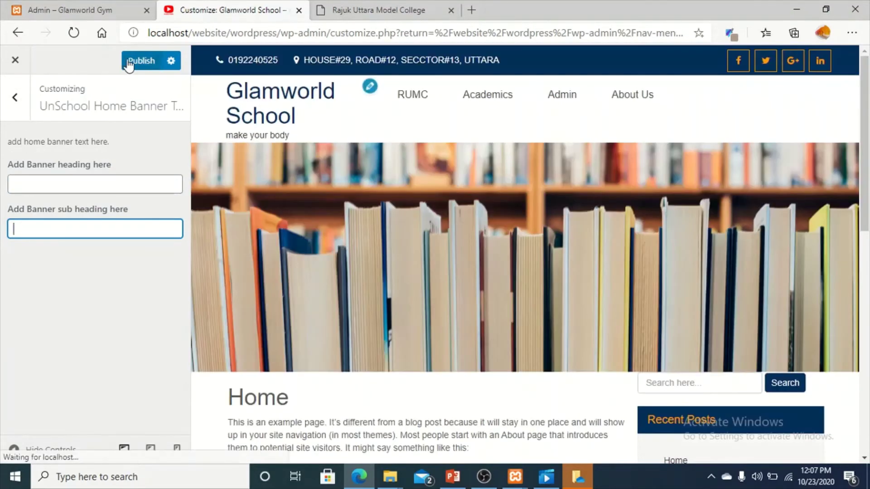
left_click(129, 63)
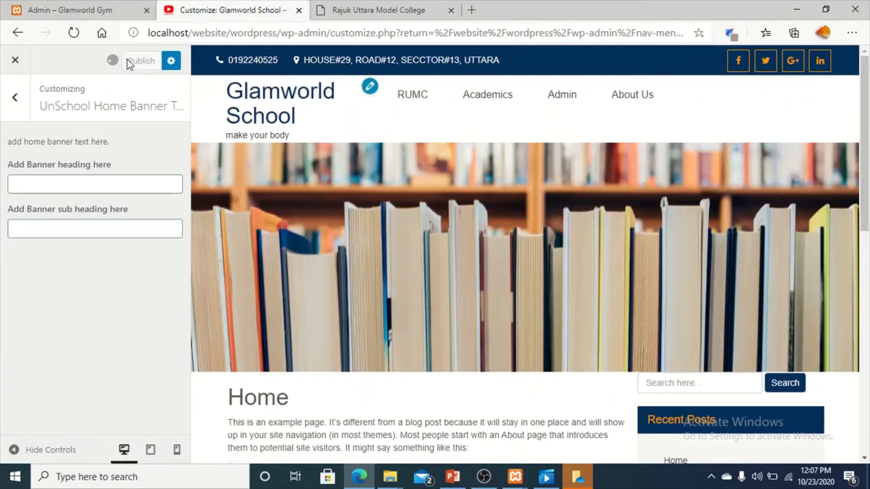
left_click(9, 107)
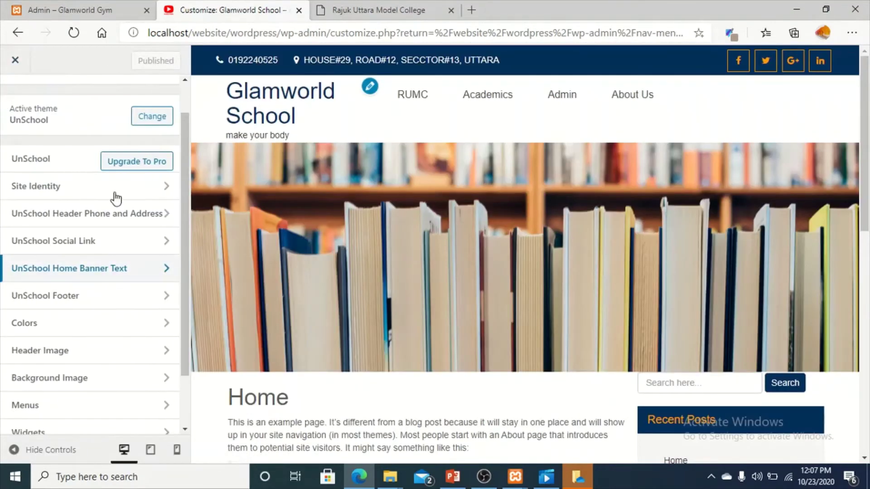
Enter the footer credit 'designsd and developed by glamworld it limited.'.
left_click(75, 304)
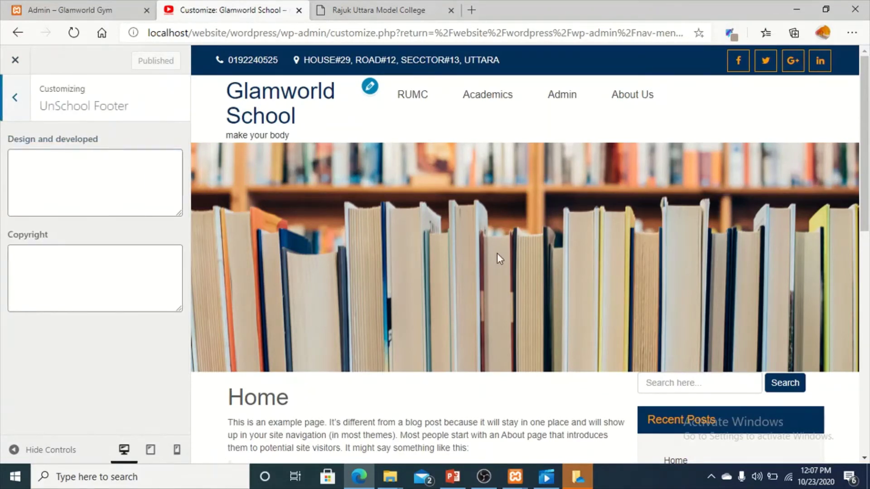
scroll(497, 254, "down", 10)
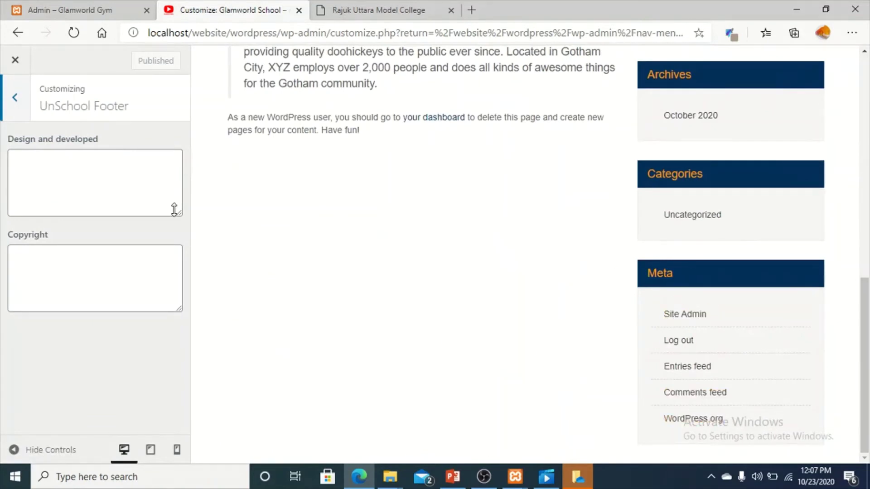
left_click(56, 161)
type("d")
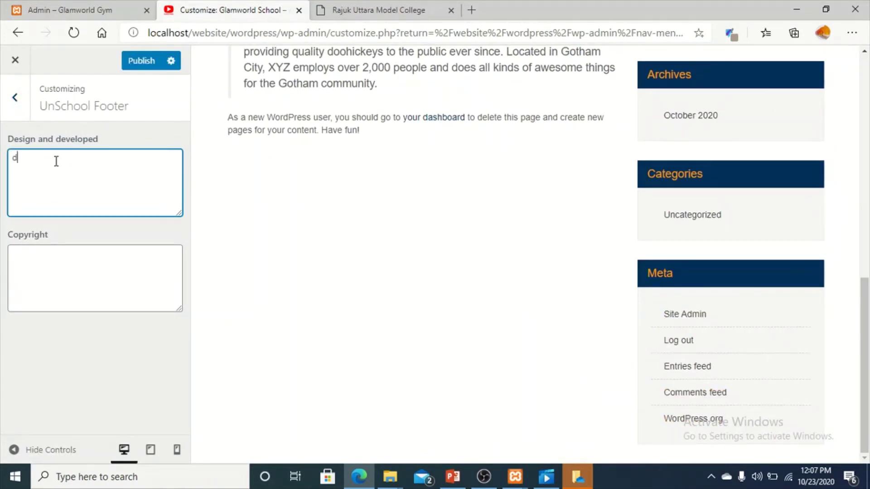
type("esign")
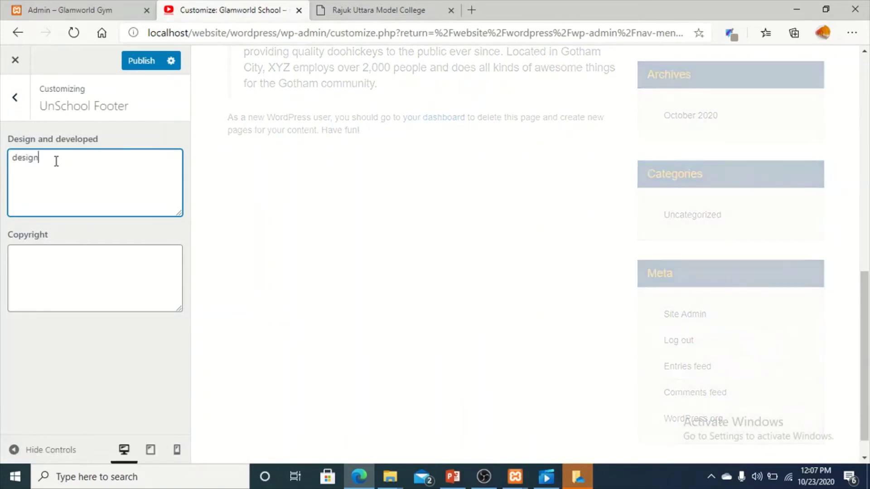
type("sd a")
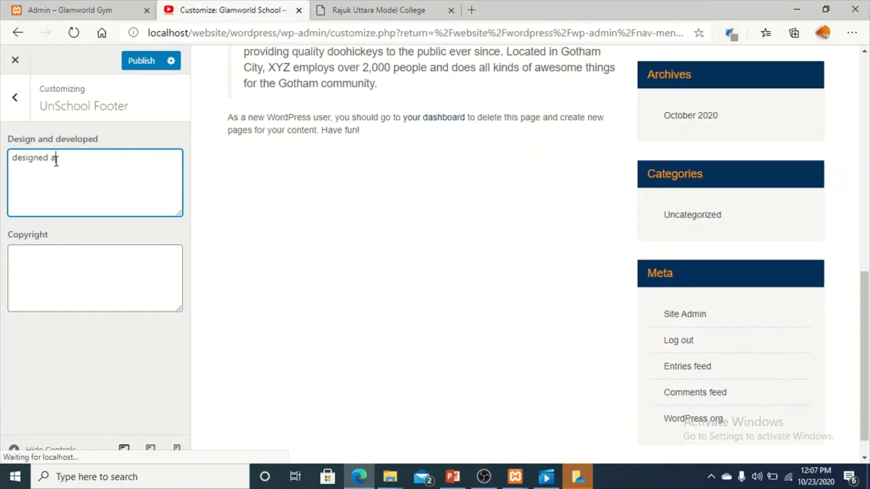
type("nd developed by ")
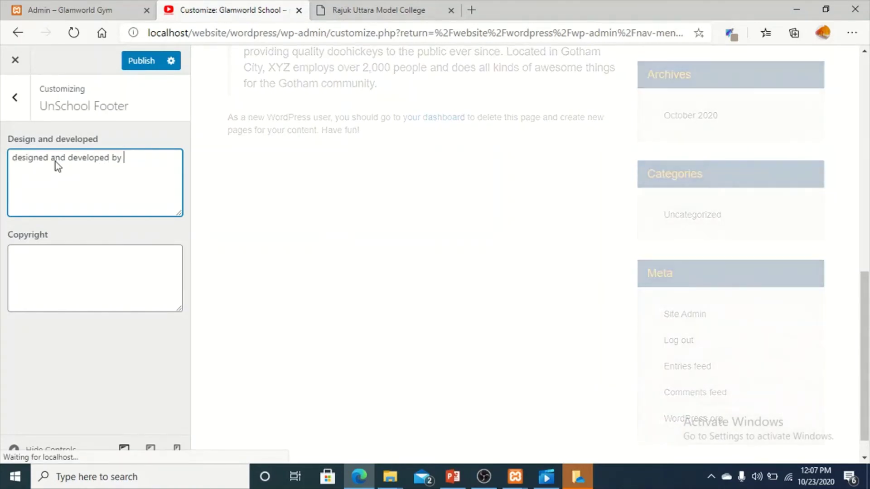
type("glamworld ")
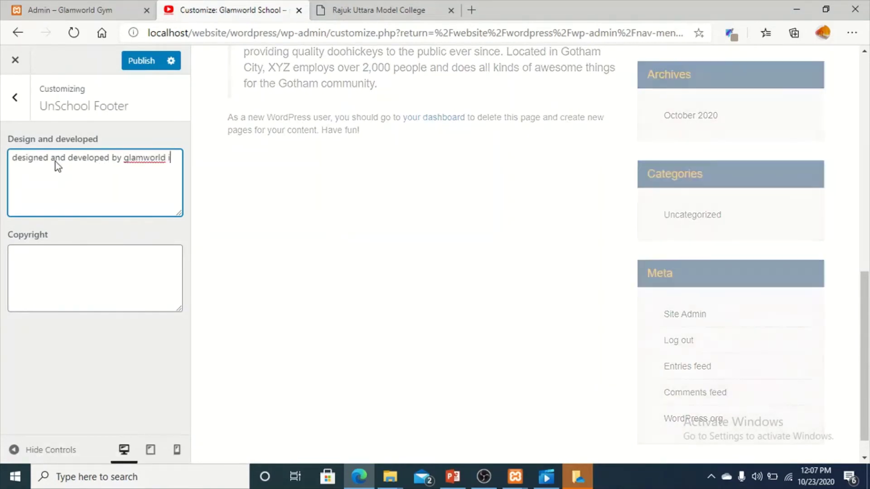
type("it")
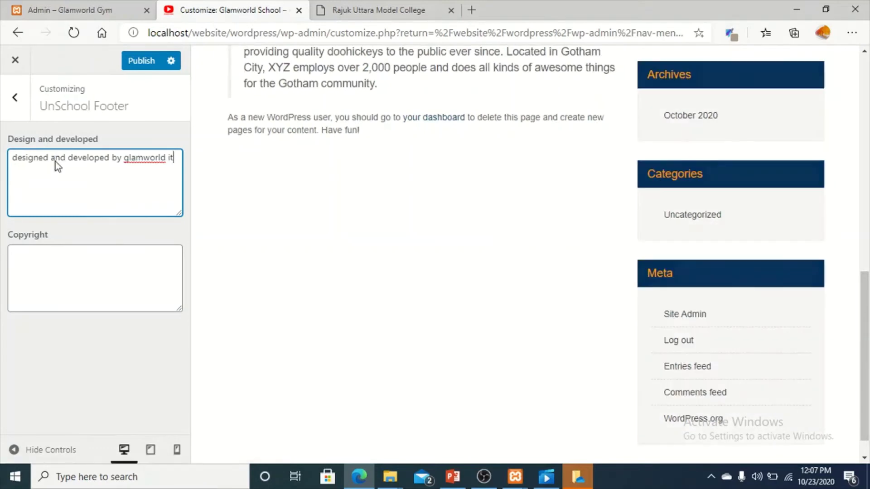
type(" limited.")
scroll(486, 296, "down", 1)
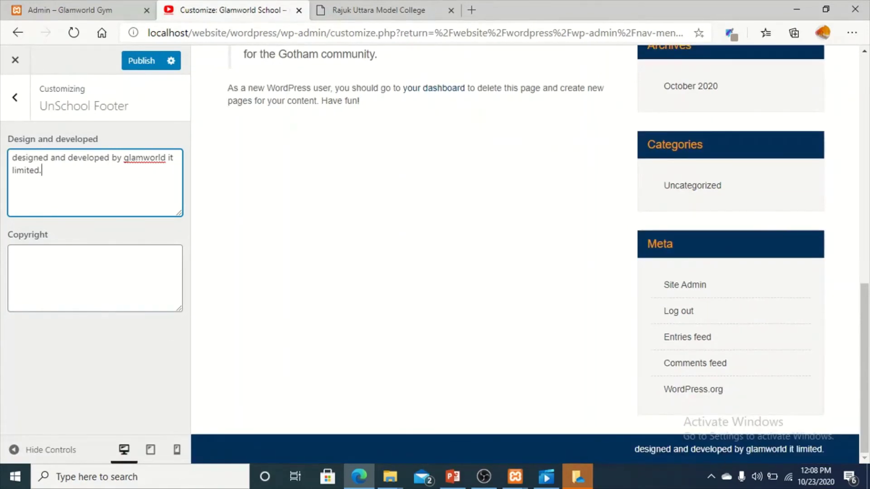
left_click(84, 266)
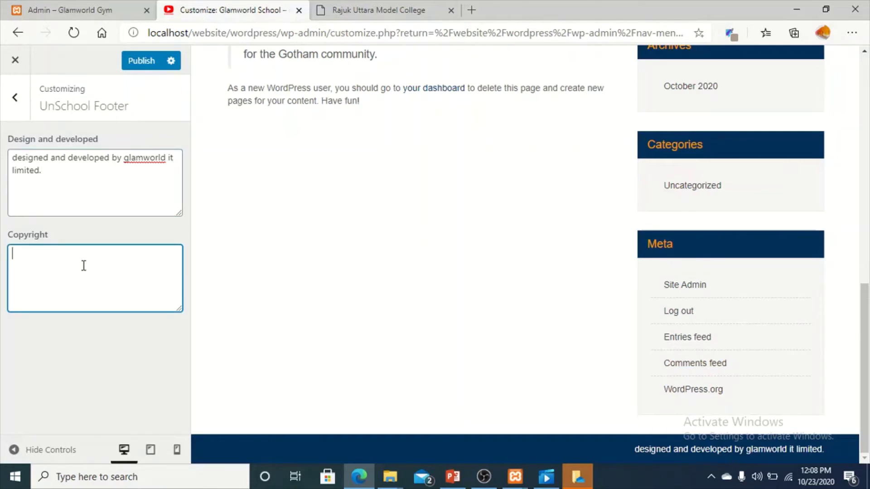
type("@")
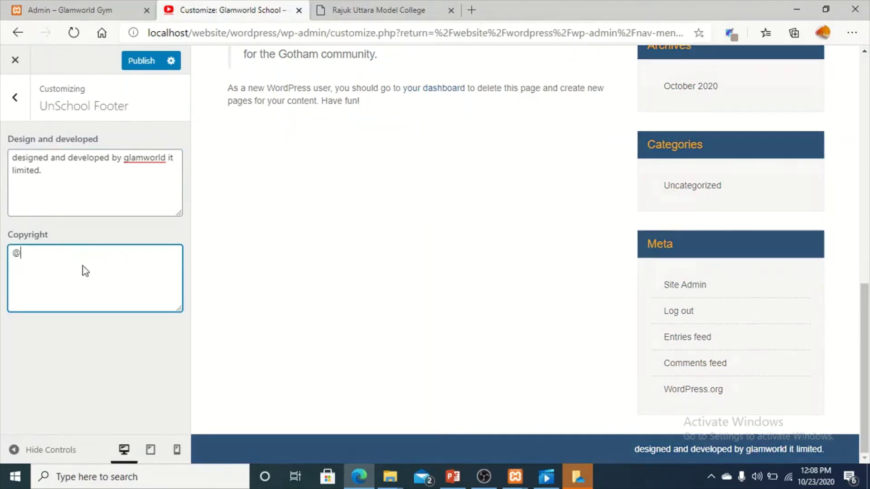
type("2020 all")
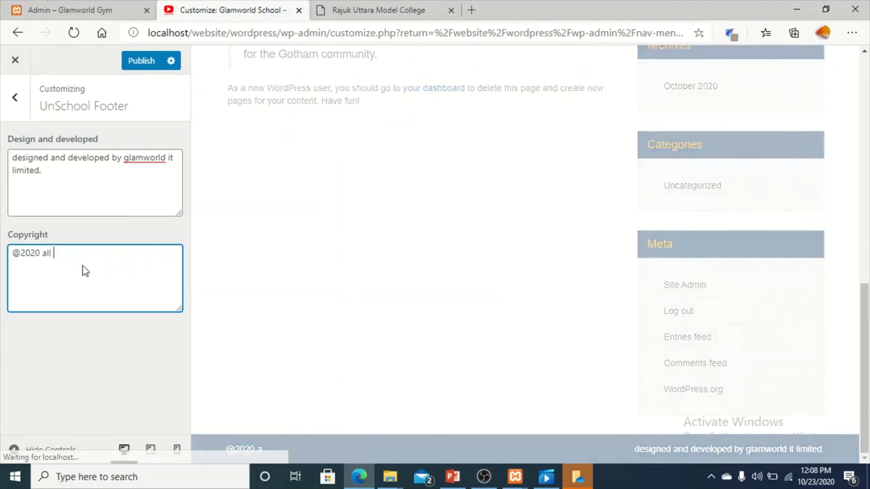
type(" right s")
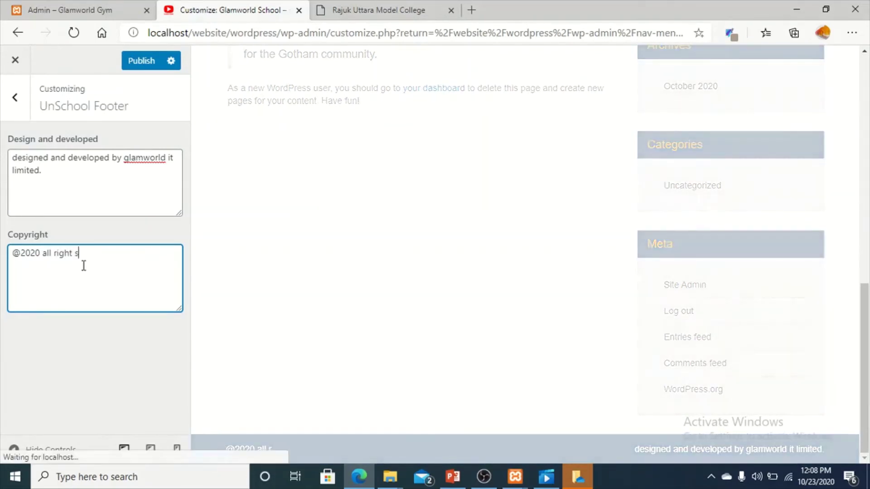
key("BackSpace")
type("s de")
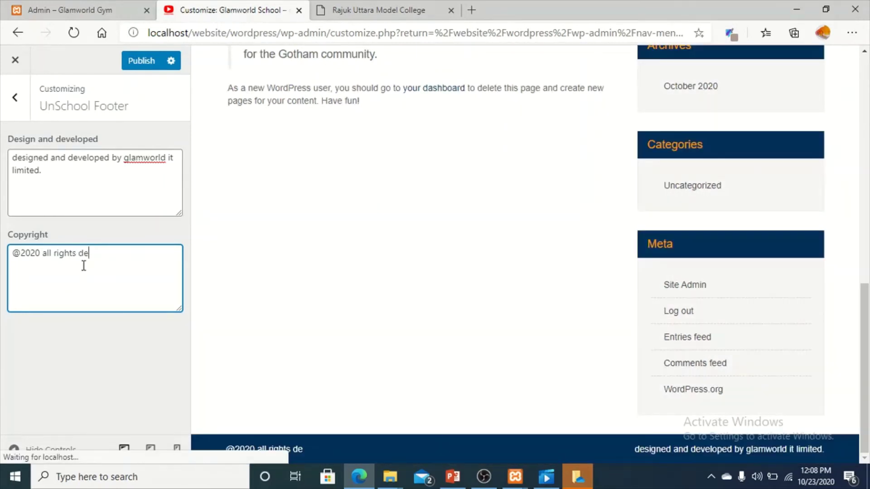
type("served glamwo")
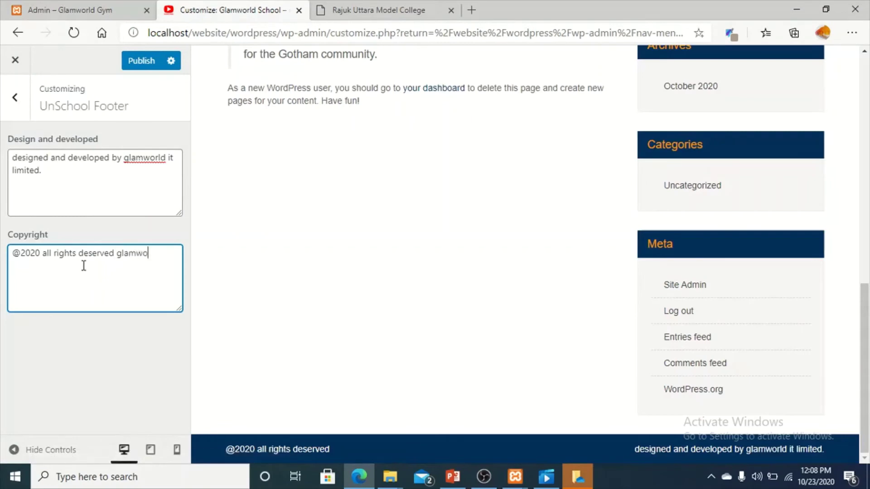
type("rld it")
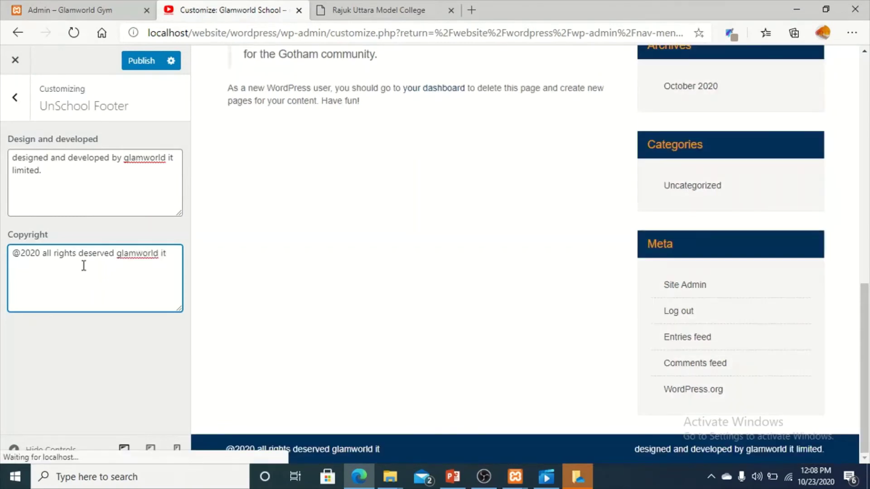
scroll(415, 177, "up", 10)
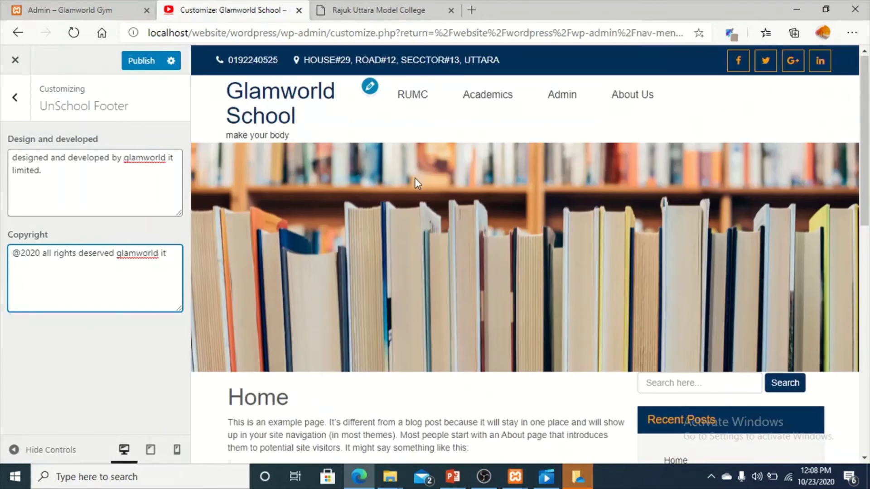
left_click(141, 61)
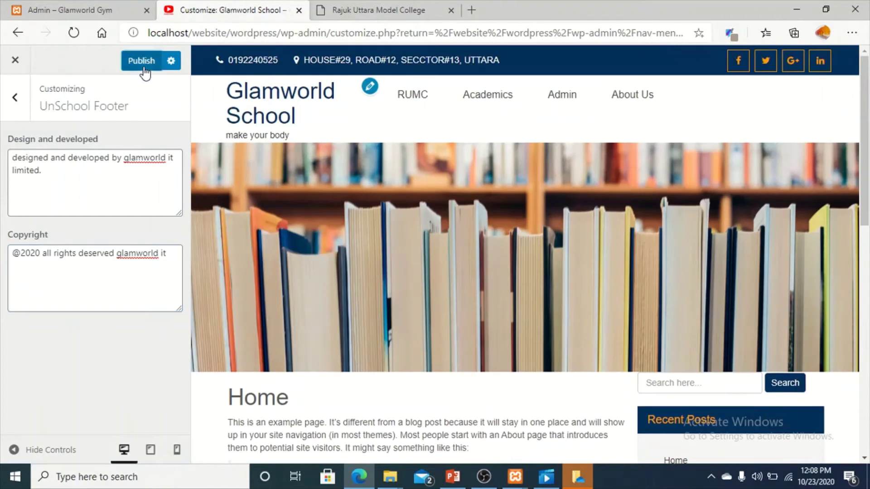
left_click(15, 98)
scroll(120, 334, "down", 1)
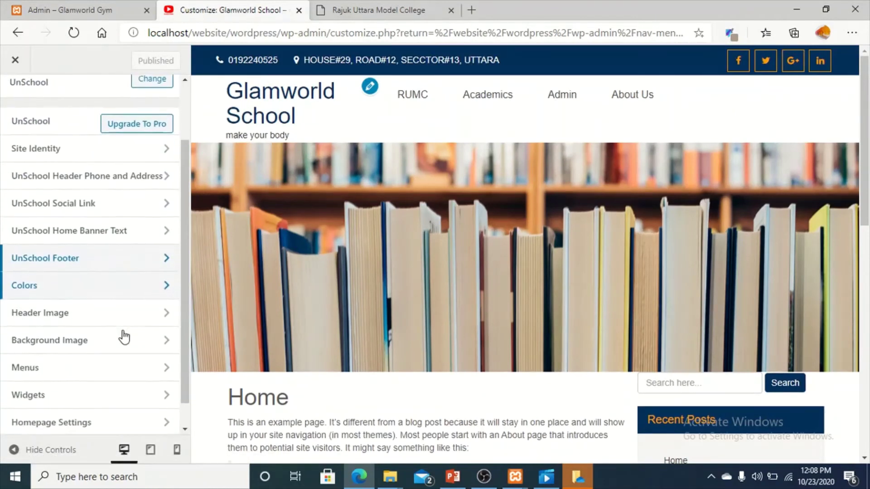
Preview pink and red header text colours, then restore the default navy #05305a.
left_click(129, 285)
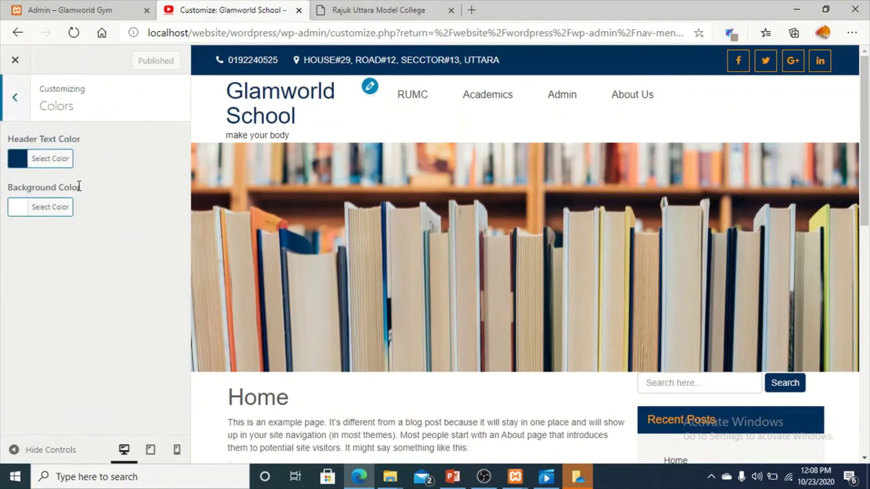
left_click(19, 162)
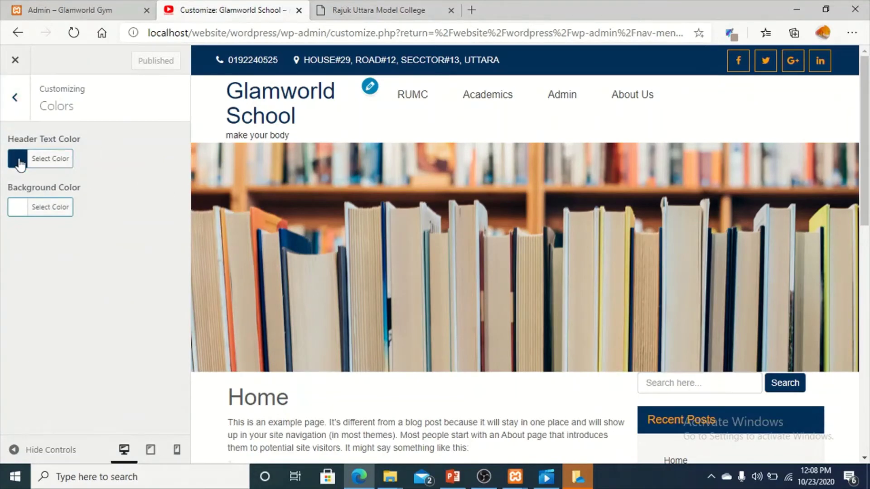
left_click(123, 204)
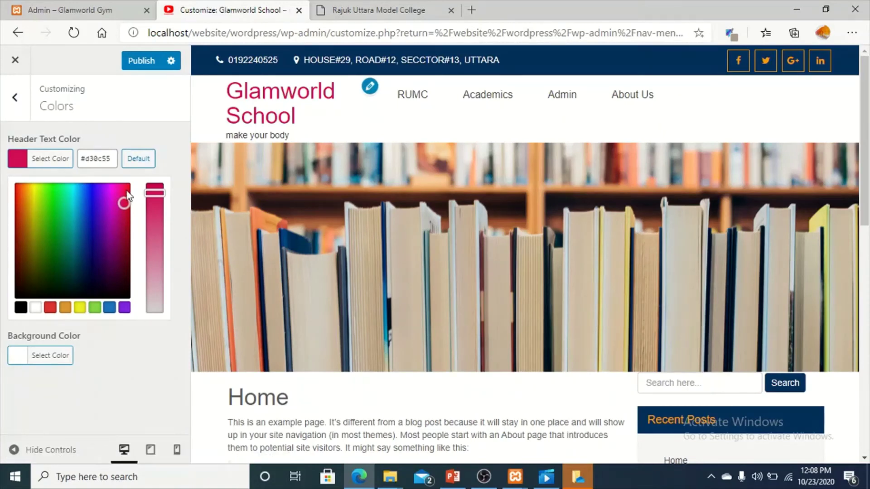
left_click(128, 217)
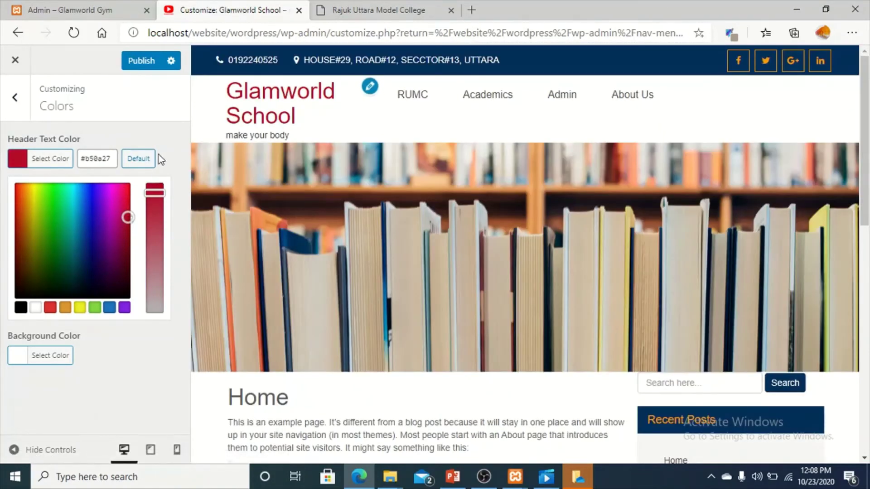
left_click(138, 158)
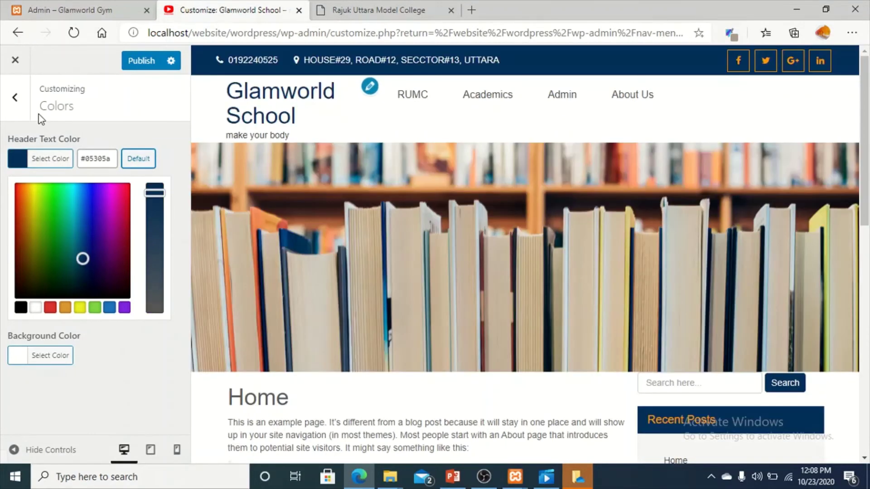
left_click(15, 97)
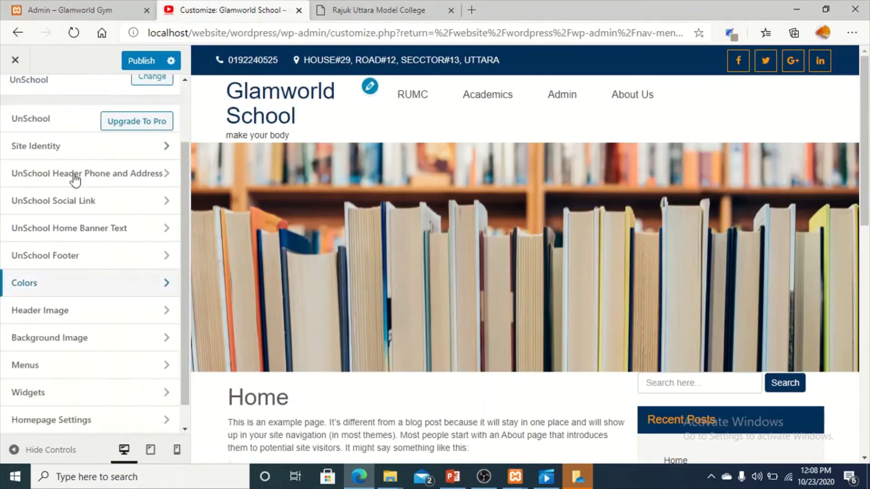
left_click(83, 317)
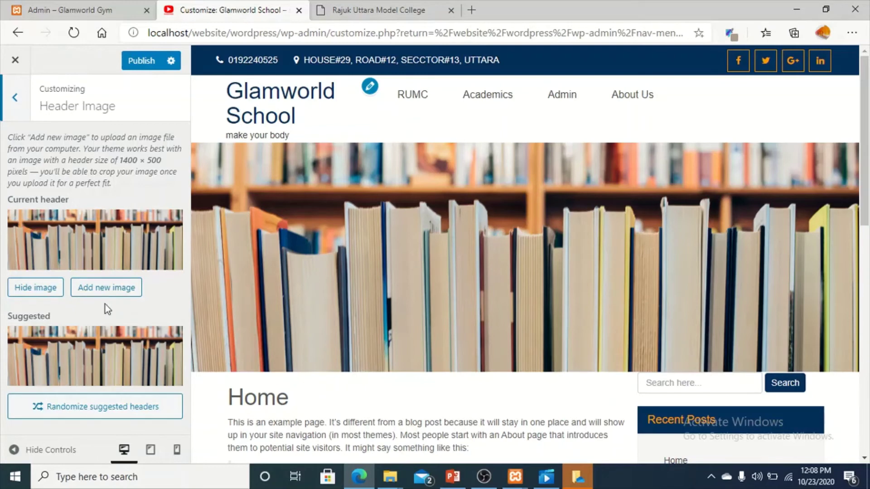
Replace the header with homepage.png, cropped to the header size.
left_click(42, 288)
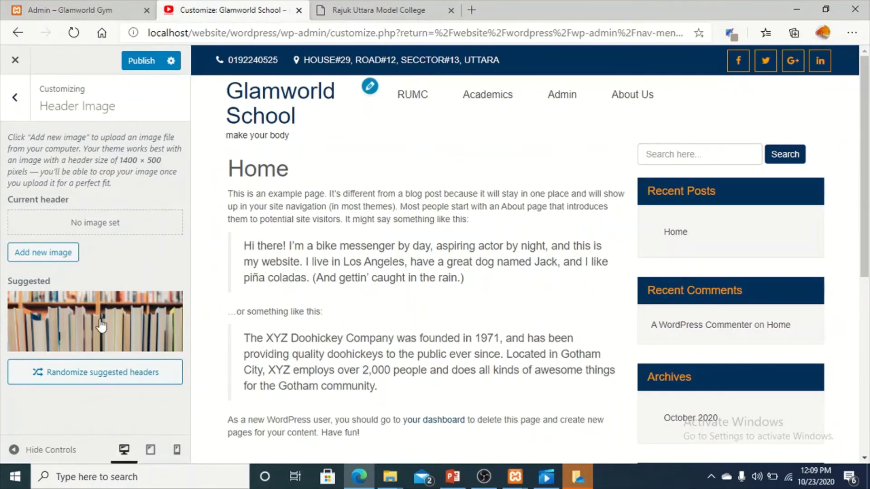
left_click(46, 254)
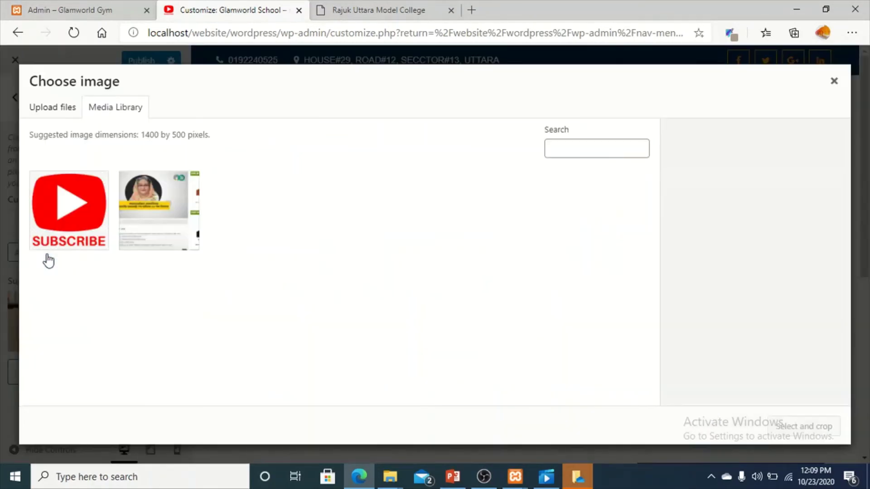
left_click(144, 217)
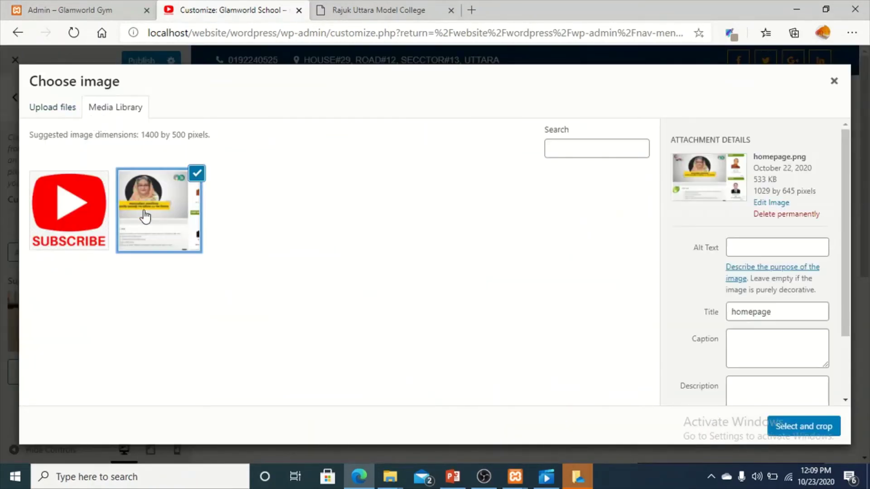
left_click(788, 427)
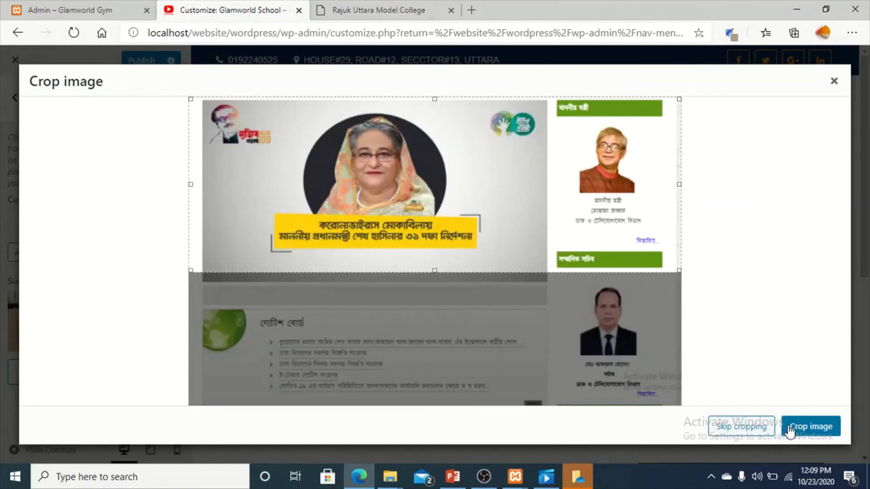
left_click(815, 430)
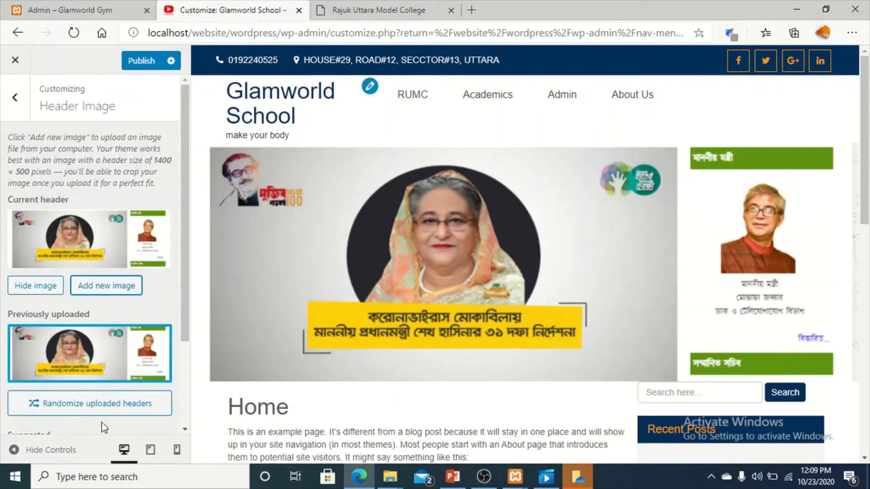
Make the suggested bookshelf photo the header image again and publish.
left_click(106, 410)
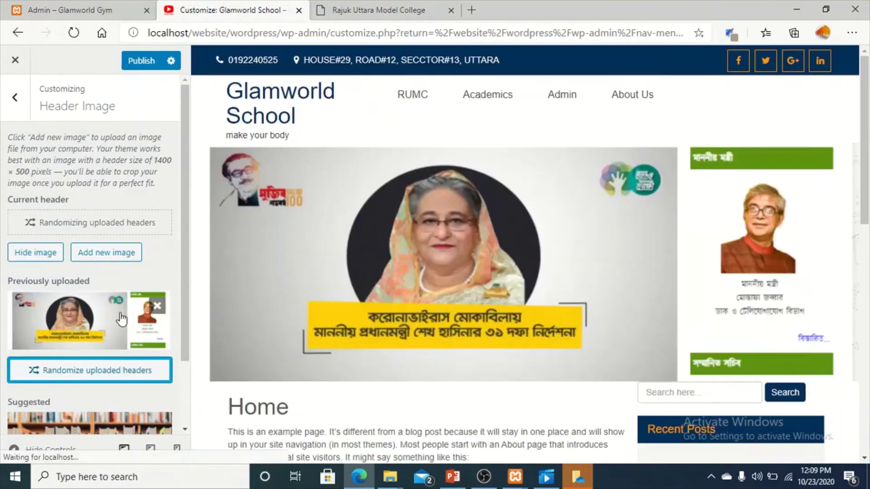
left_click(85, 345)
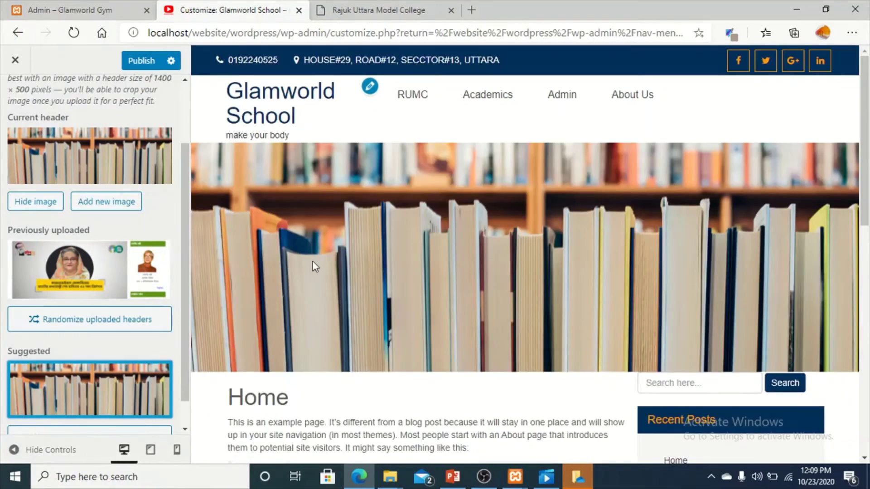
left_click(156, 65)
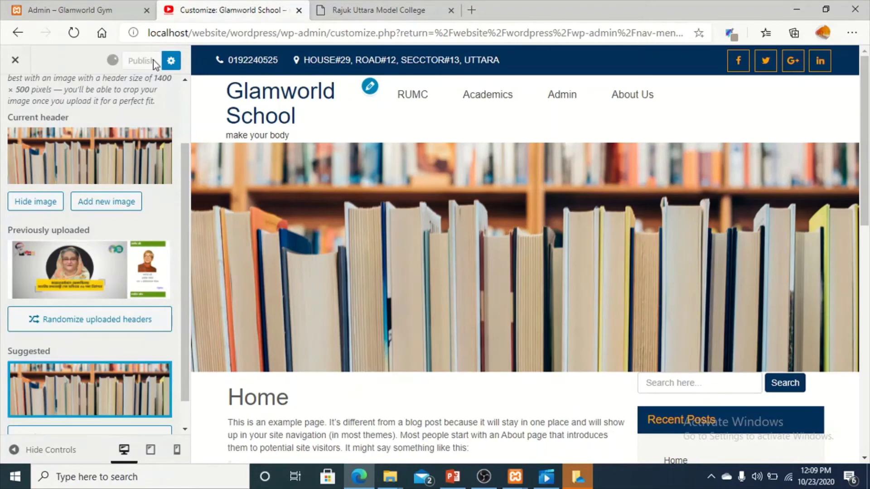
Close and reopen the Customizer, then go to the Background Image section.
left_click(20, 61)
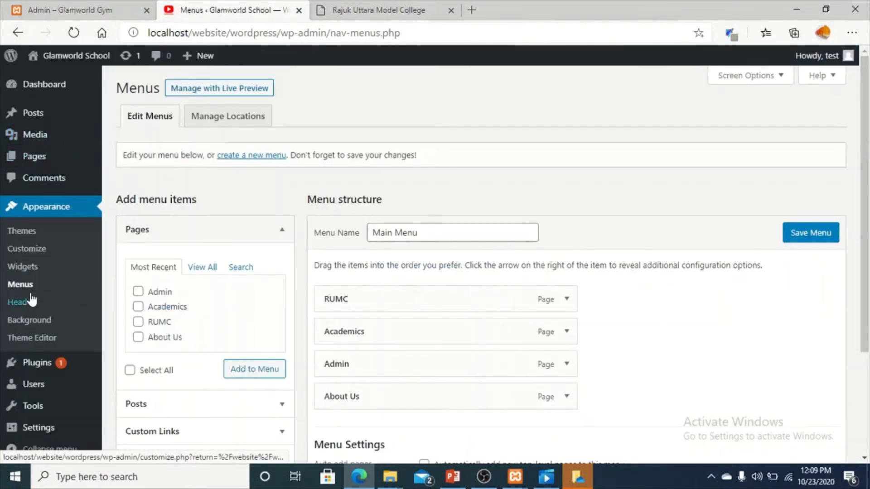
left_click(34, 250)
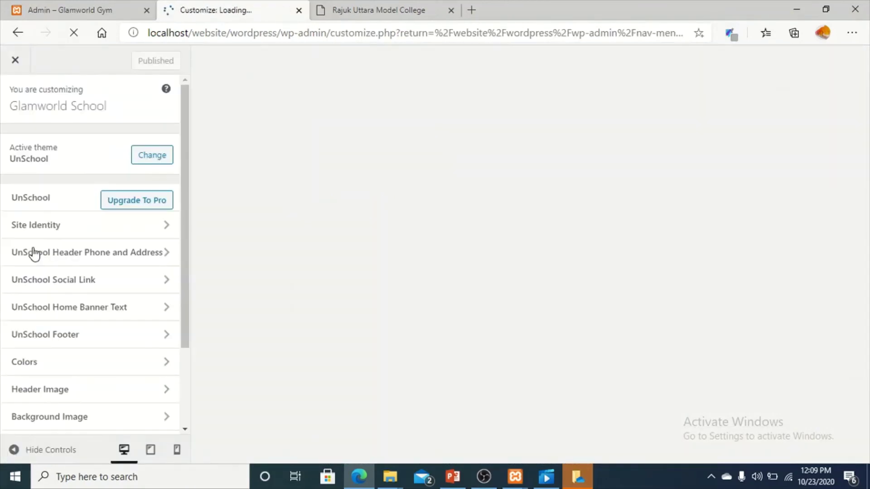
scroll(70, 365, "down", 3)
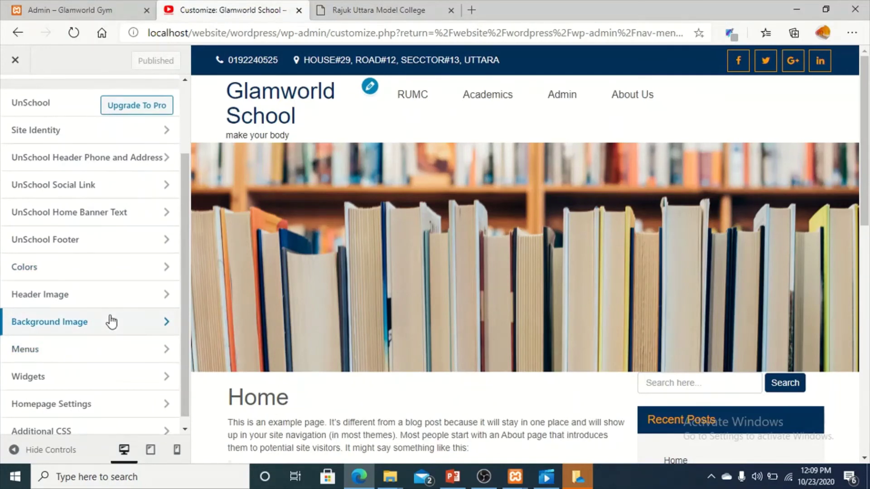
left_click(111, 322)
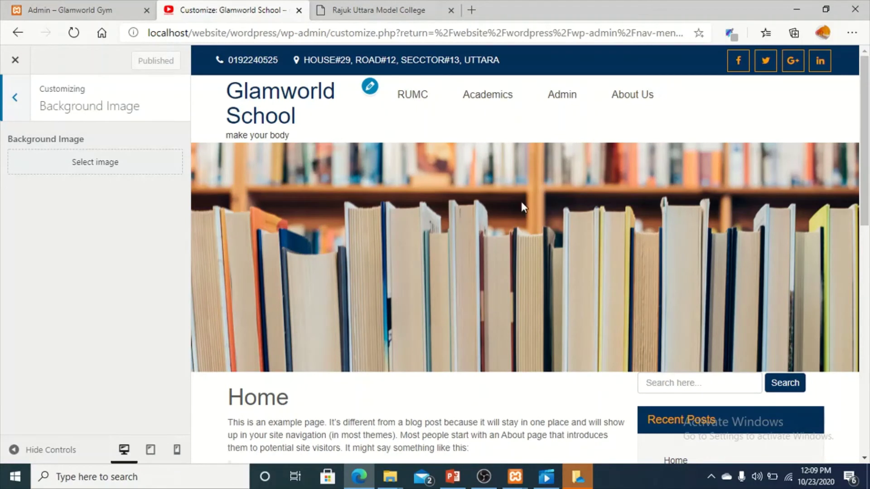
Apply homepage.png as the site background, then remove it again.
left_click(117, 161)
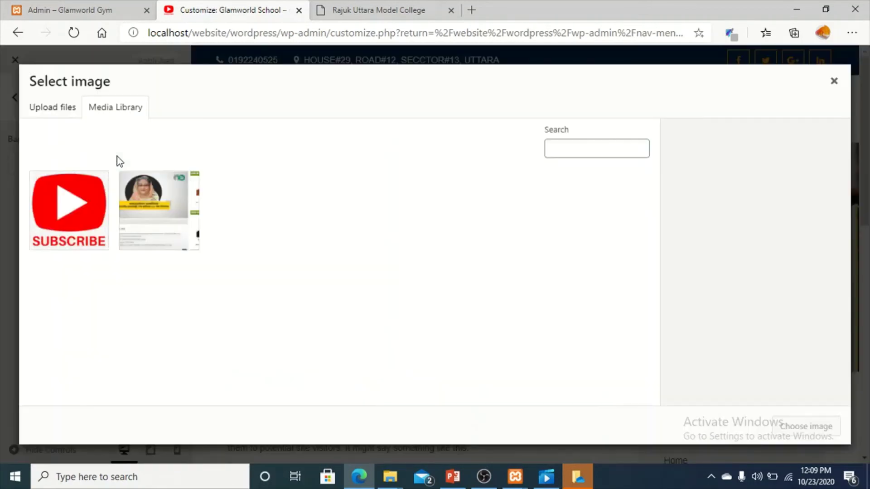
left_click(167, 207)
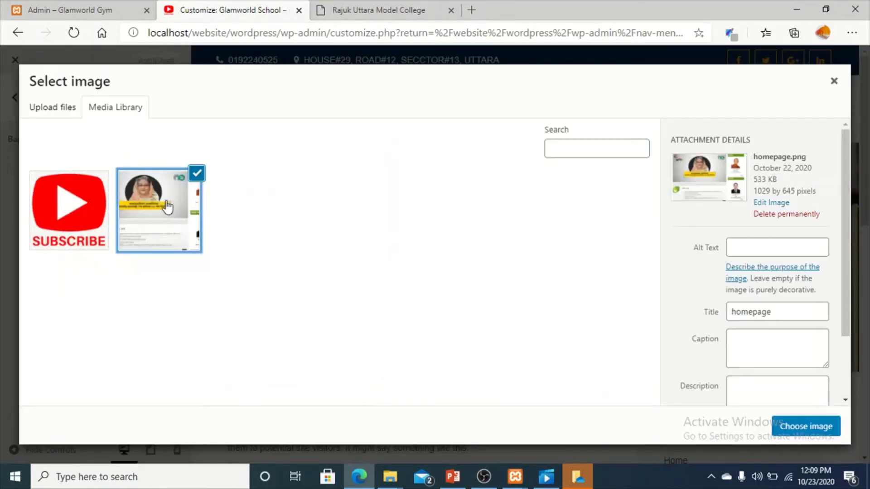
left_click(796, 431)
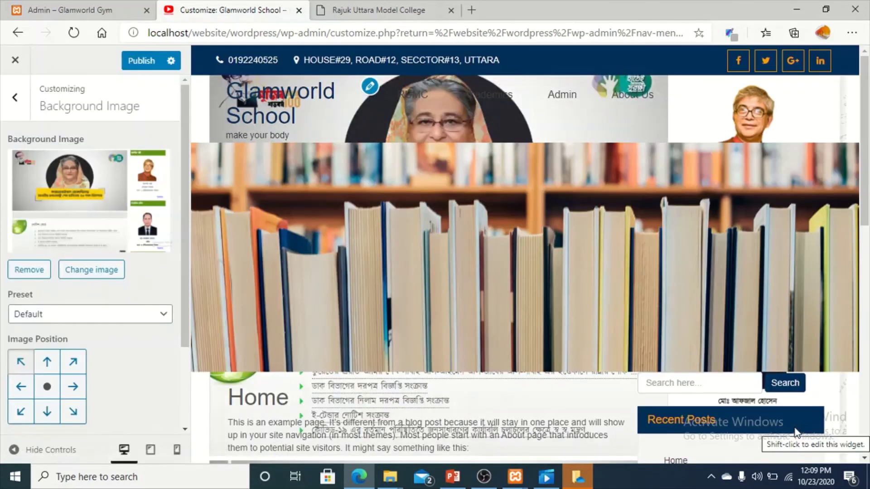
left_click(21, 275)
left_click(15, 96)
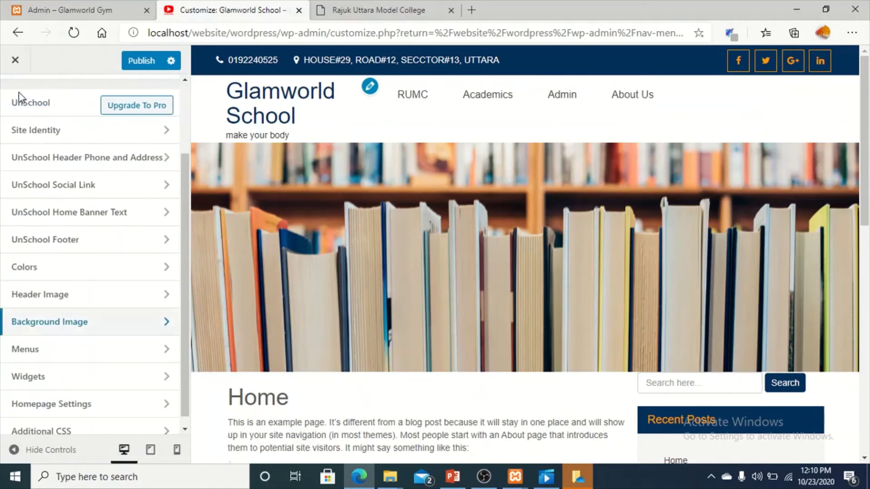
Browse the Menus and Sidebar widget settings, cancelling the prompt to leave the Customizer.
left_click(82, 339)
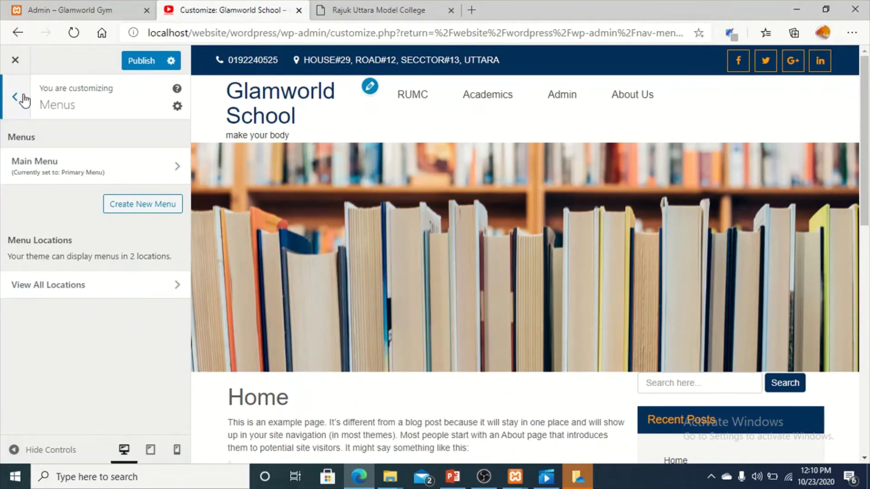
left_click(23, 98)
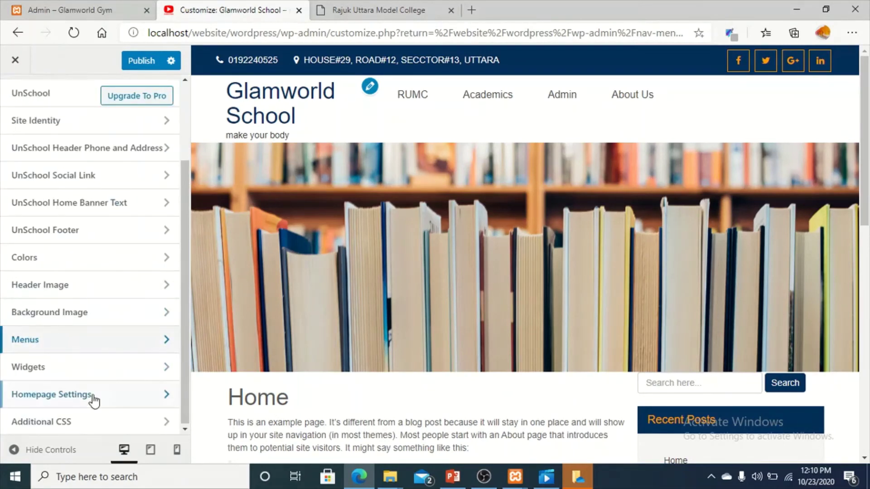
left_click(117, 379)
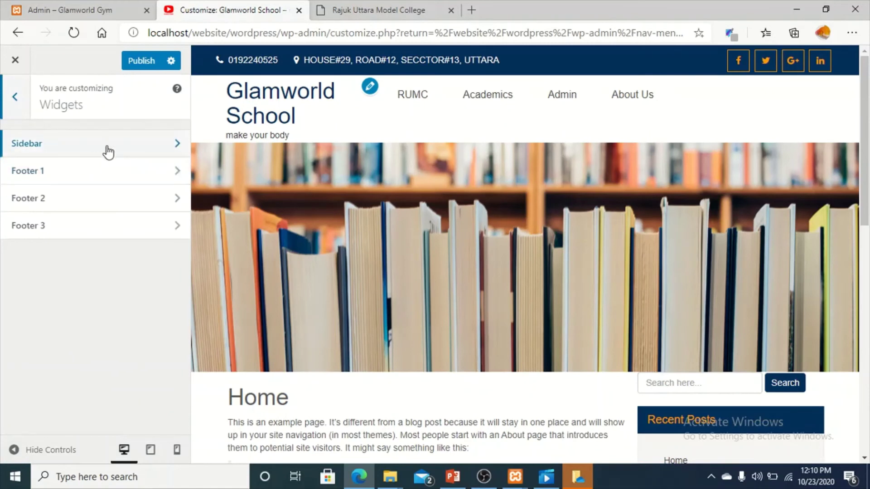
left_click(106, 148)
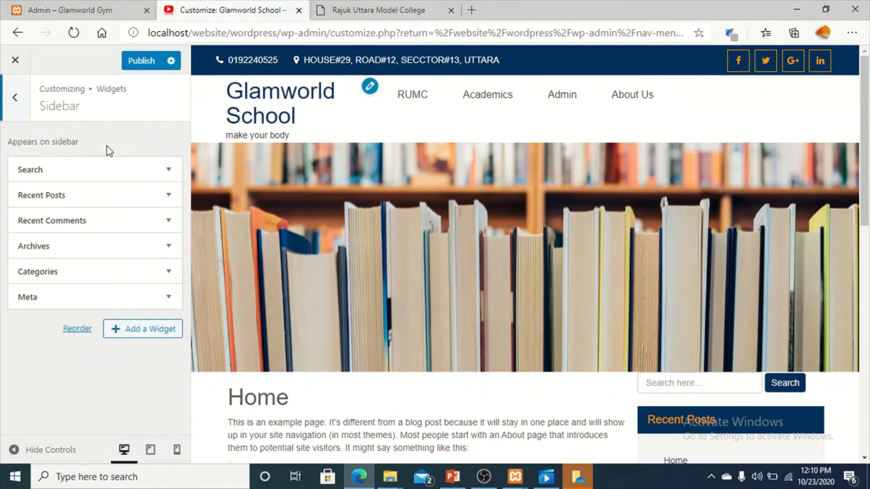
left_click(14, 67)
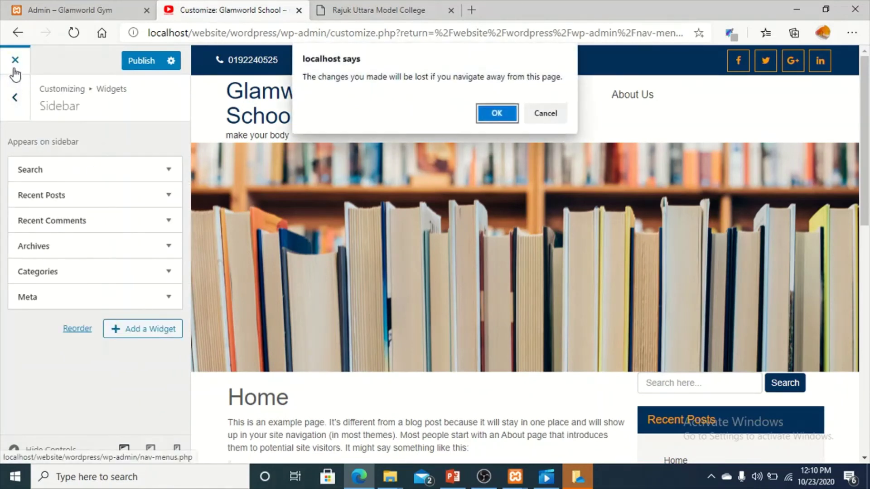
left_click(544, 113)
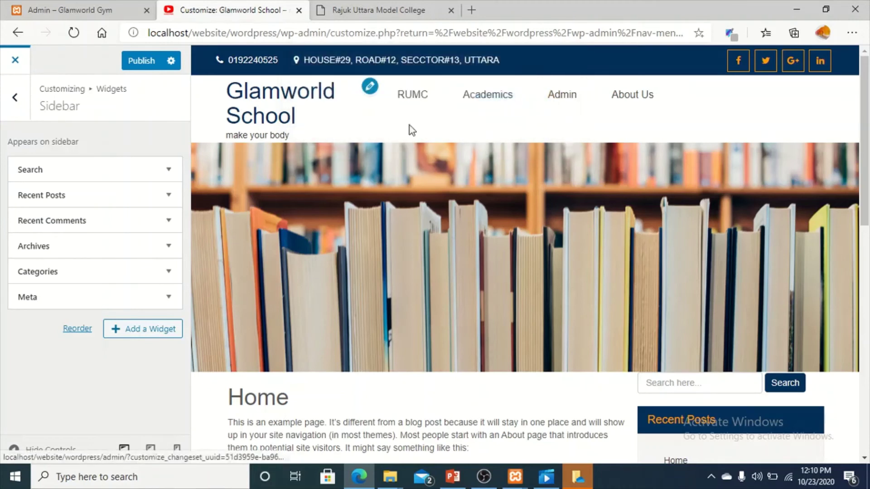
left_click(11, 99)
Expand and collapse the Search and Recent Posts widgets in the Sidebar.
left_click(81, 146)
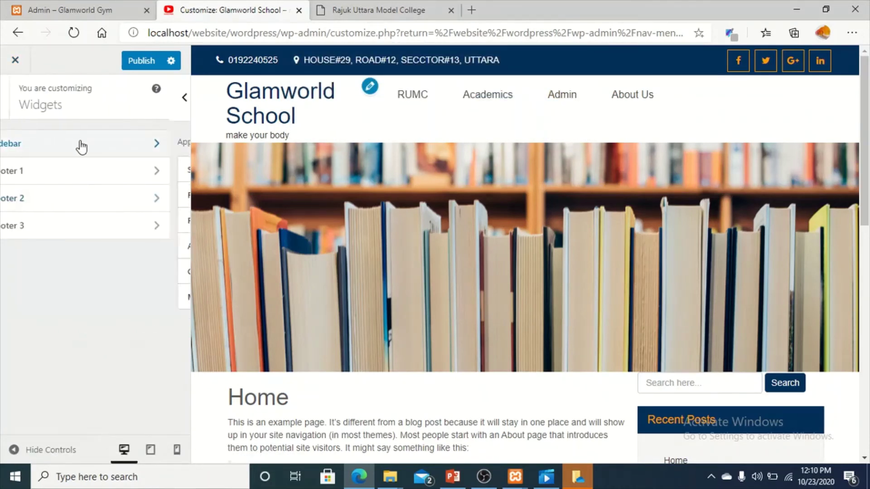
left_click(81, 172)
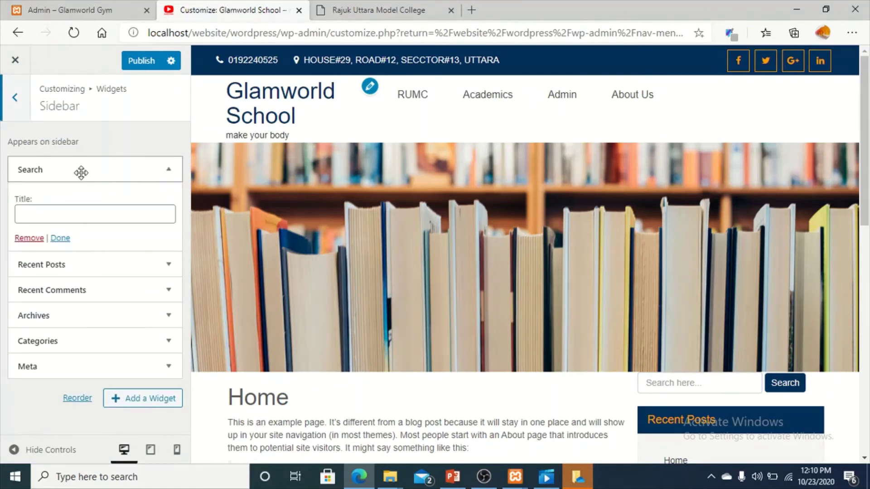
left_click(81, 172)
left_click(82, 196)
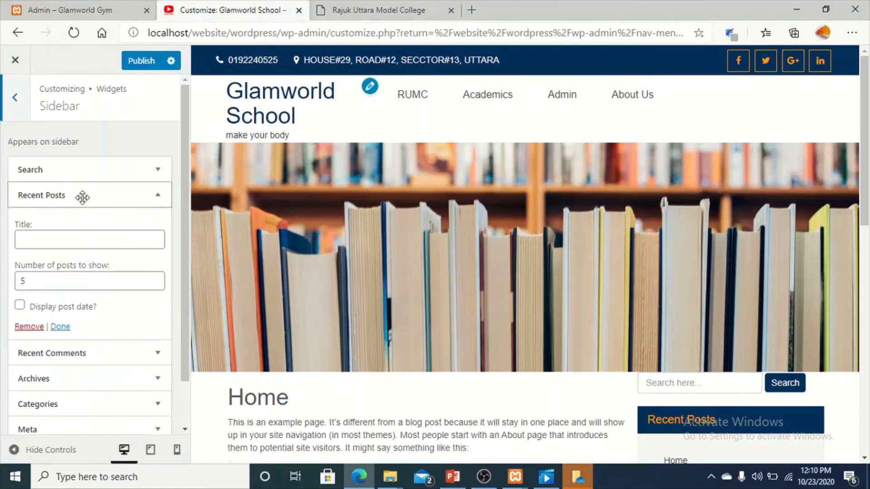
left_click(83, 196)
left_click(83, 196)
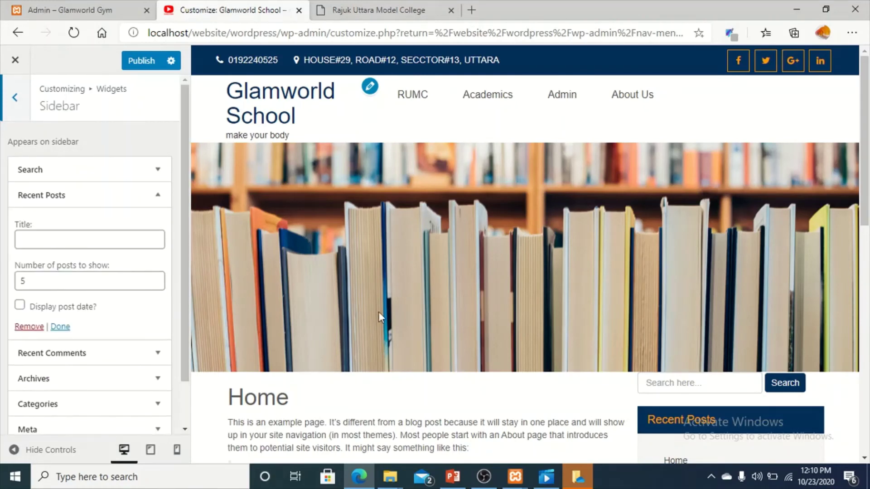
scroll(729, 349, "down", 3)
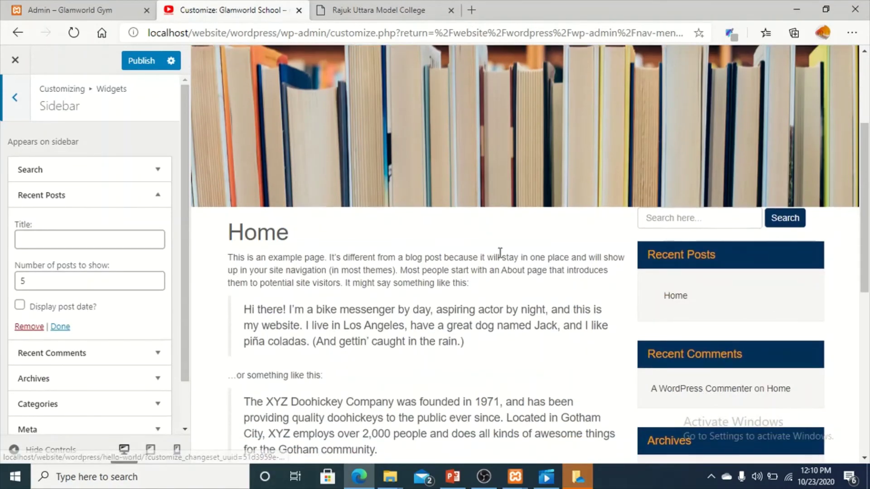
Remove the Search, Recent Posts, Archives and Meta widgets from the Sidebar.
left_click(122, 171)
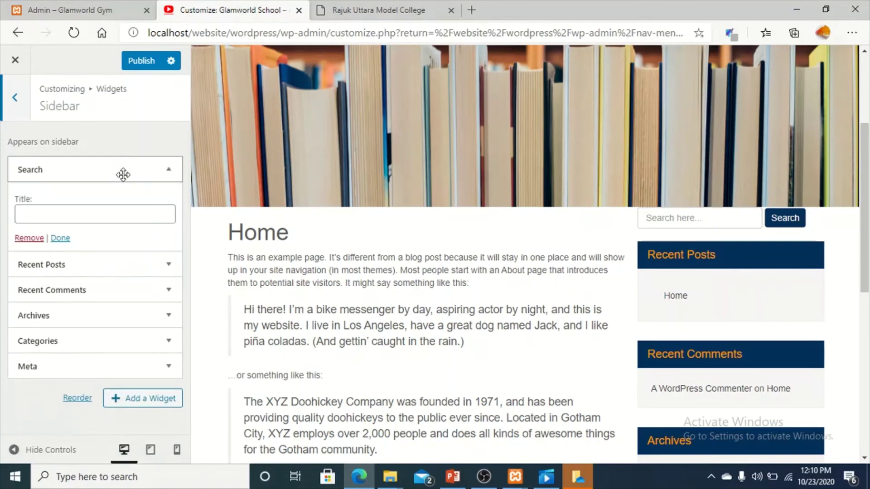
left_click(28, 238)
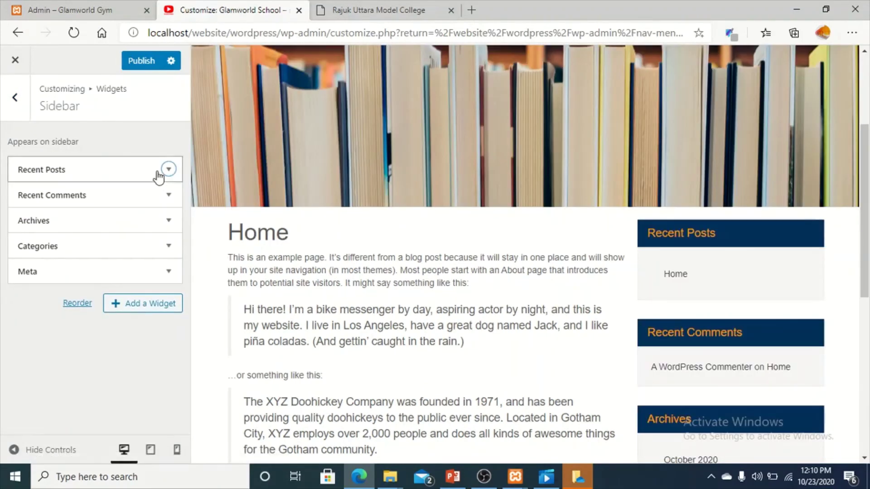
left_click(160, 179)
left_click_drag(29, 325, 23, 295)
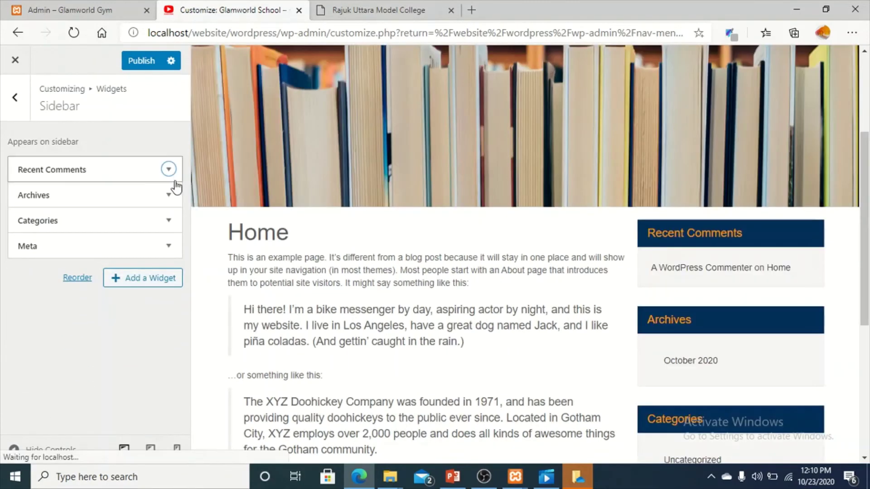
left_click(153, 199)
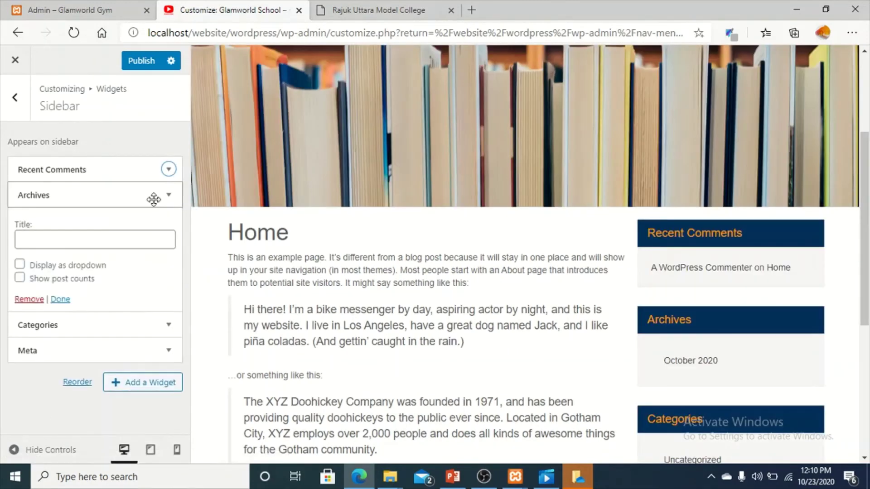
left_click(25, 296)
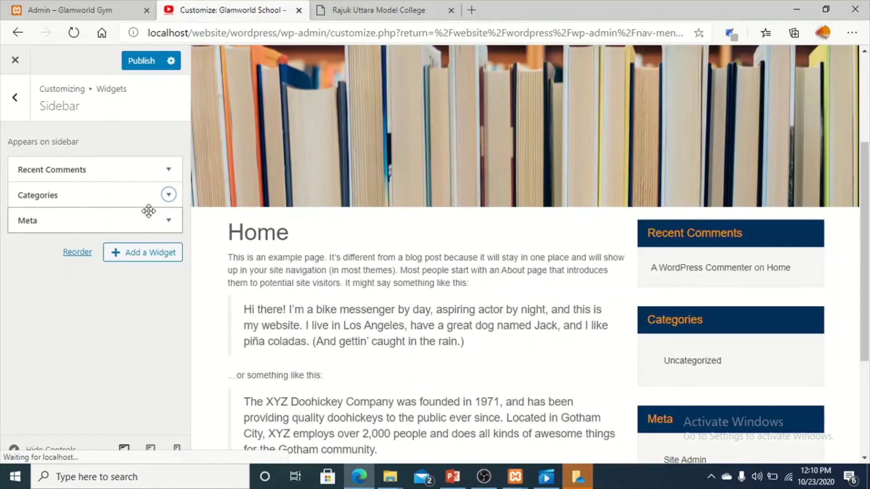
left_click(155, 221)
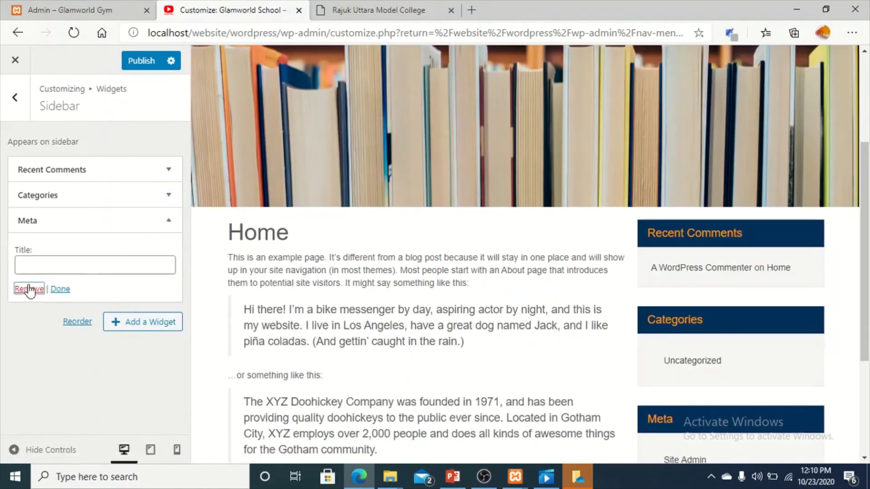
left_click(29, 290)
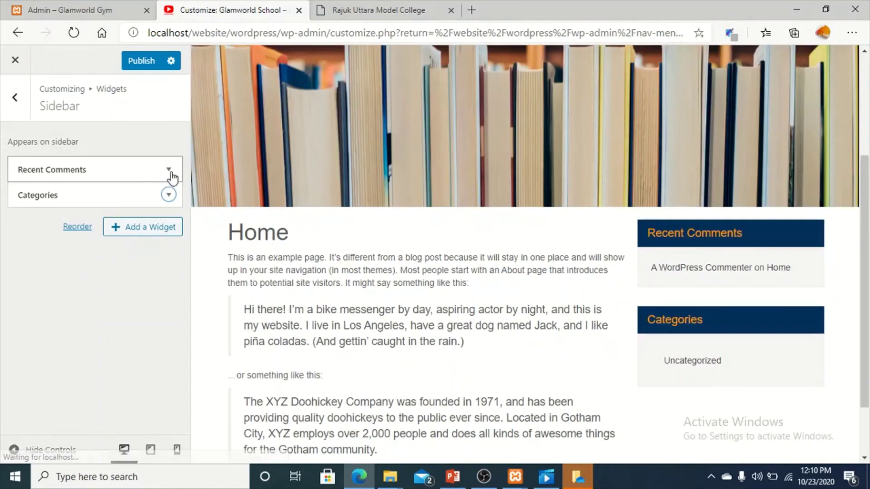
Remove the Recent Comments and Categories widgets and publish the empty sidebar.
left_click(169, 169)
left_click(29, 280)
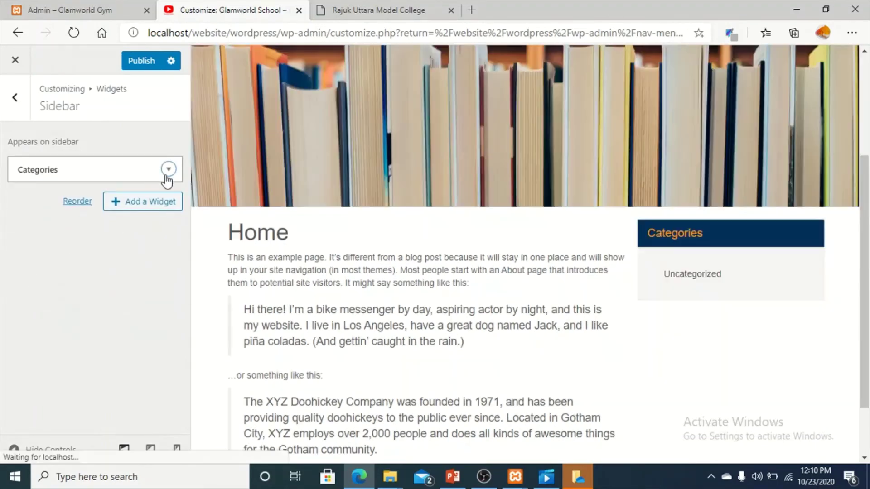
left_click(169, 169)
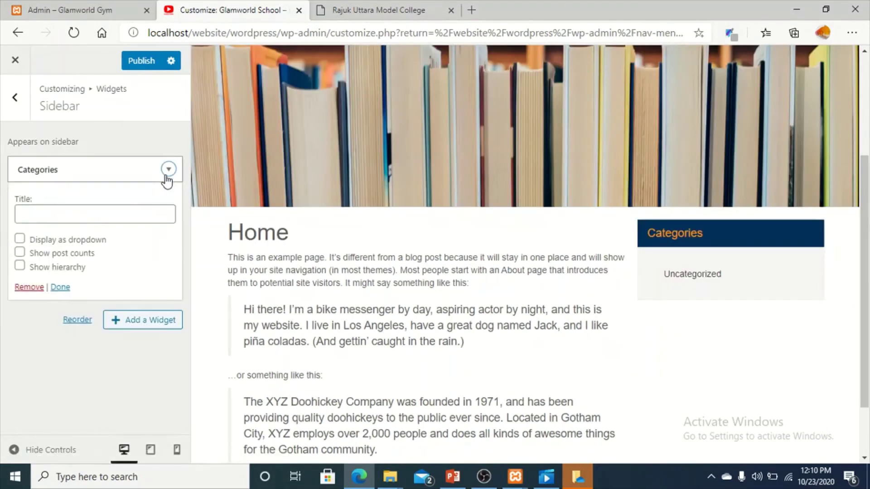
left_click(25, 286)
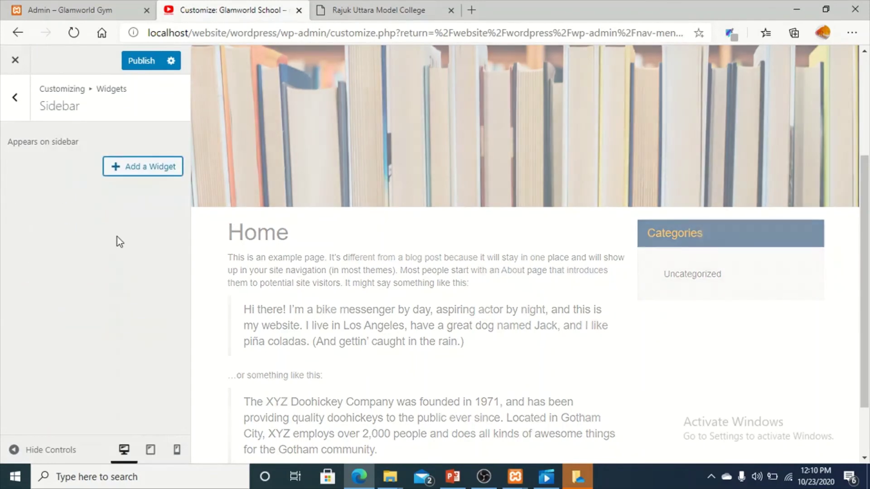
scroll(654, 352, "down", 2)
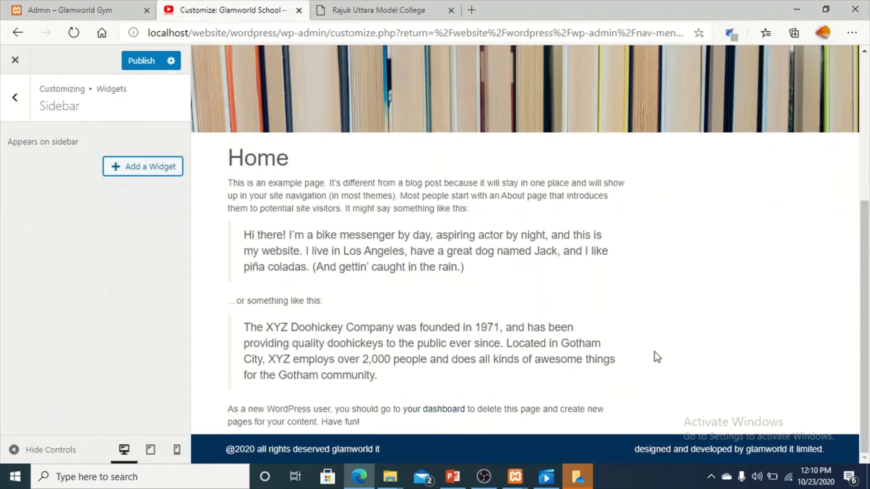
scroll(755, 301, "up", 5)
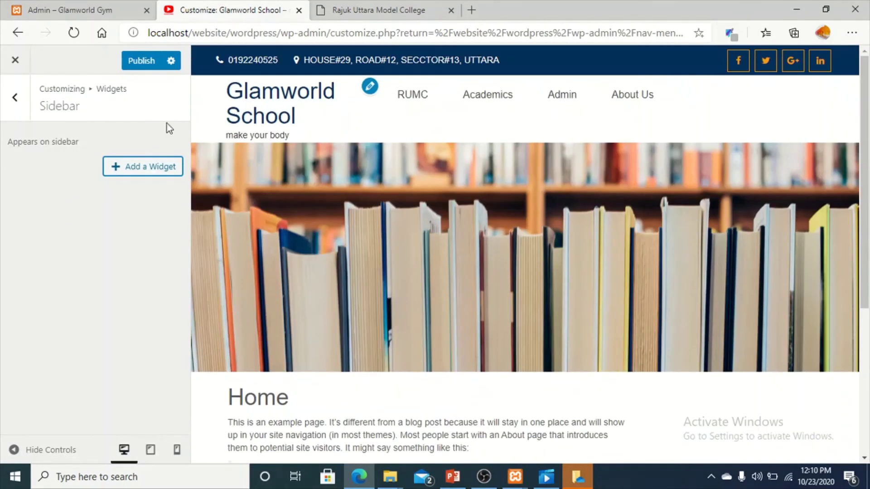
left_click(143, 67)
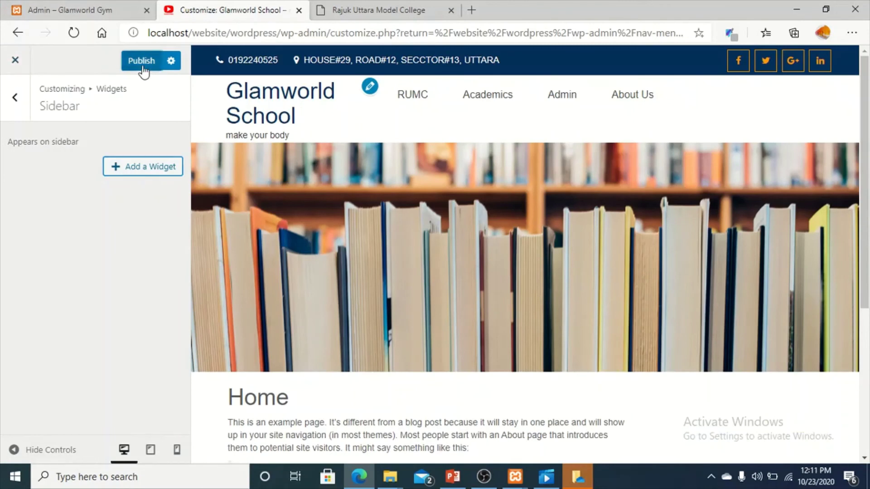
Confirm the Footer 1 widget area holds no widgets, then back out to the main sections.
left_click(24, 108)
left_click(99, 182)
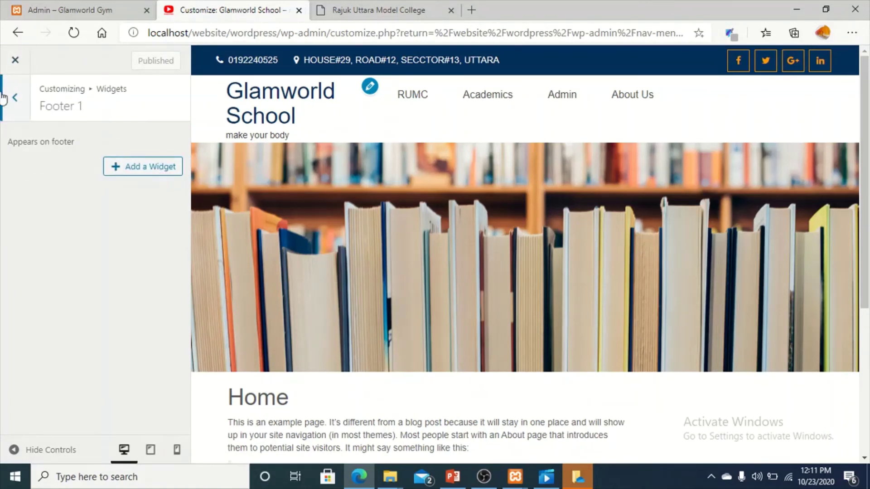
left_click(20, 97)
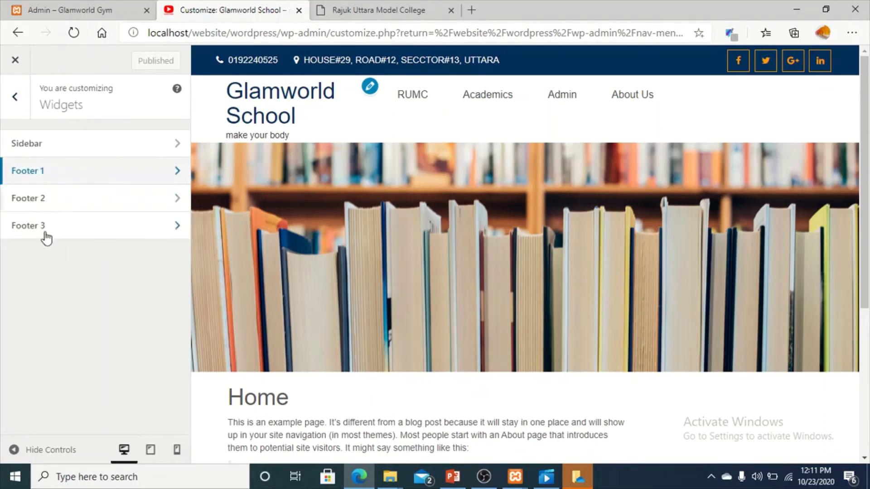
left_click(19, 104)
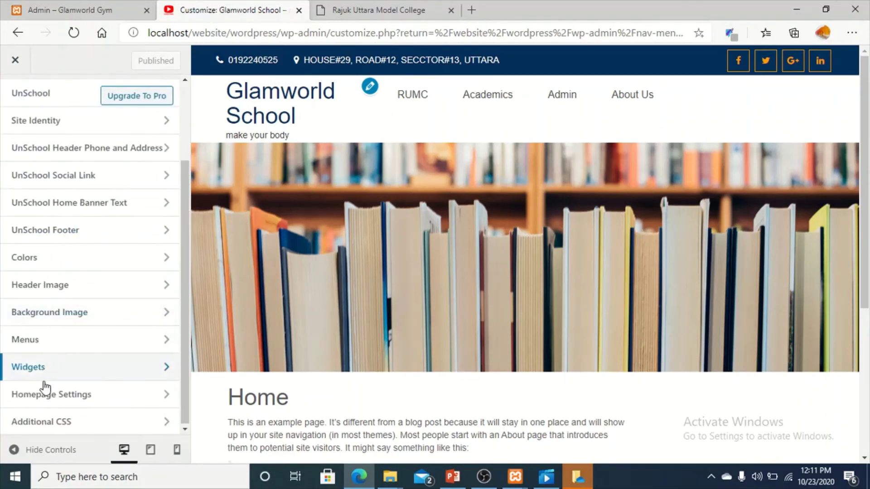
left_click(115, 394)
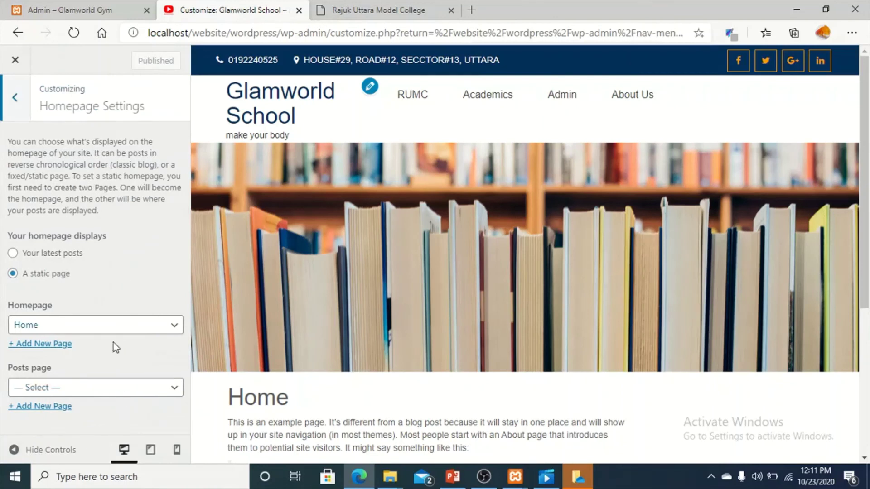
left_click(147, 390)
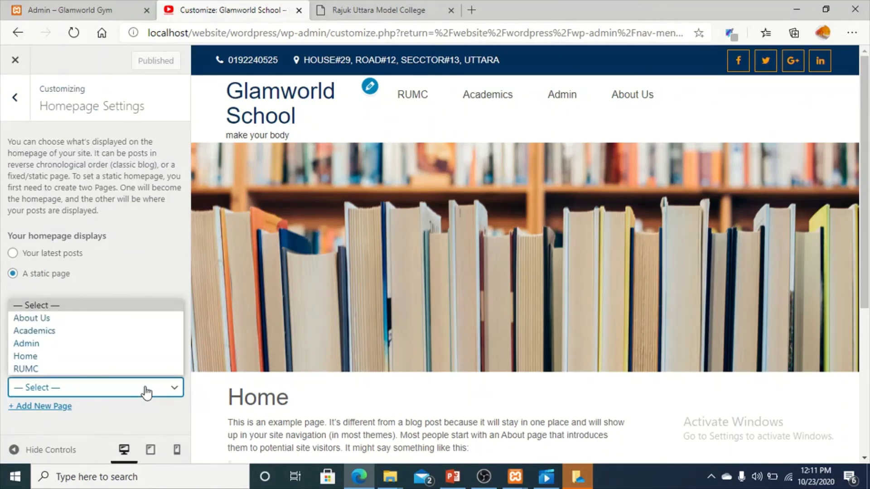
left_click(136, 236)
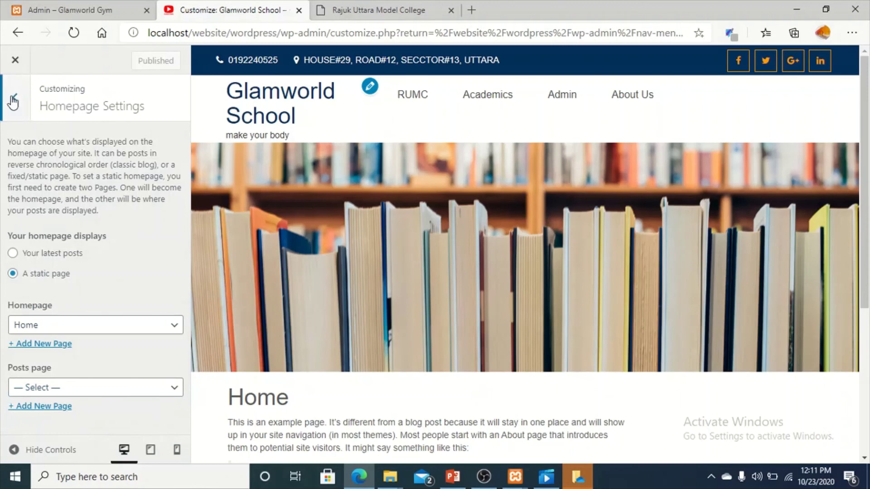
left_click(4, 96)
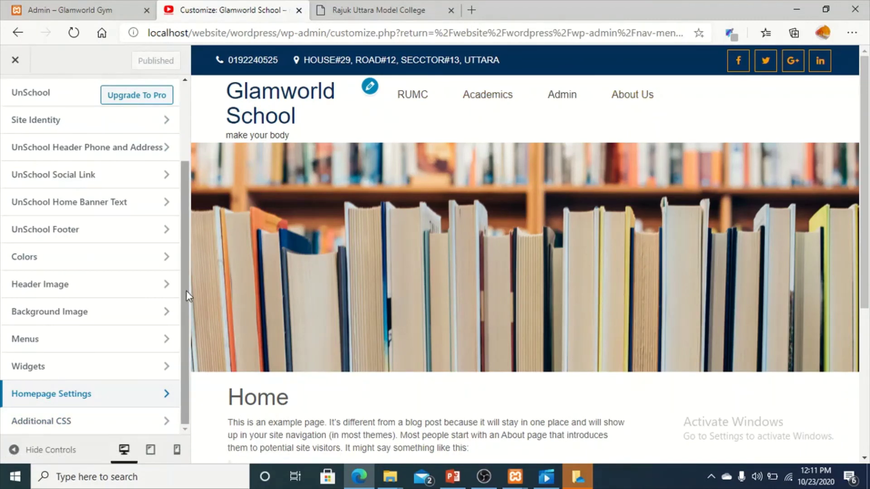
Close the Customizer, reopen it, and close it again to land on the Menus page.
left_click(18, 63)
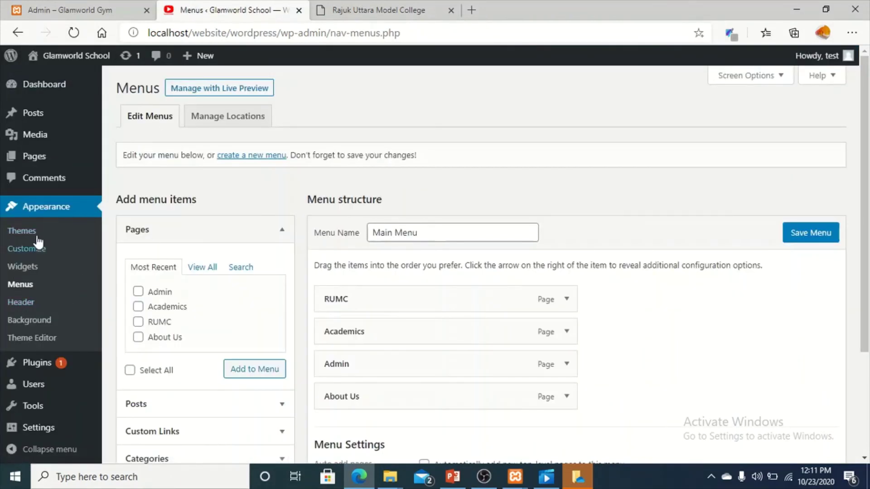
left_click(37, 250)
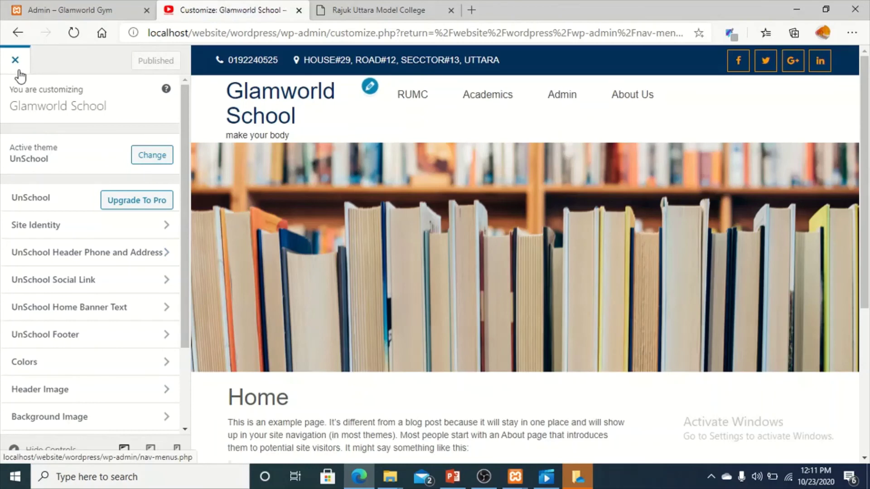
left_click(19, 71)
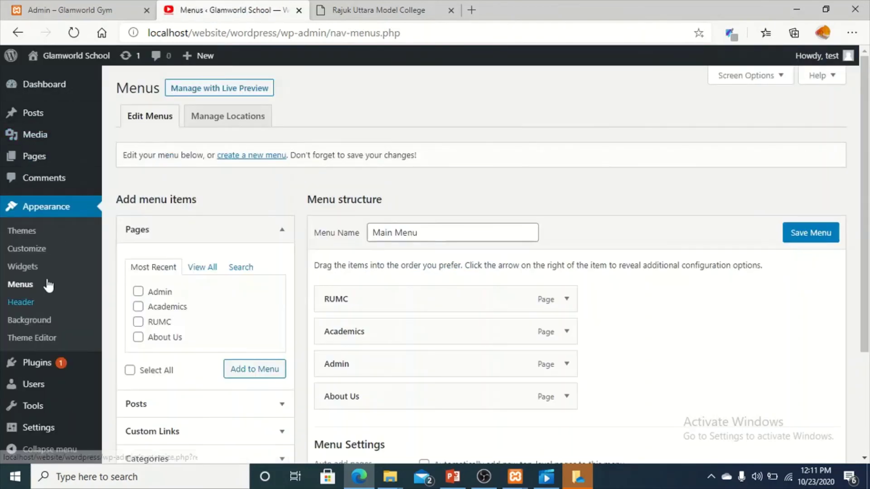